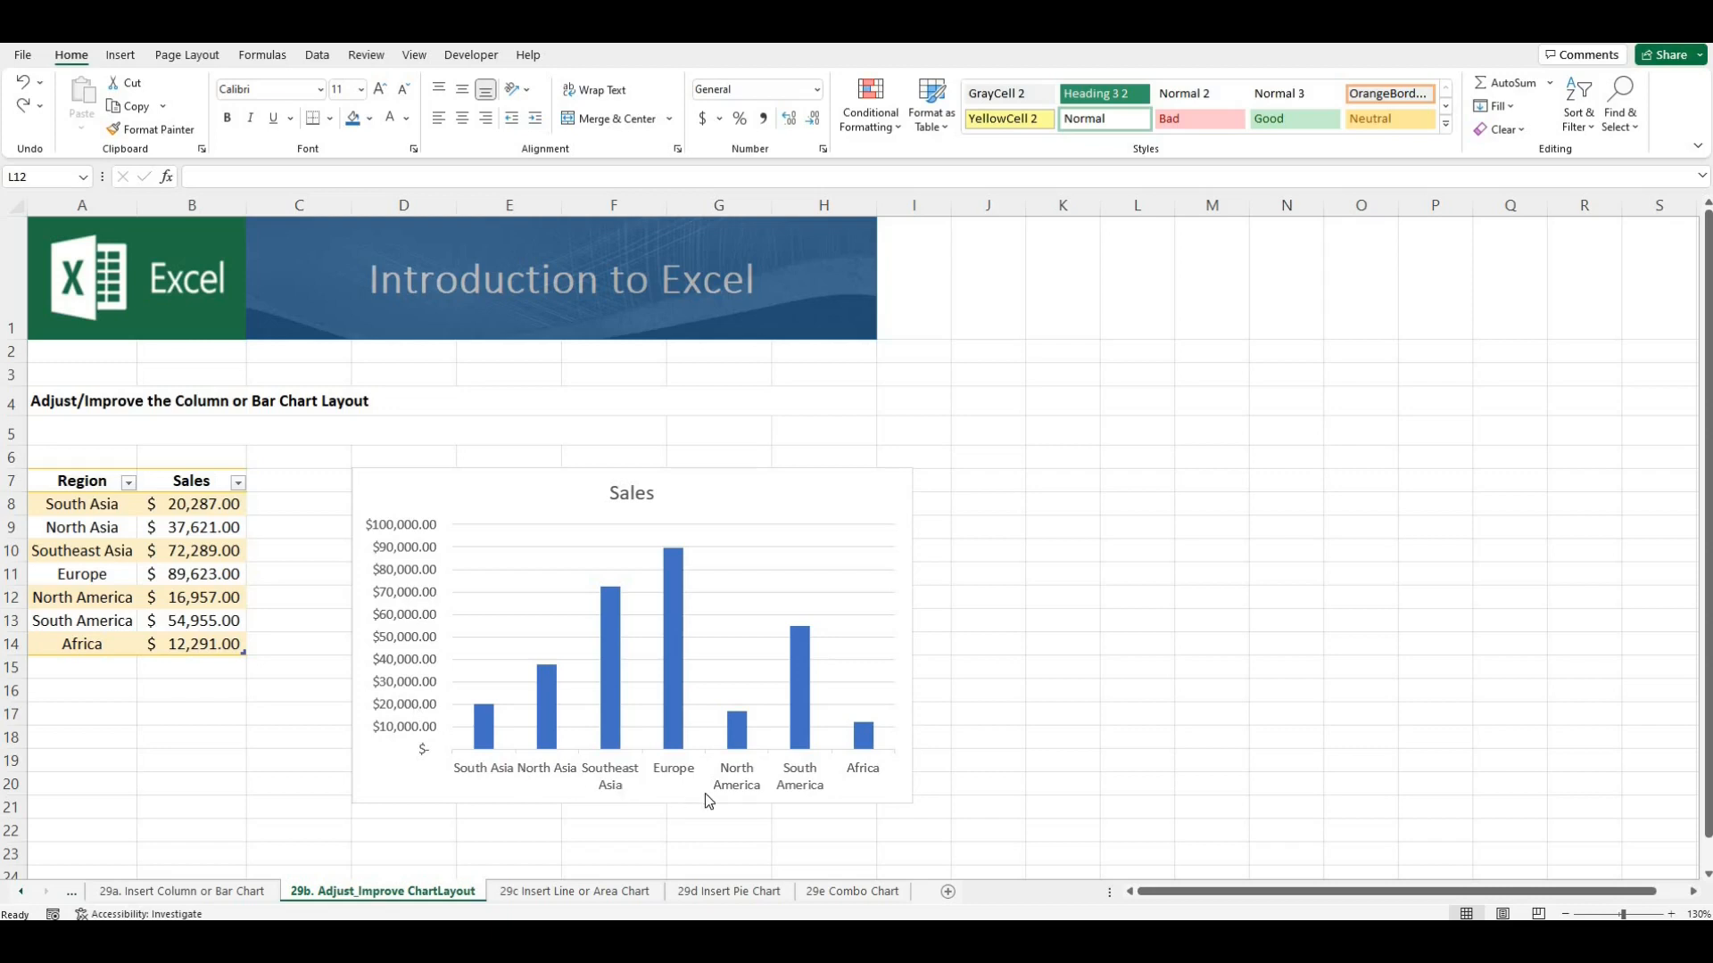
Add axis titles to the Sales column chart and name the vertical axis title "Sales"
double_click(698, 491)
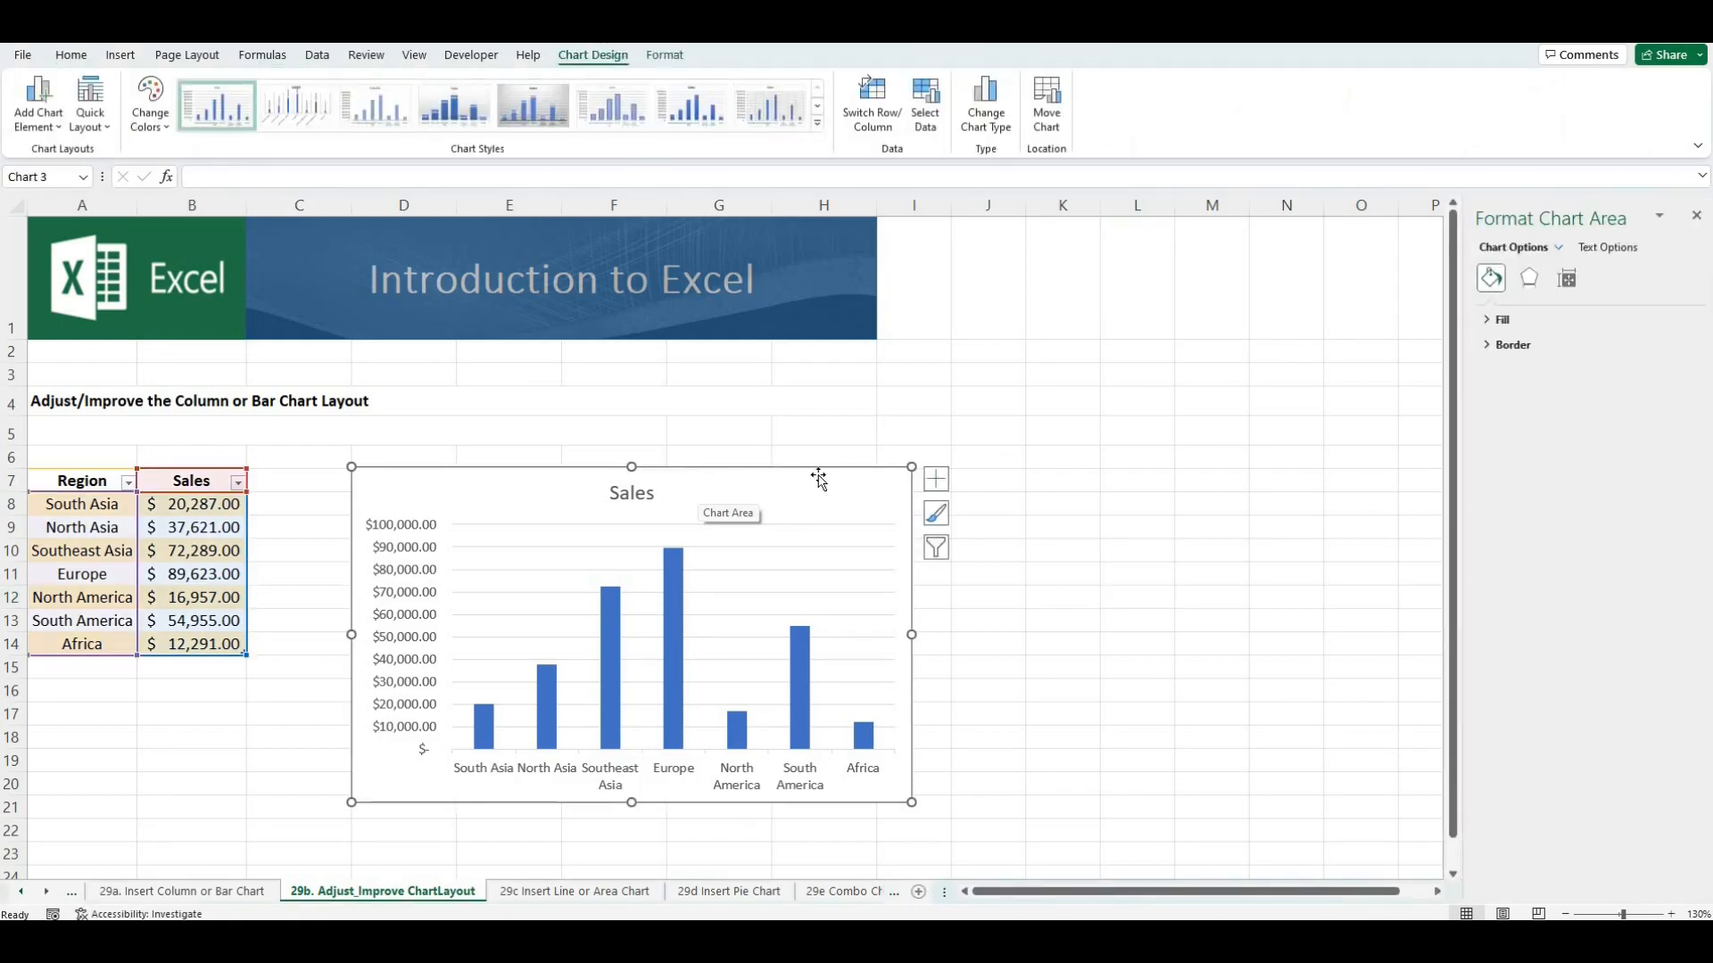
click(936, 482)
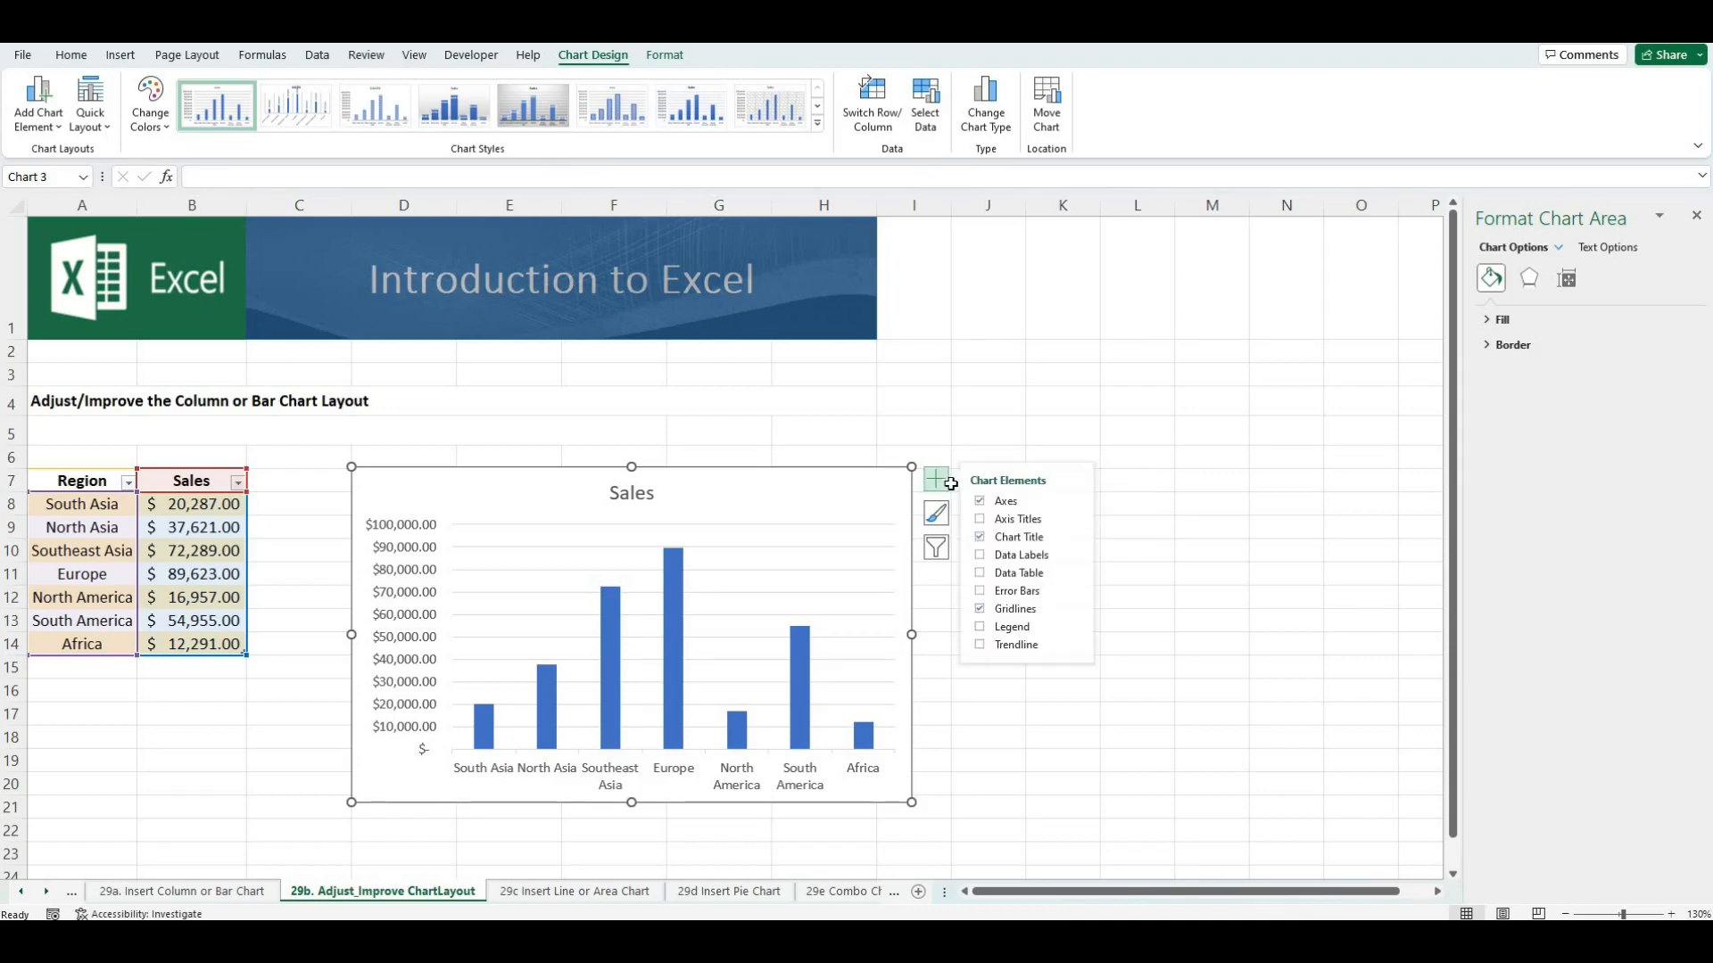
click(980, 521)
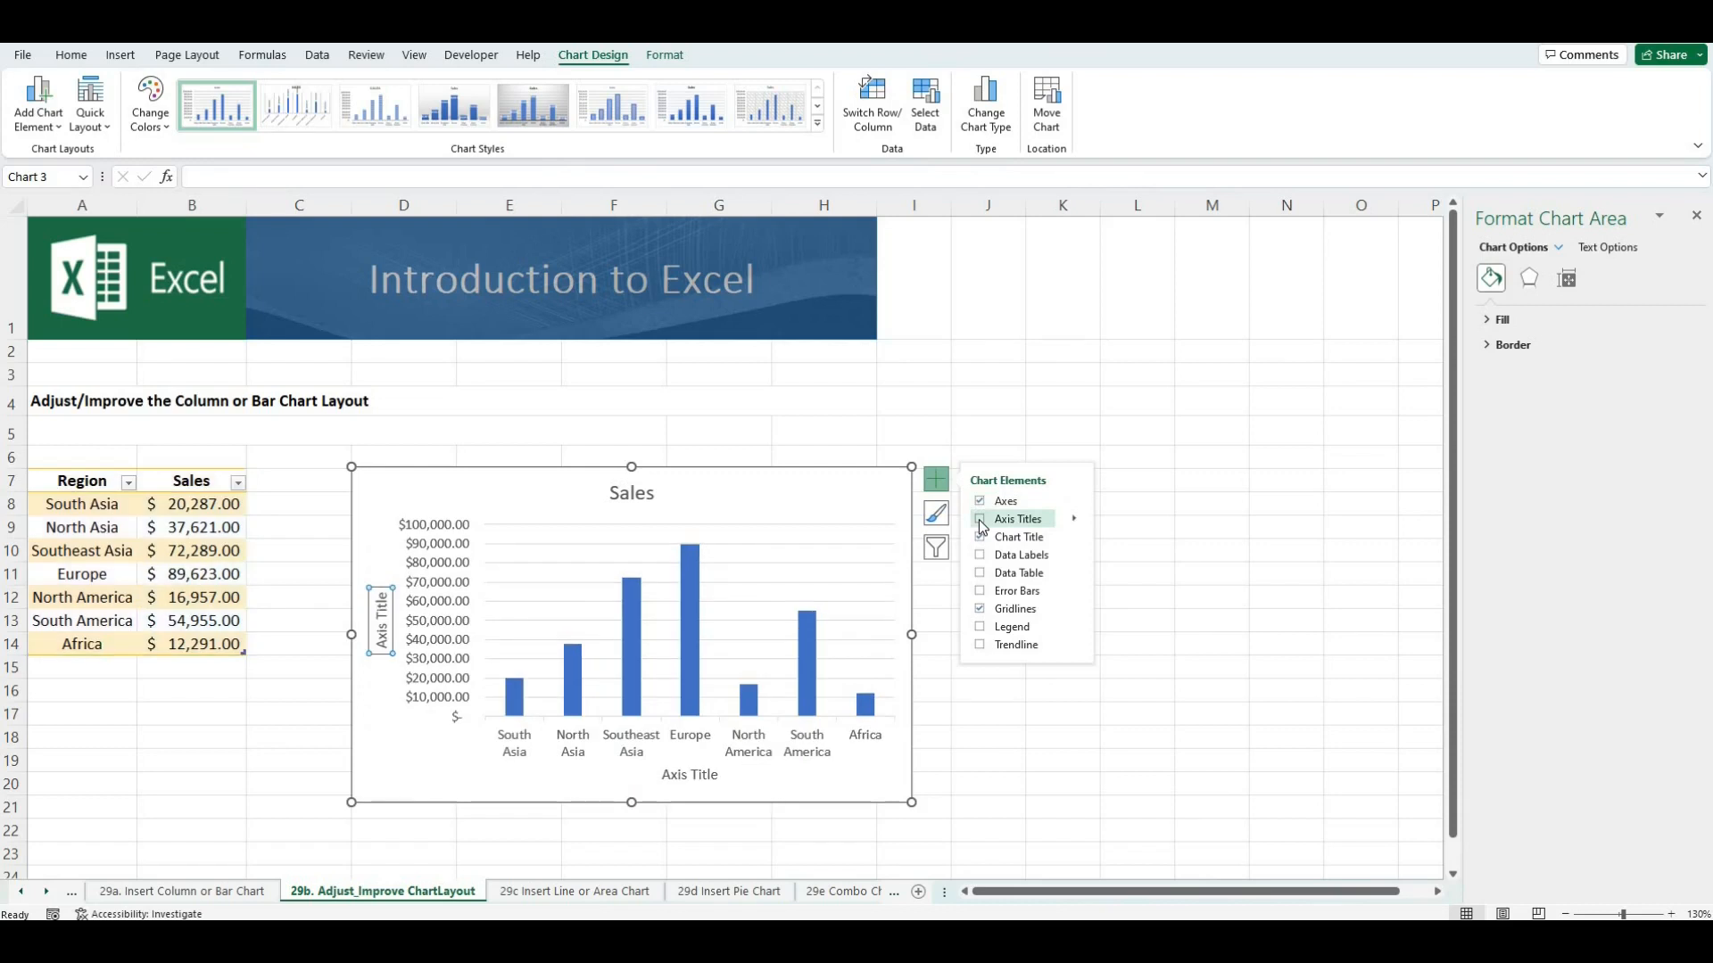
click(384, 647)
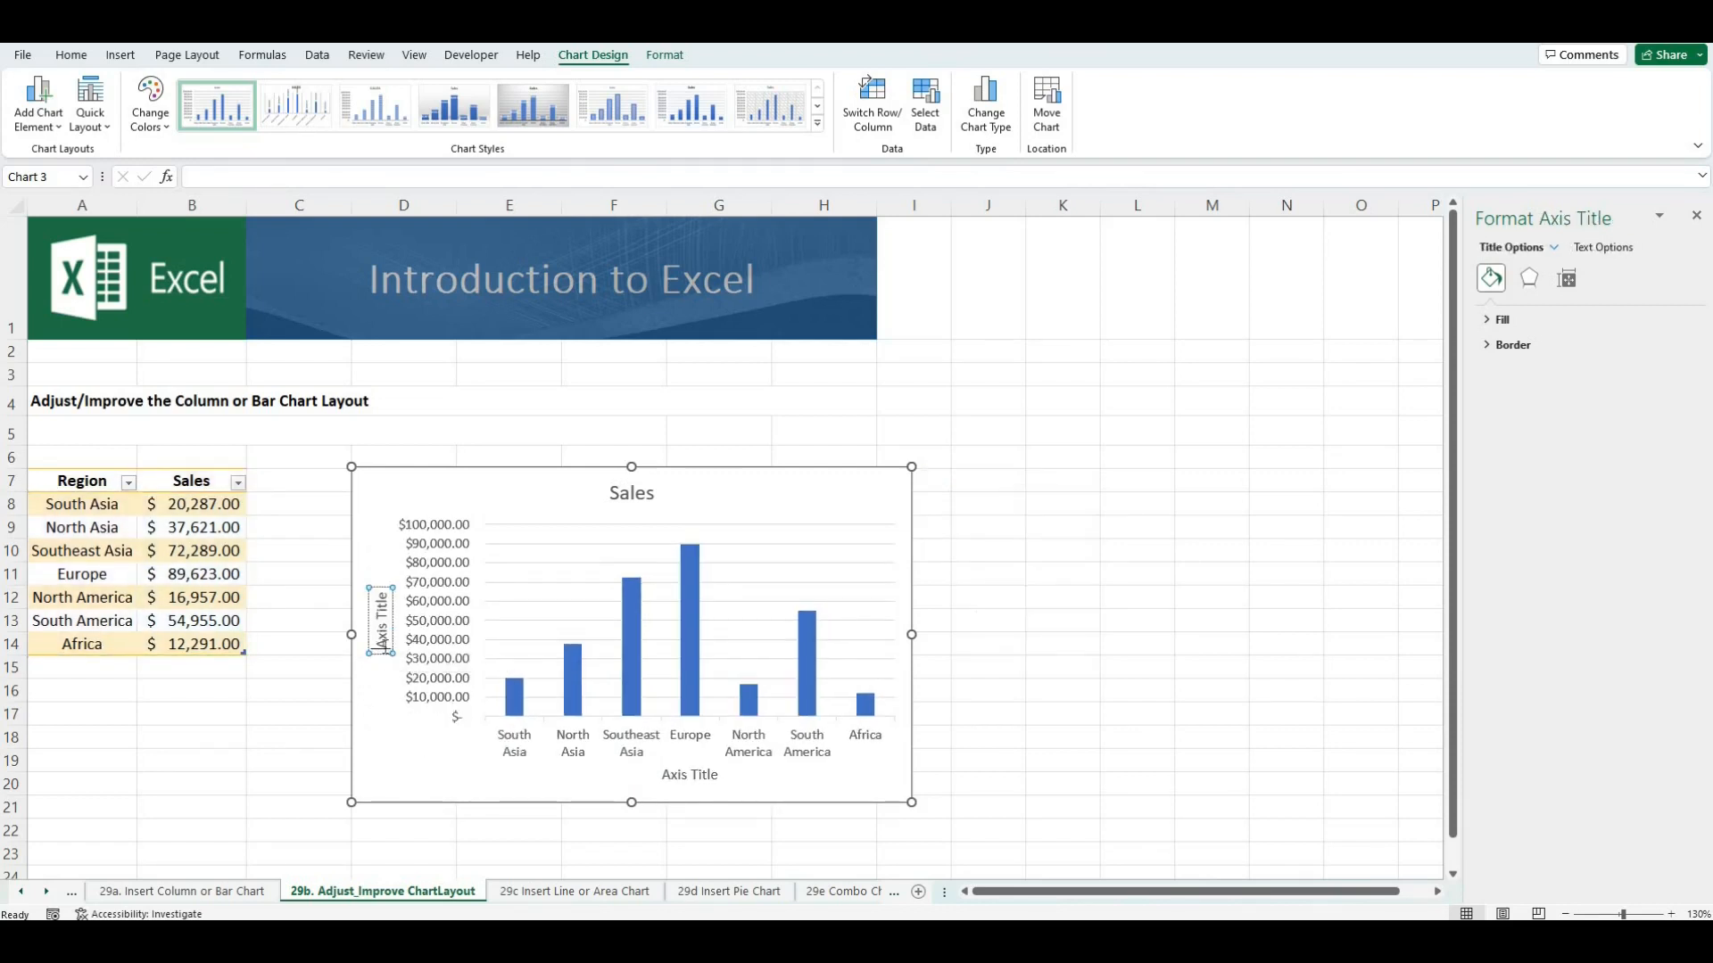
triple_click(384, 647)
text(Sales)
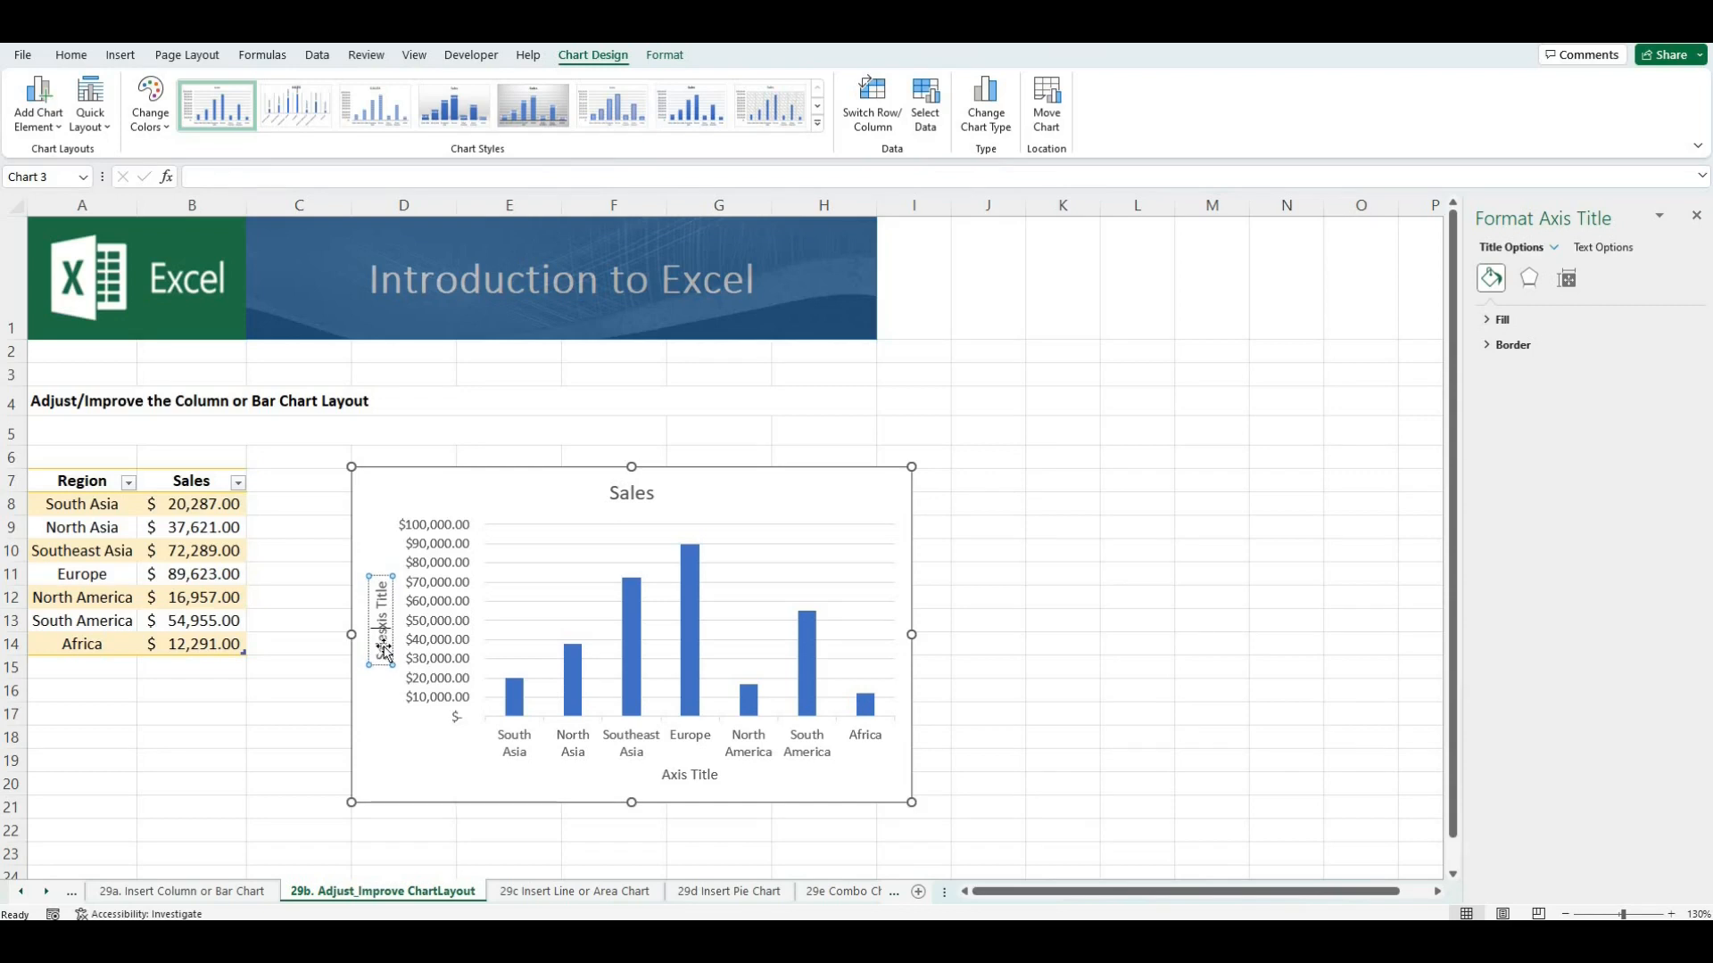
Replace the horizontal axis title's placeholder text with "Regions"
click(670, 774)
text(Regions)
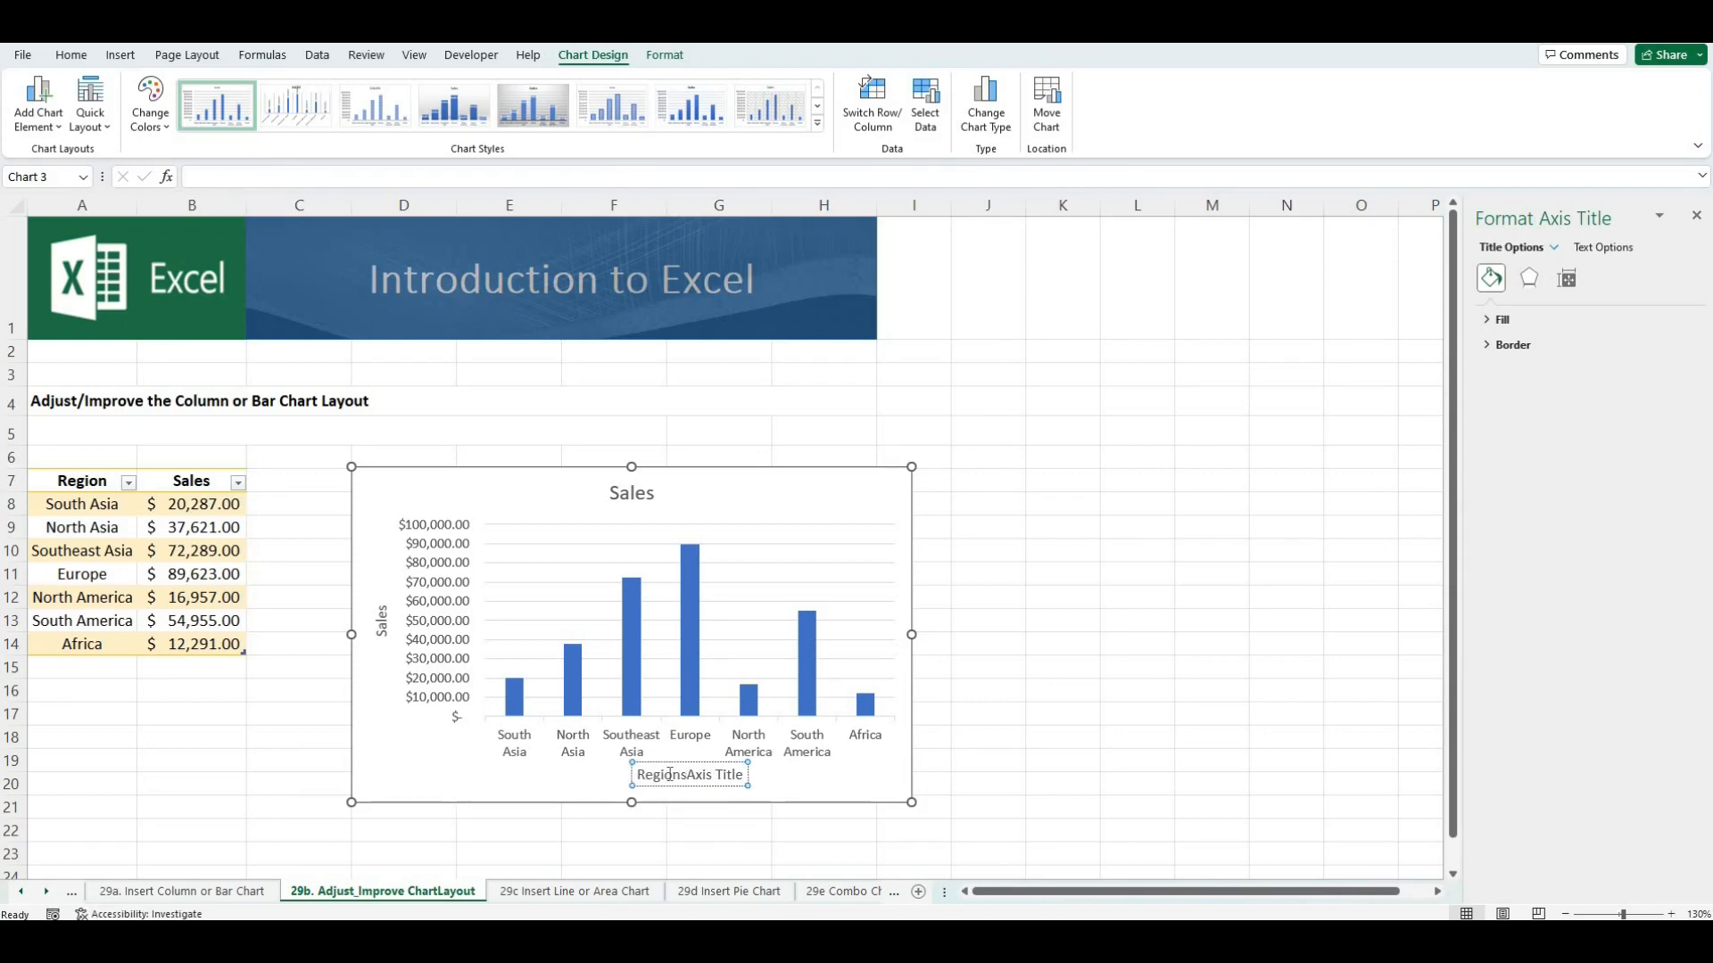
key(Delete)
key(Delete)
key(Delete)
key(Delete)
key(Delete)
key(Delete)
key(Delete)
key(Delete)
key(Delete)
key(Delete)
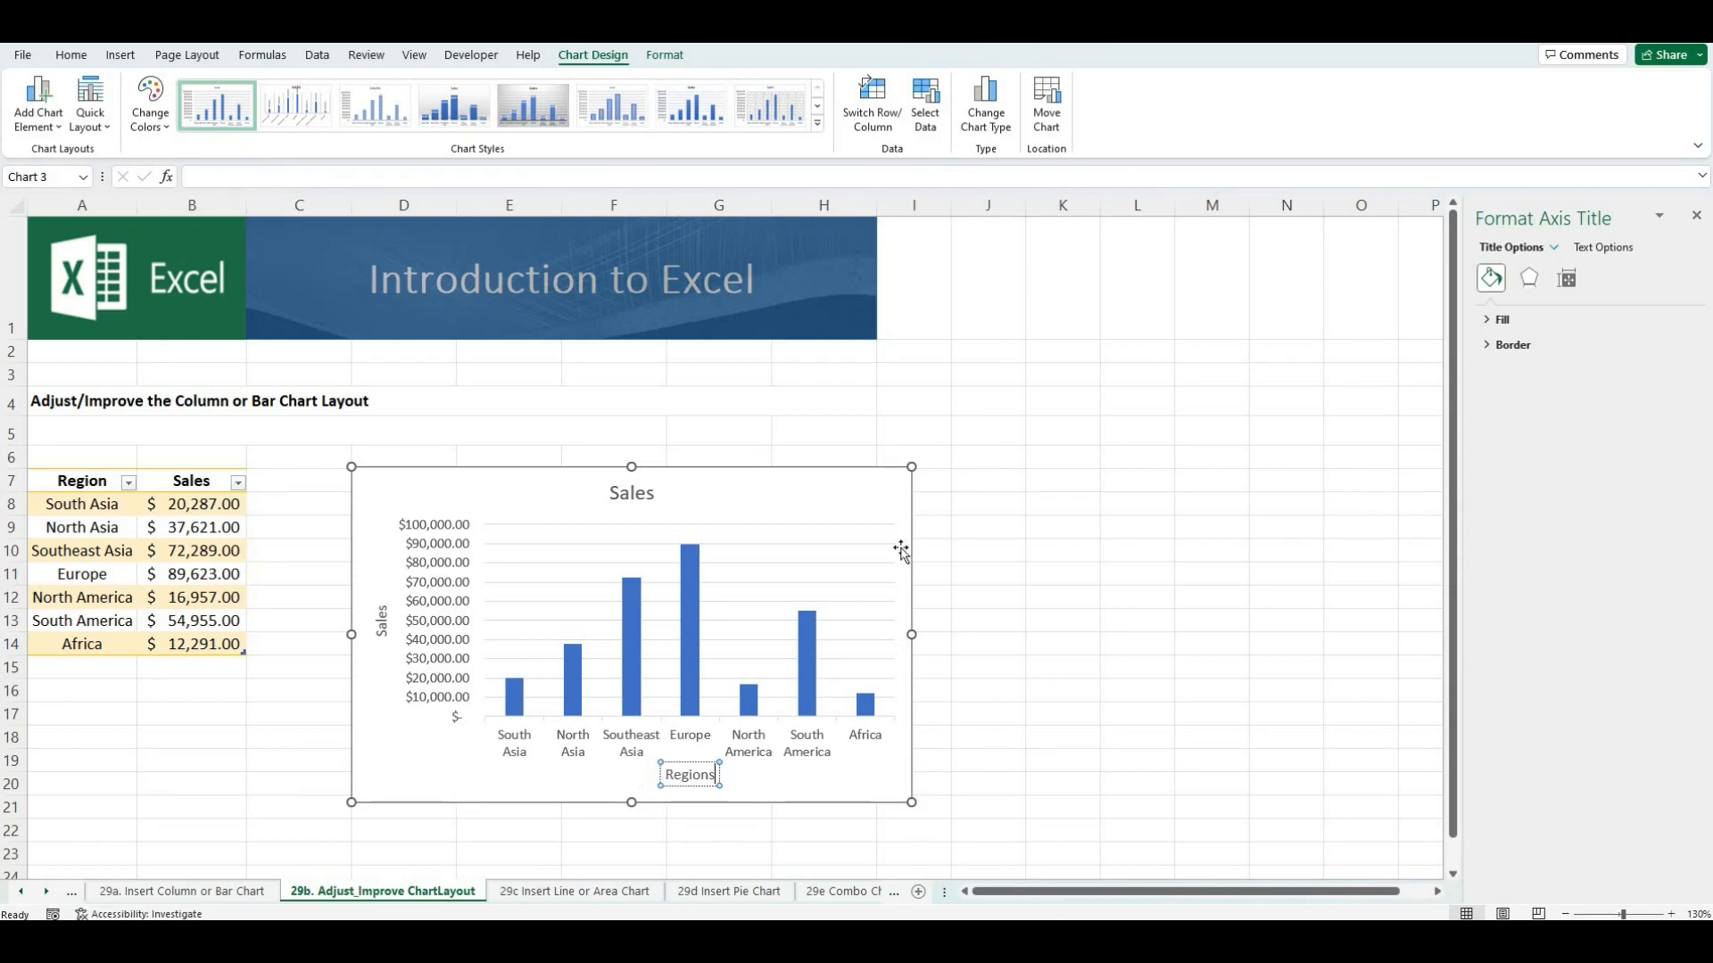
Change the chart title to "Sales by Region" and deselect the chart
click(949, 498)
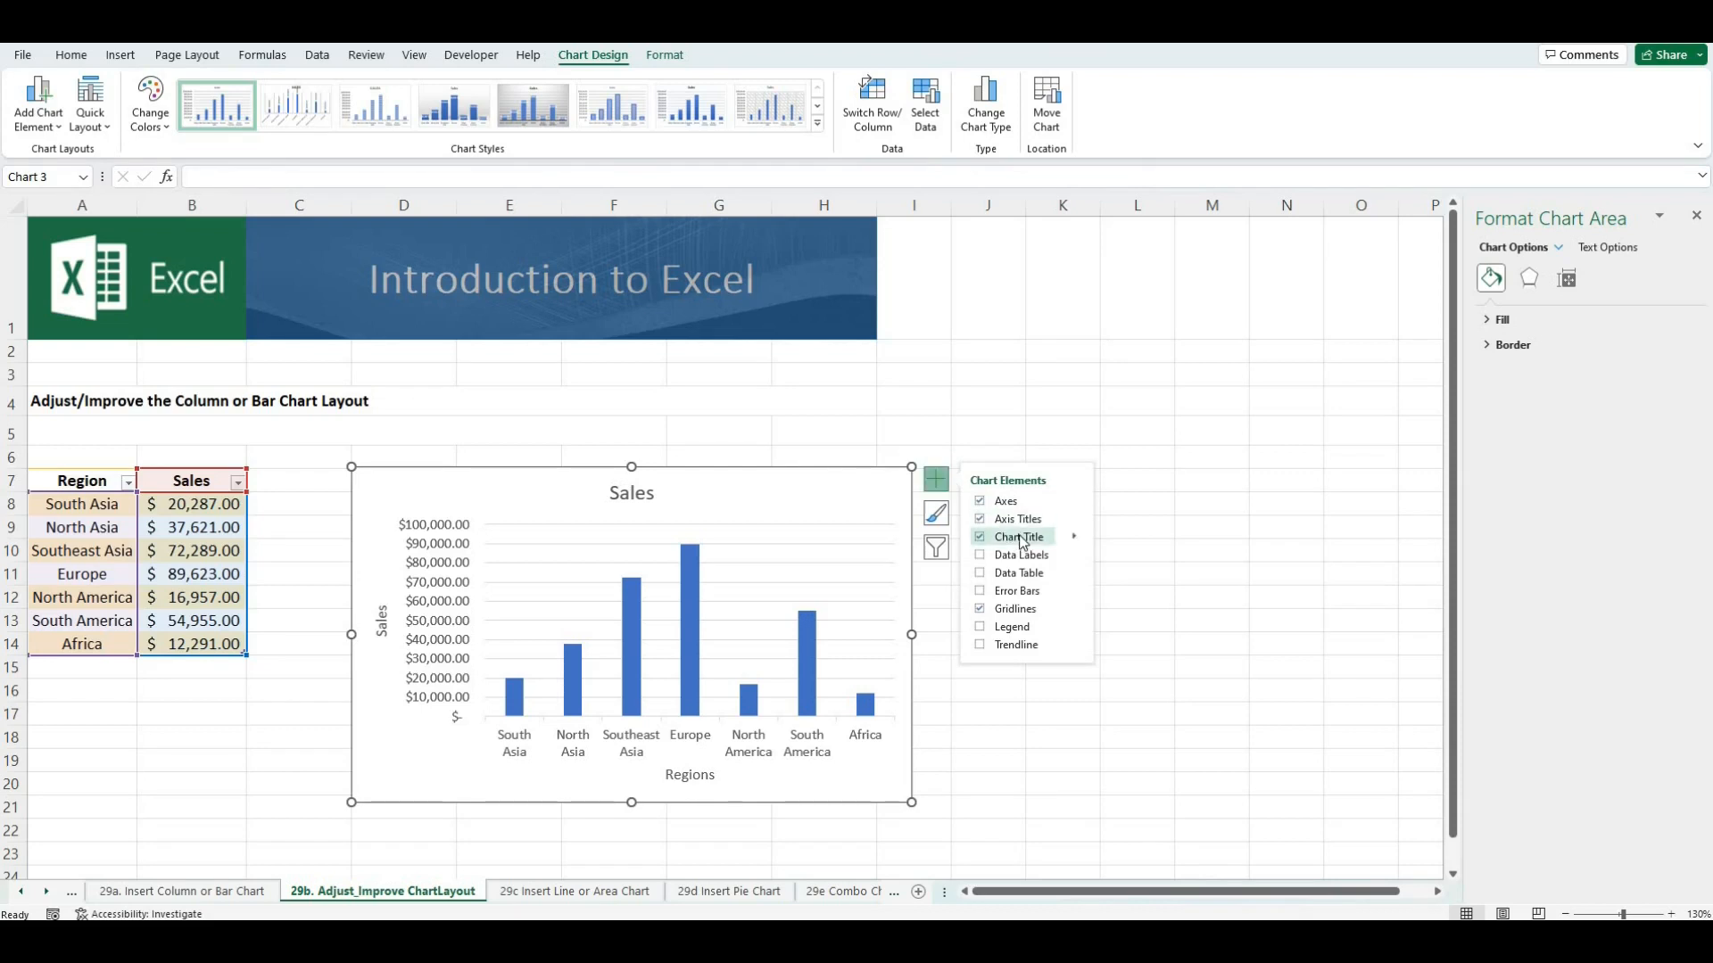
click(650, 496)
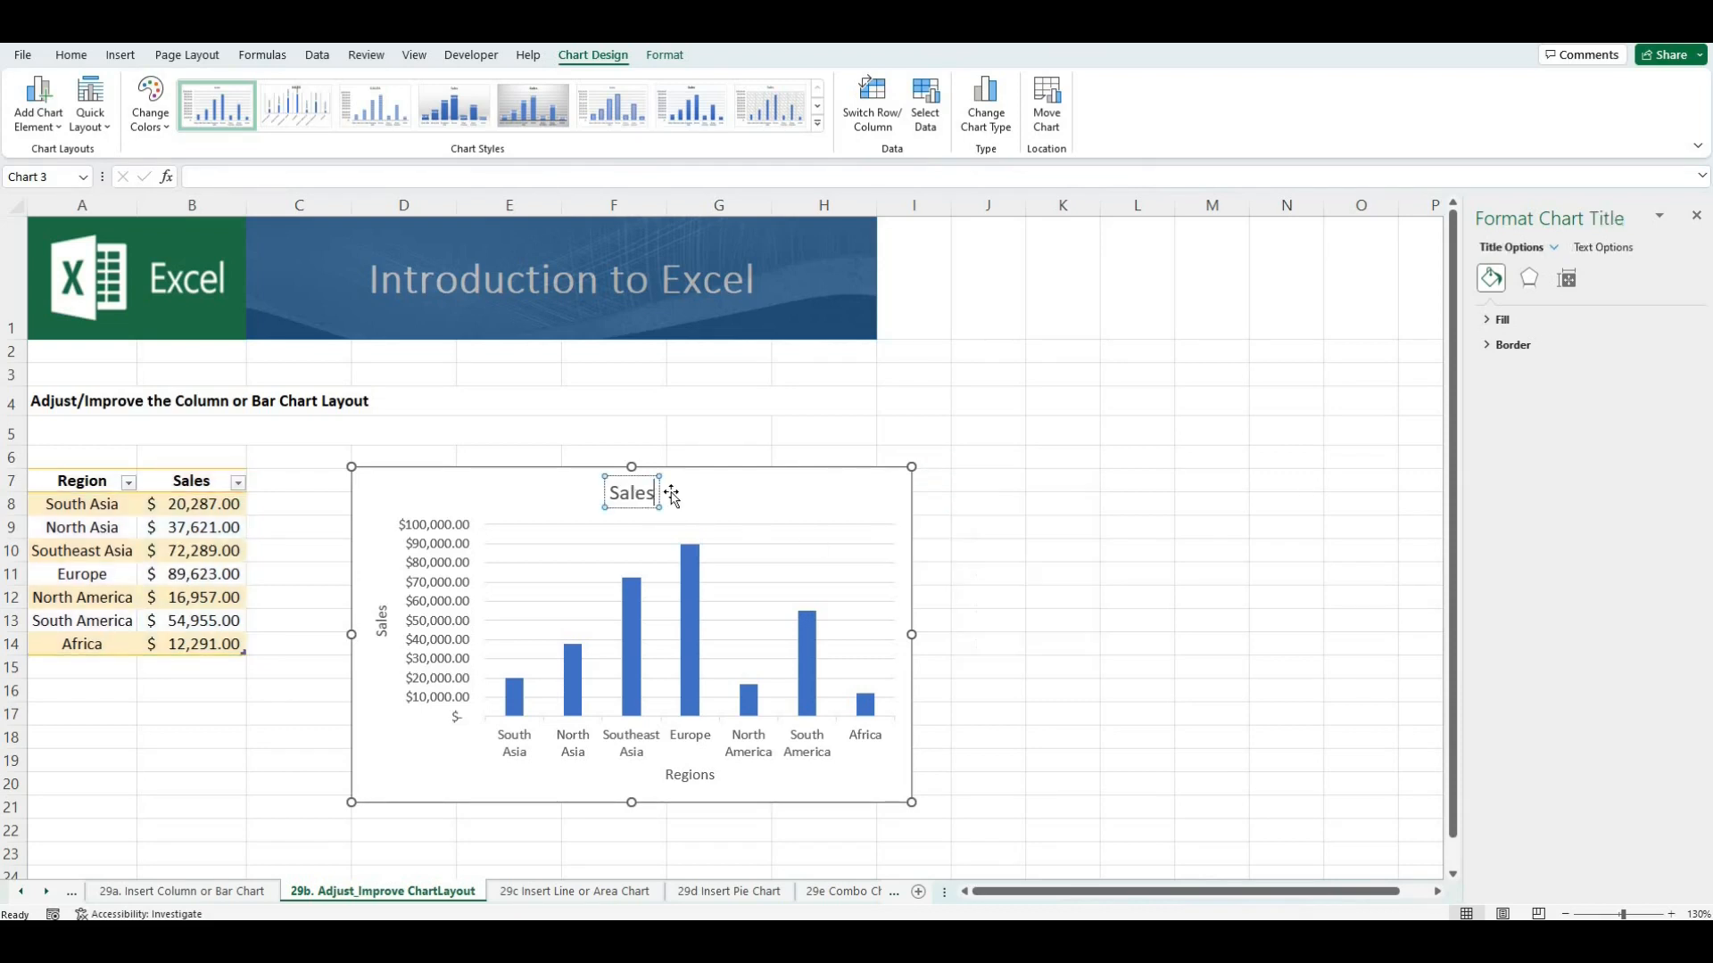
text(by R)
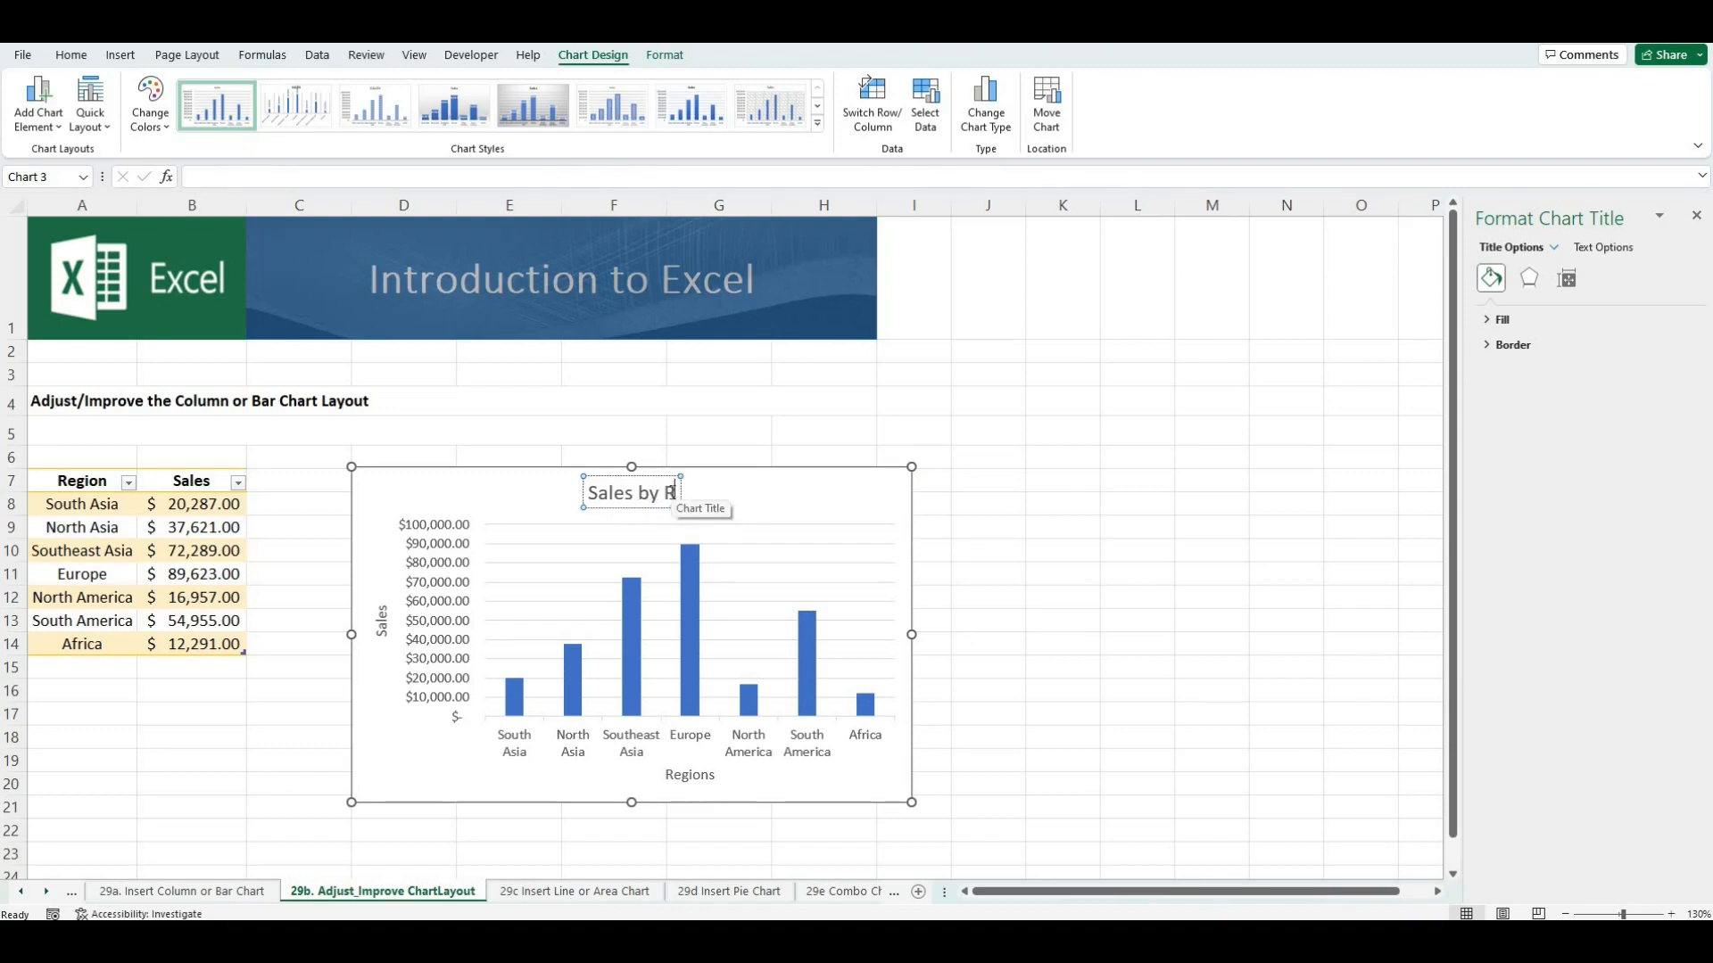
text(egions)
key(BackSpace)
key(Escape)
key(Escape)
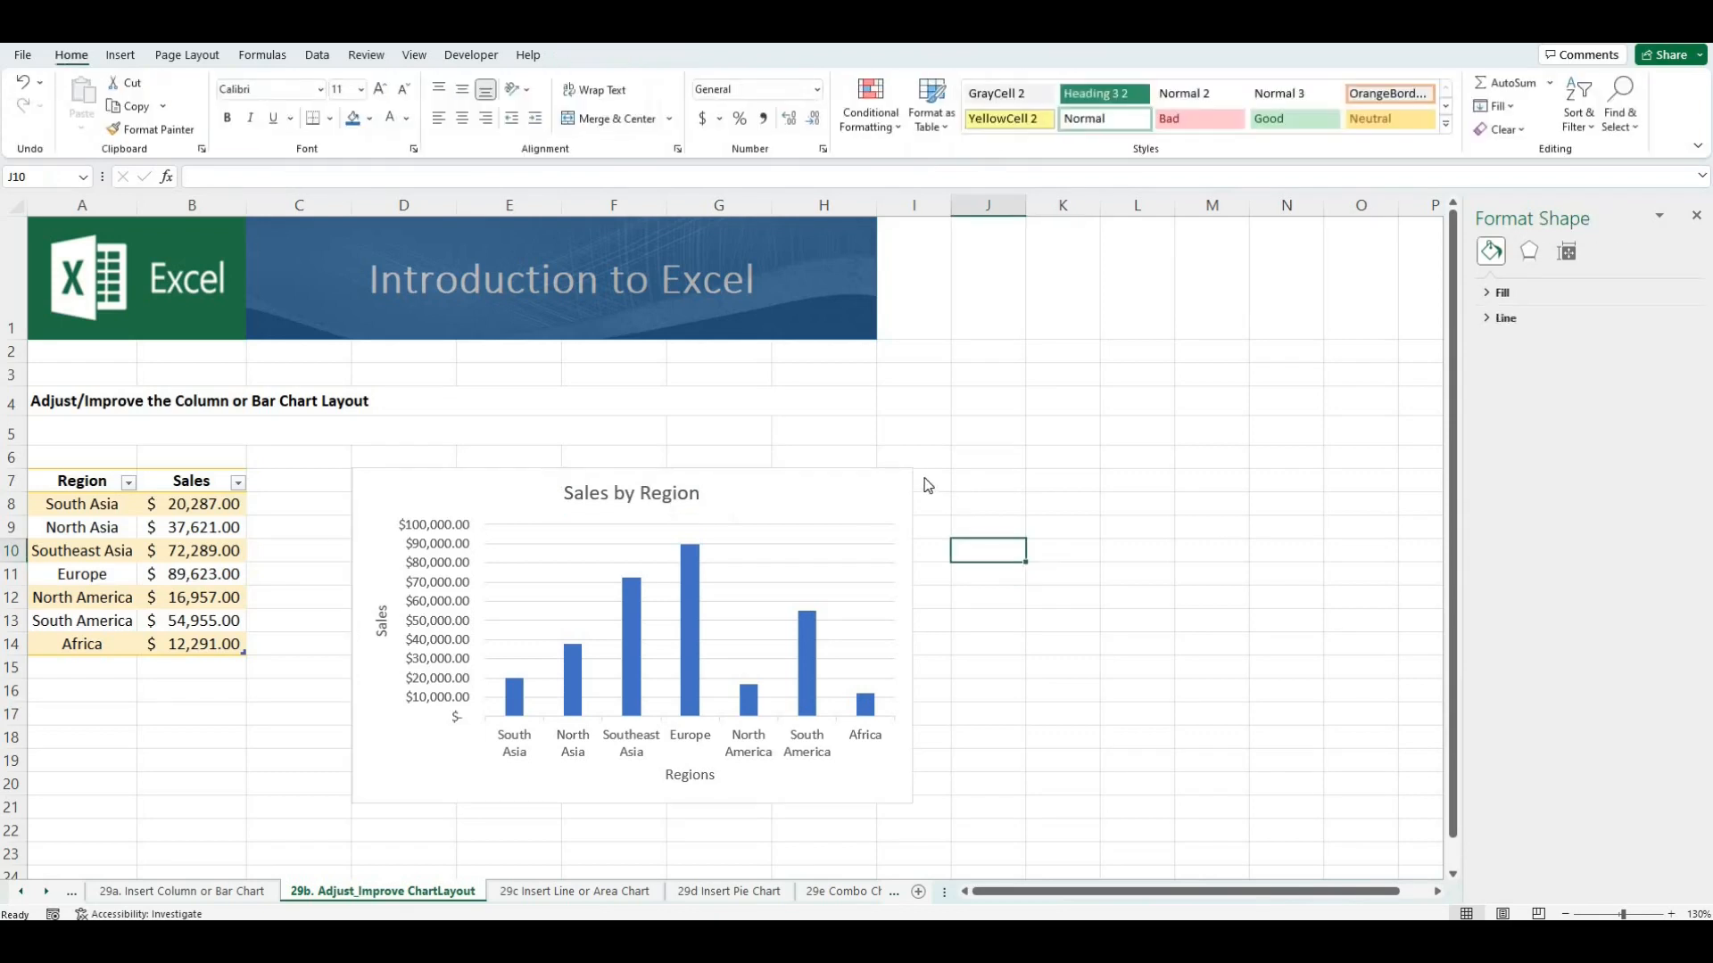
Add data labels to the Sales by Region chart
click(902, 489)
click(936, 479)
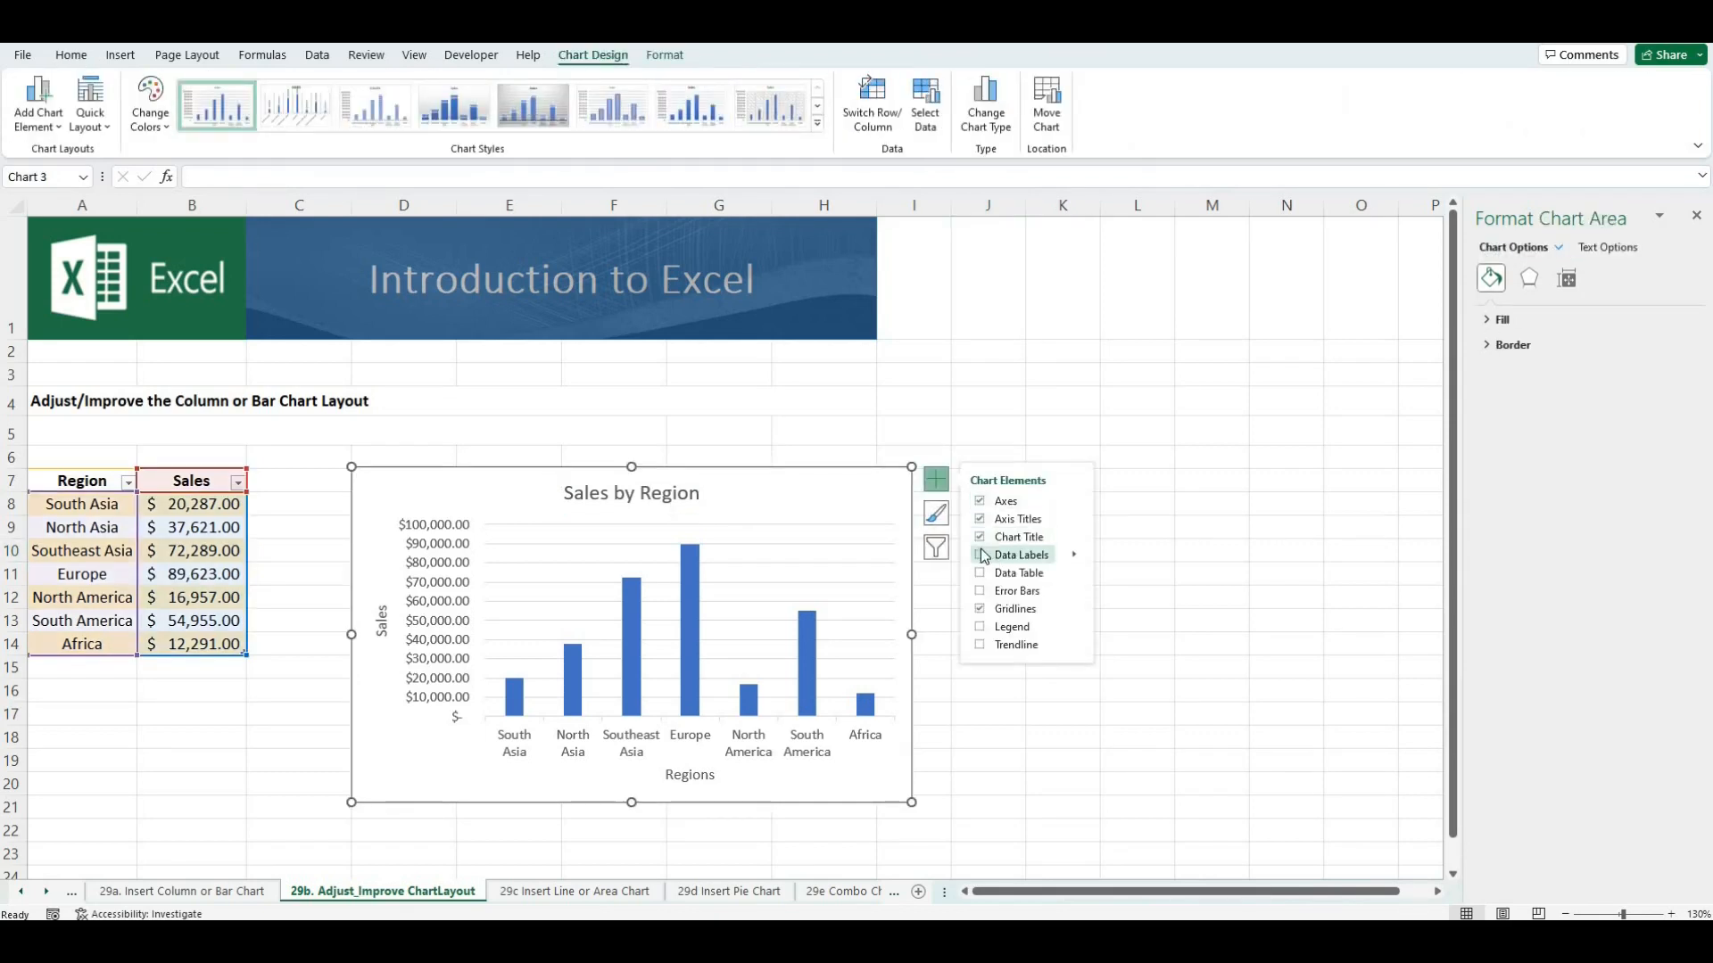
click(980, 556)
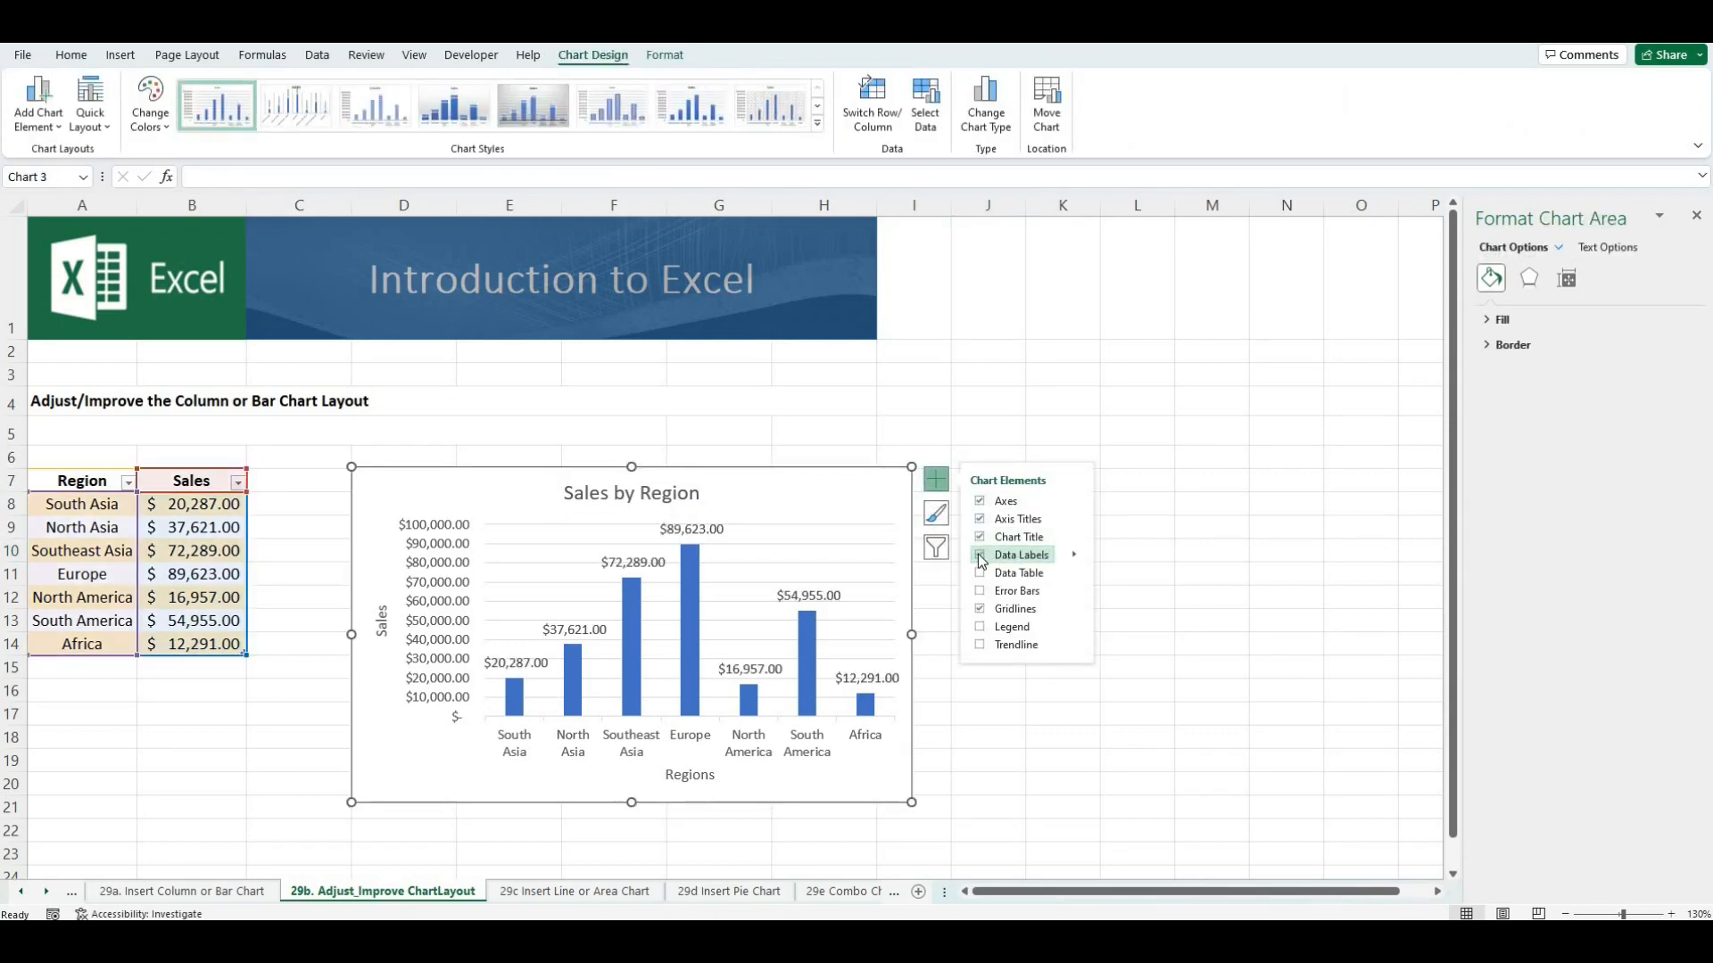
Format the chart's data labels with the Accounting number category and 0 decimal places
click(1076, 554)
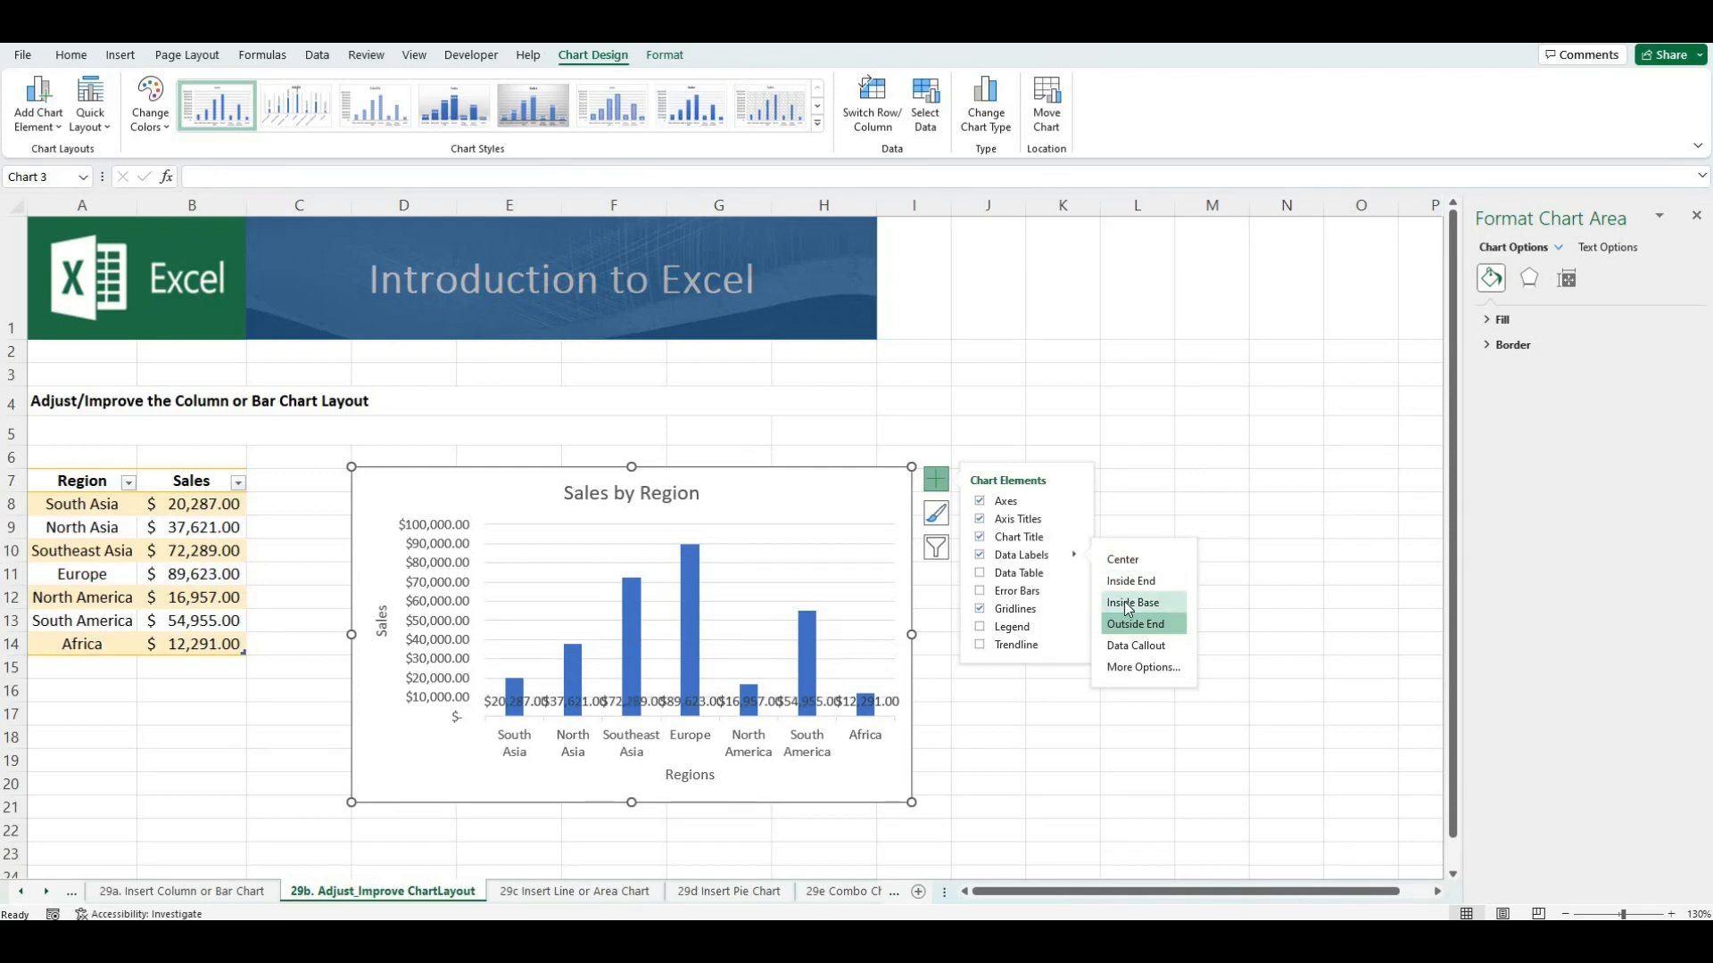
click(1135, 665)
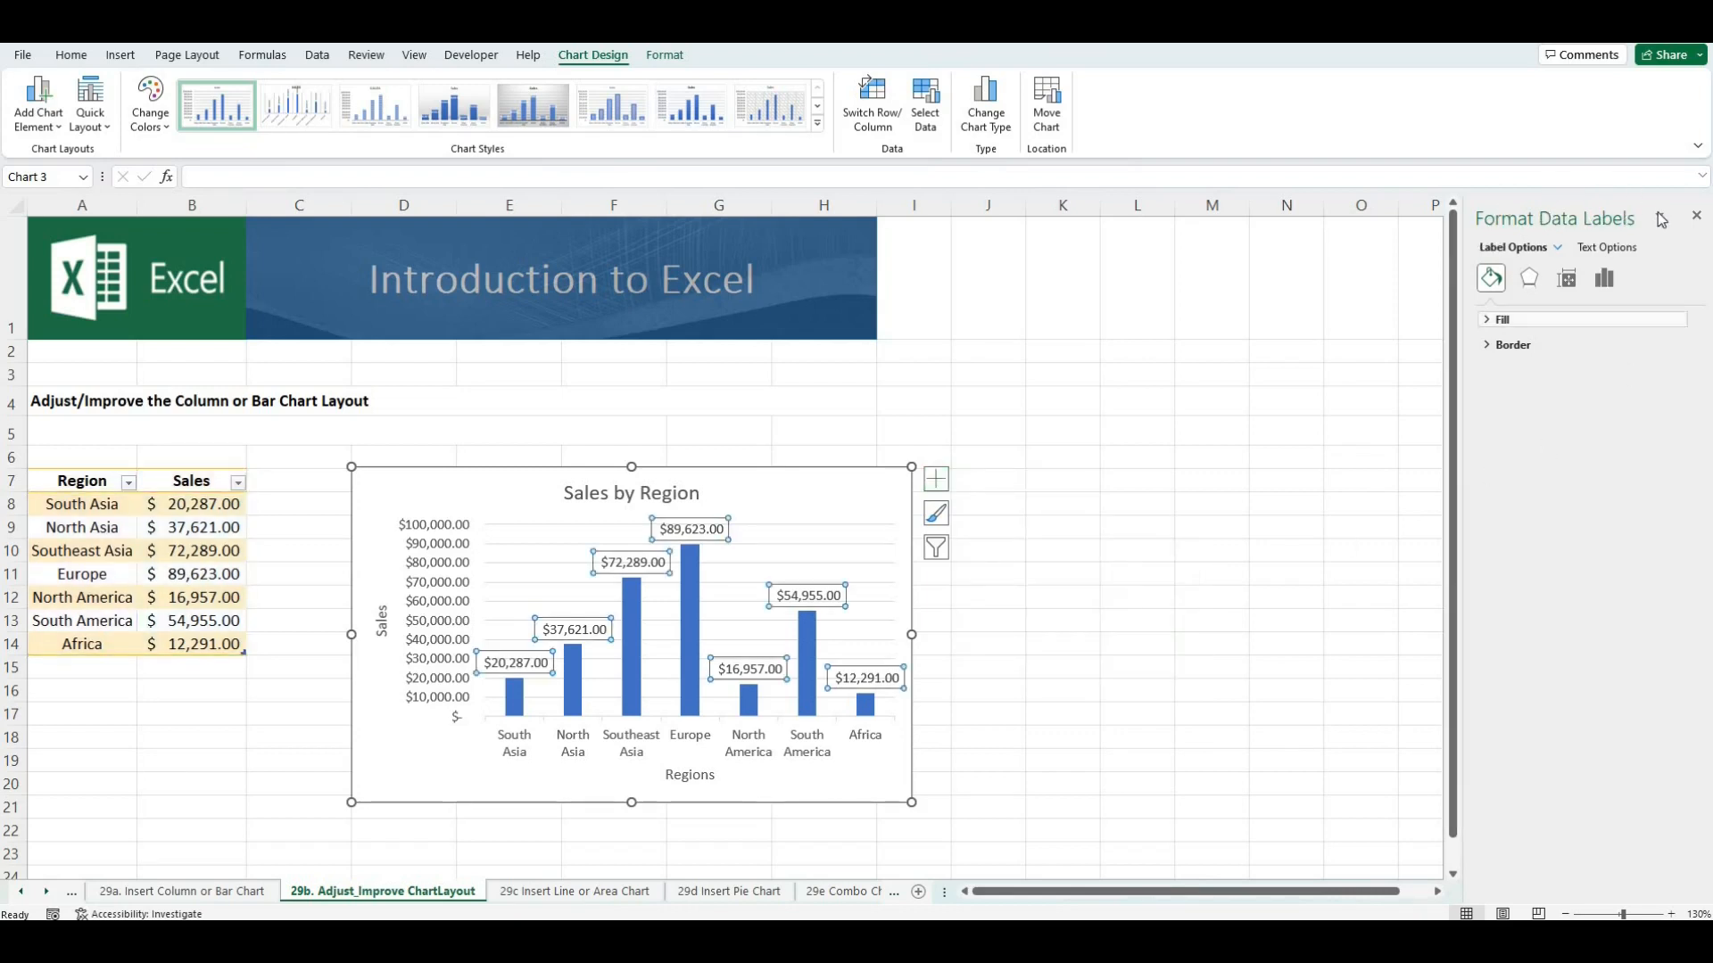
click(1604, 284)
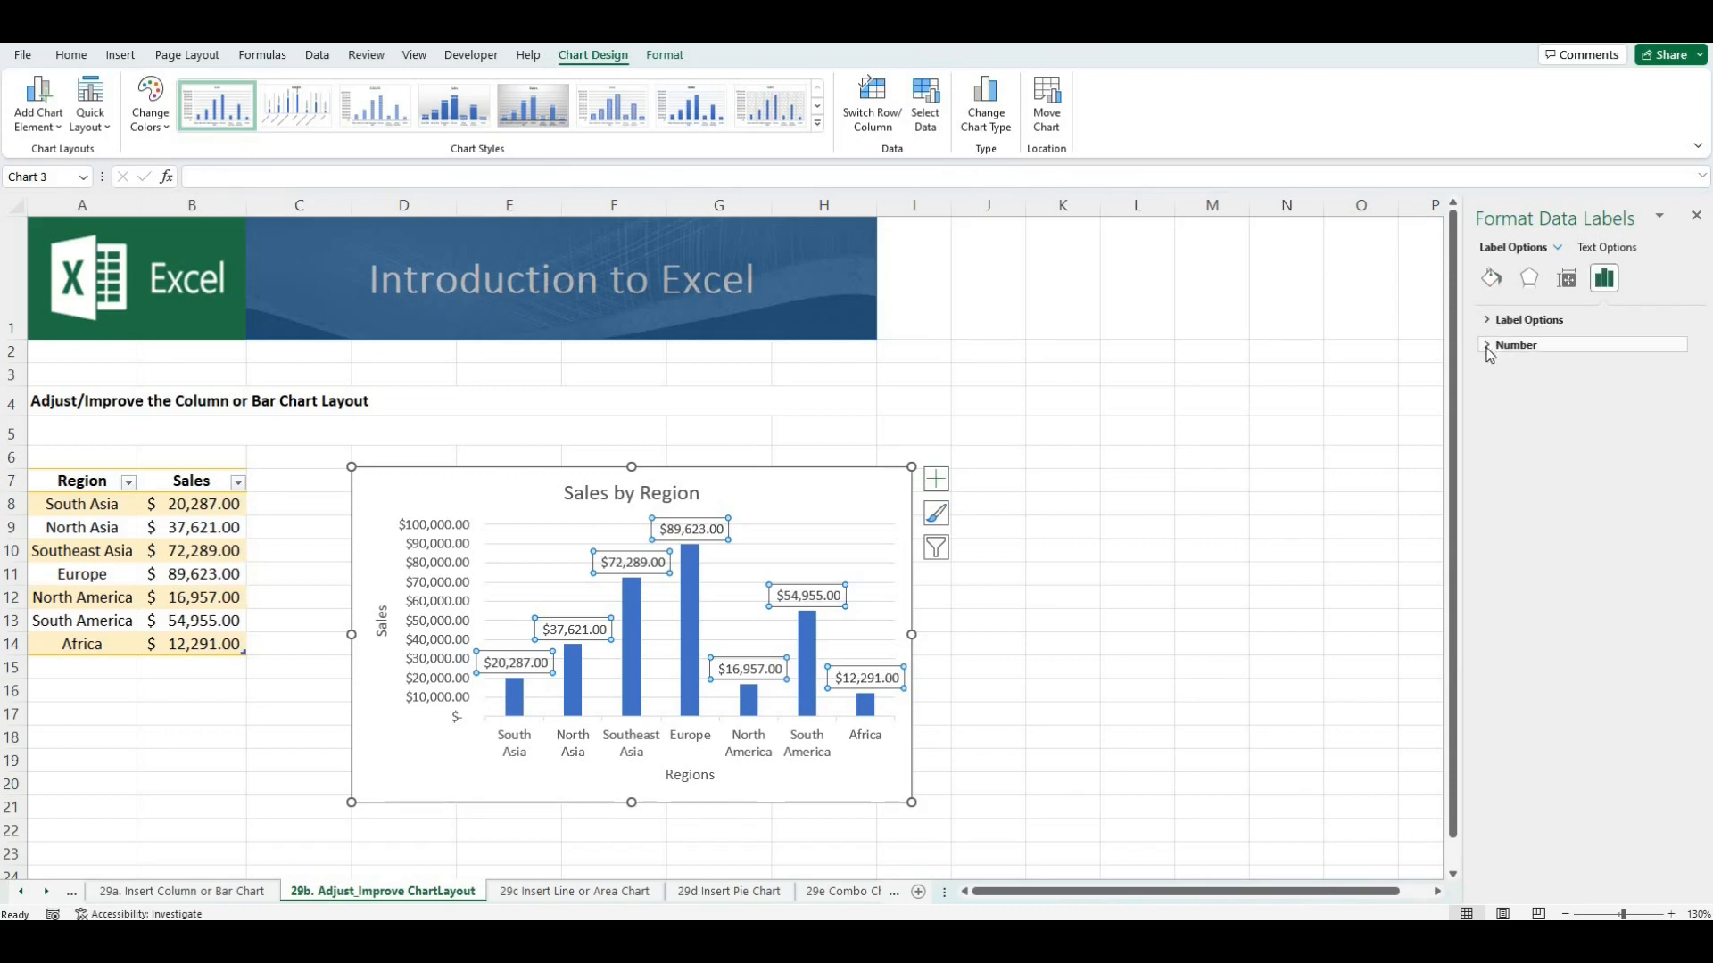
click(1487, 348)
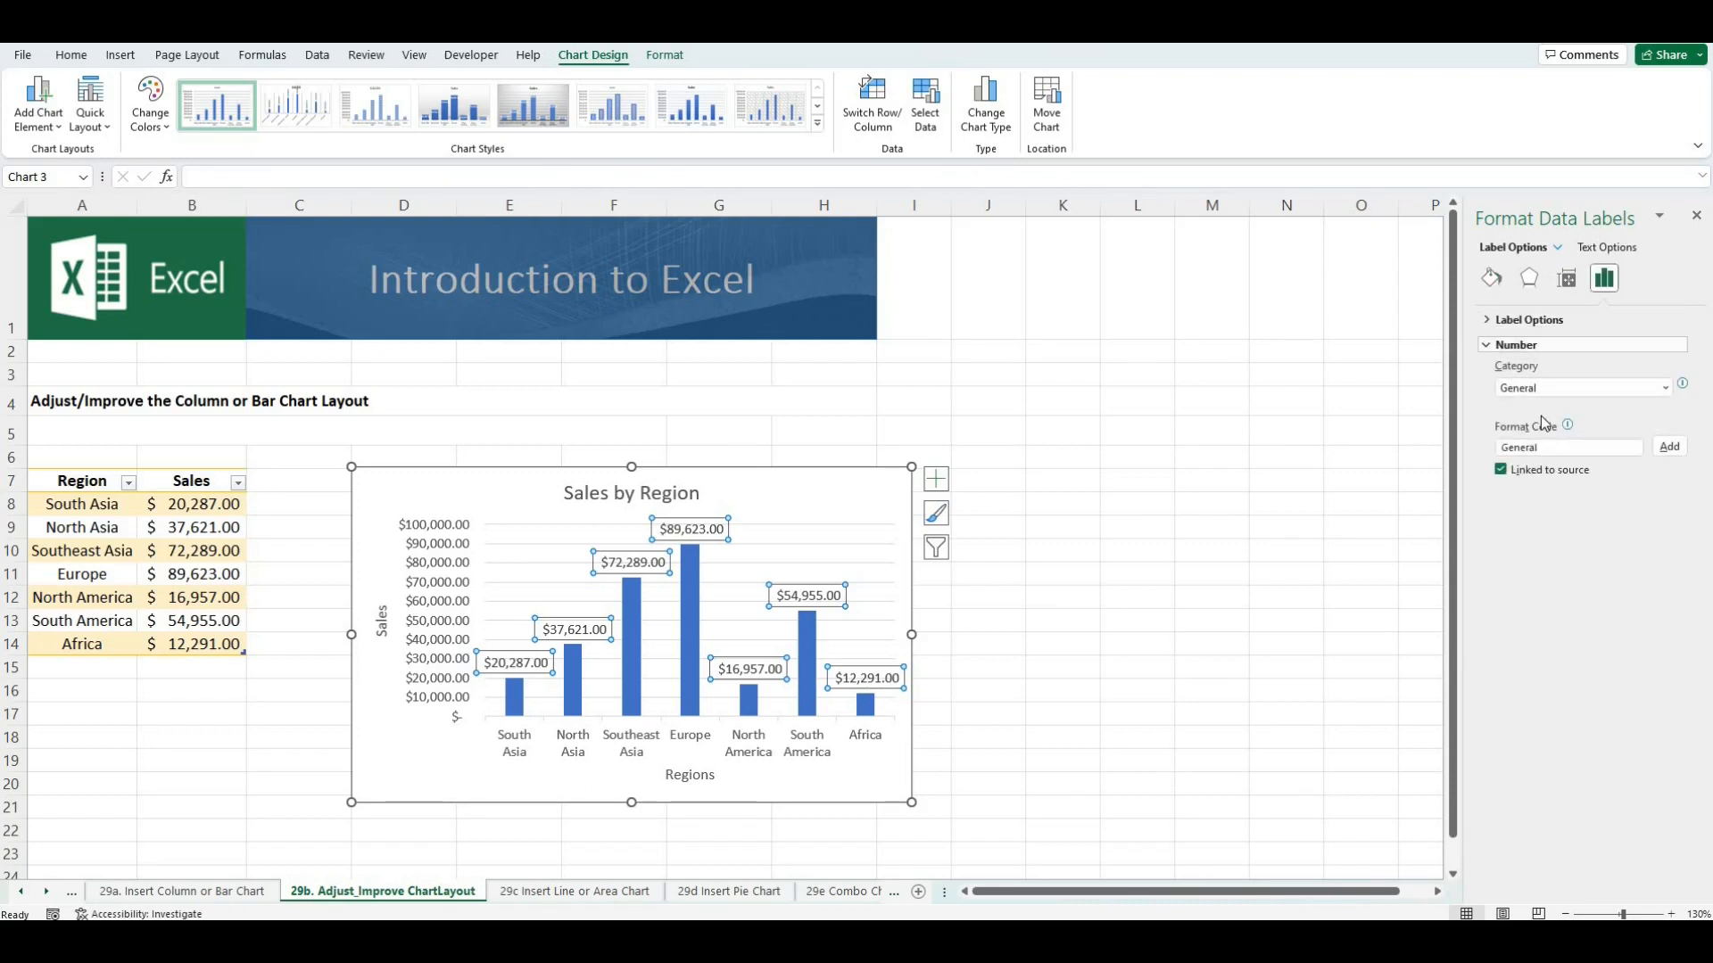
click(1669, 389)
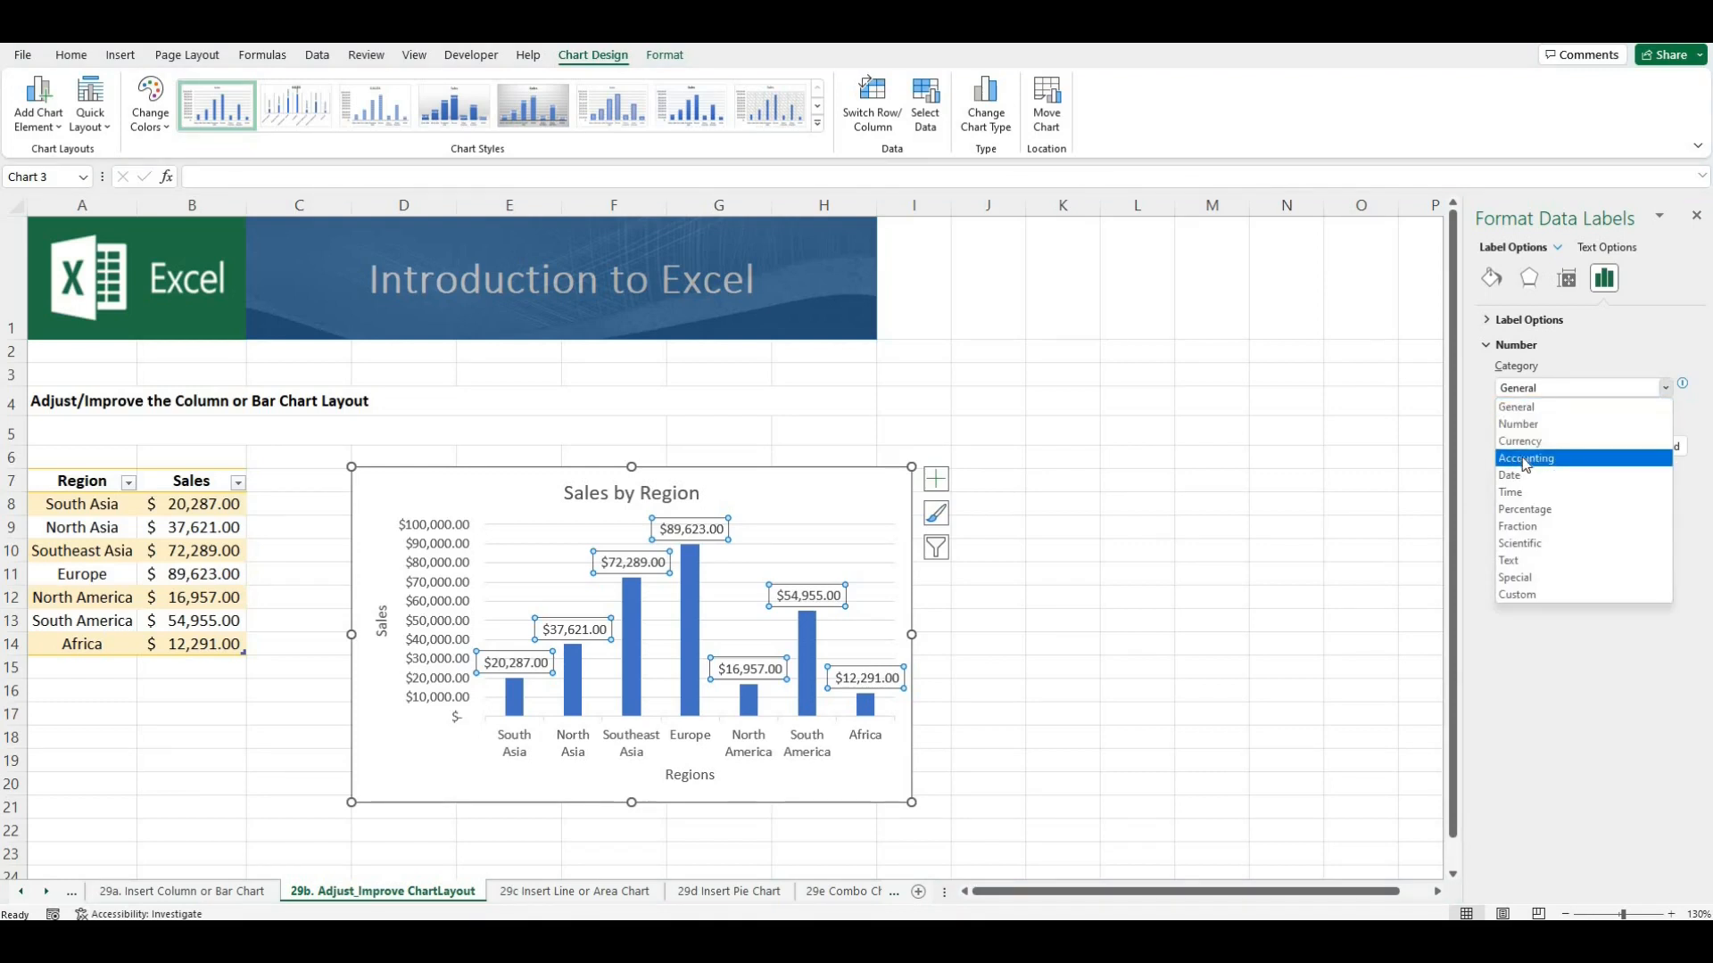
click(1523, 459)
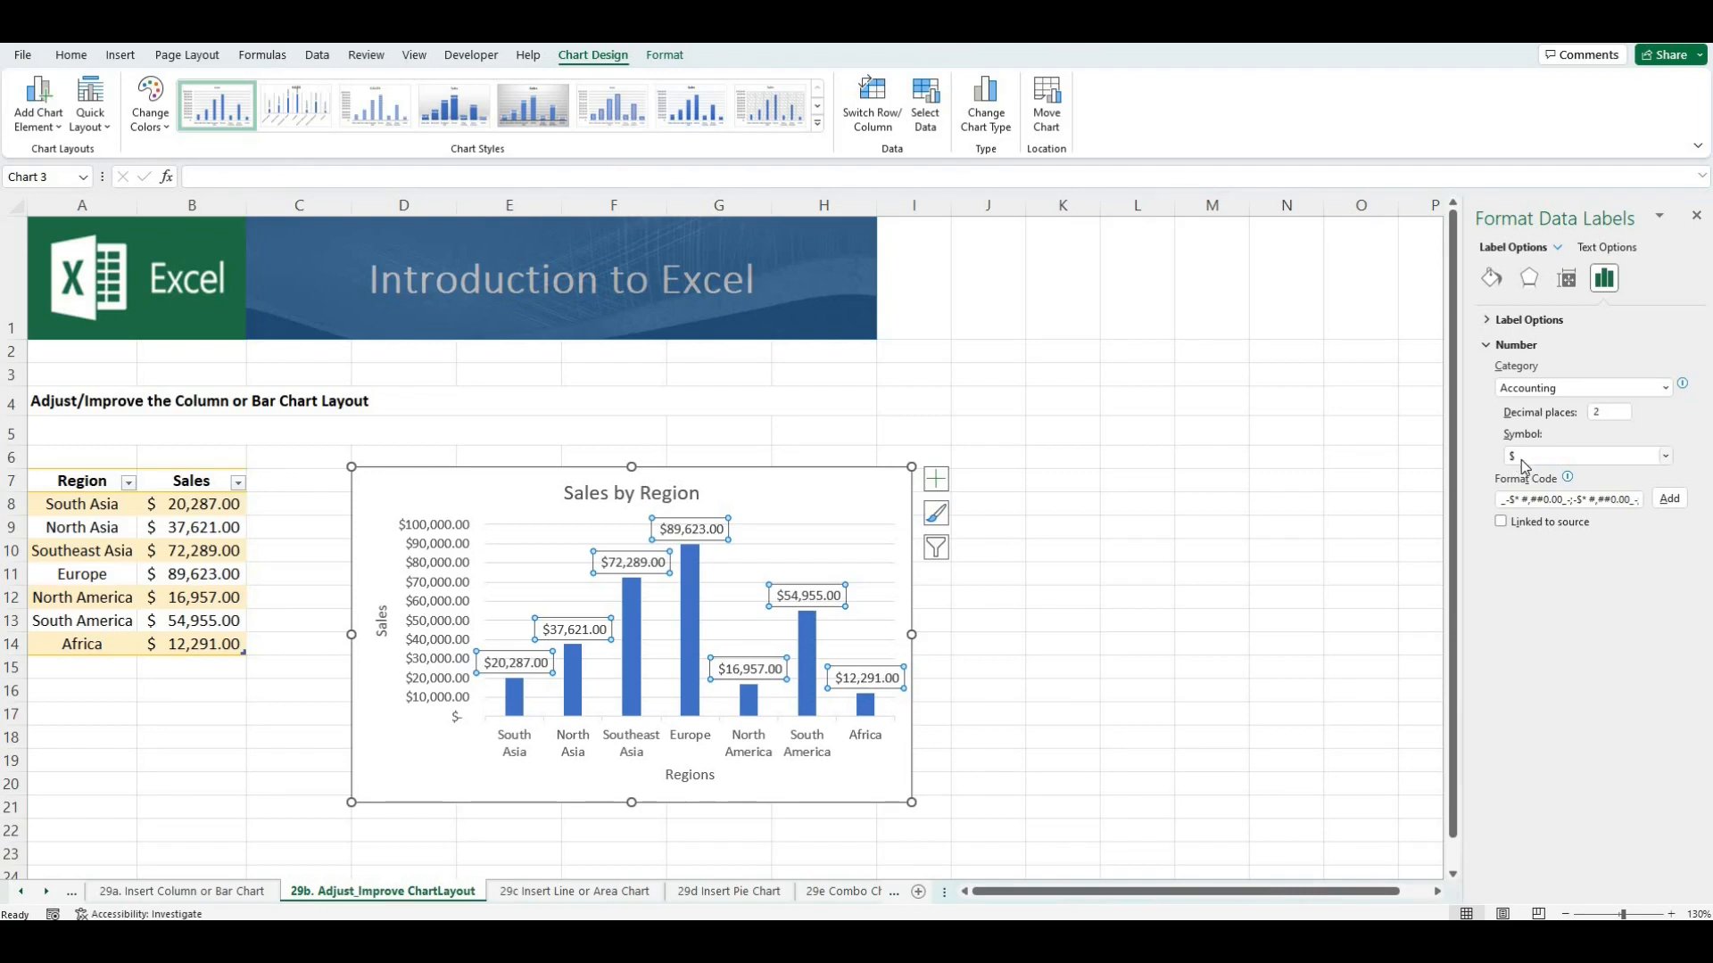
click(1614, 413)
text(0)
key(Return)
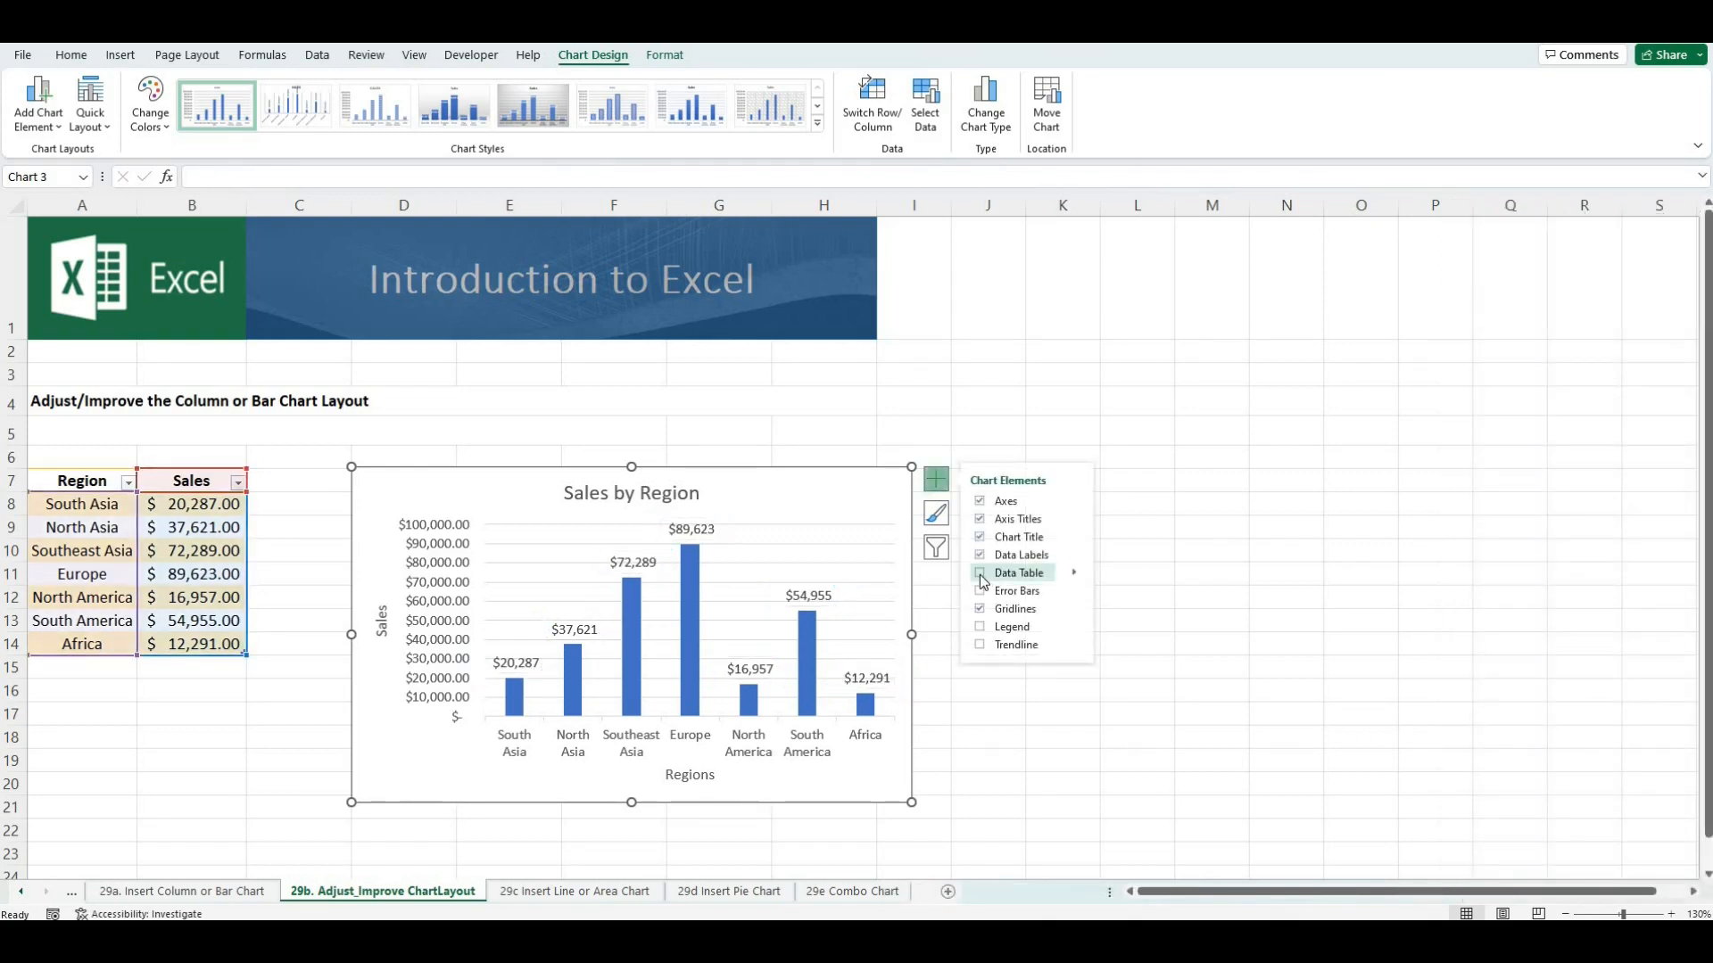
Try out a data table and error bars on the chart
click(980, 574)
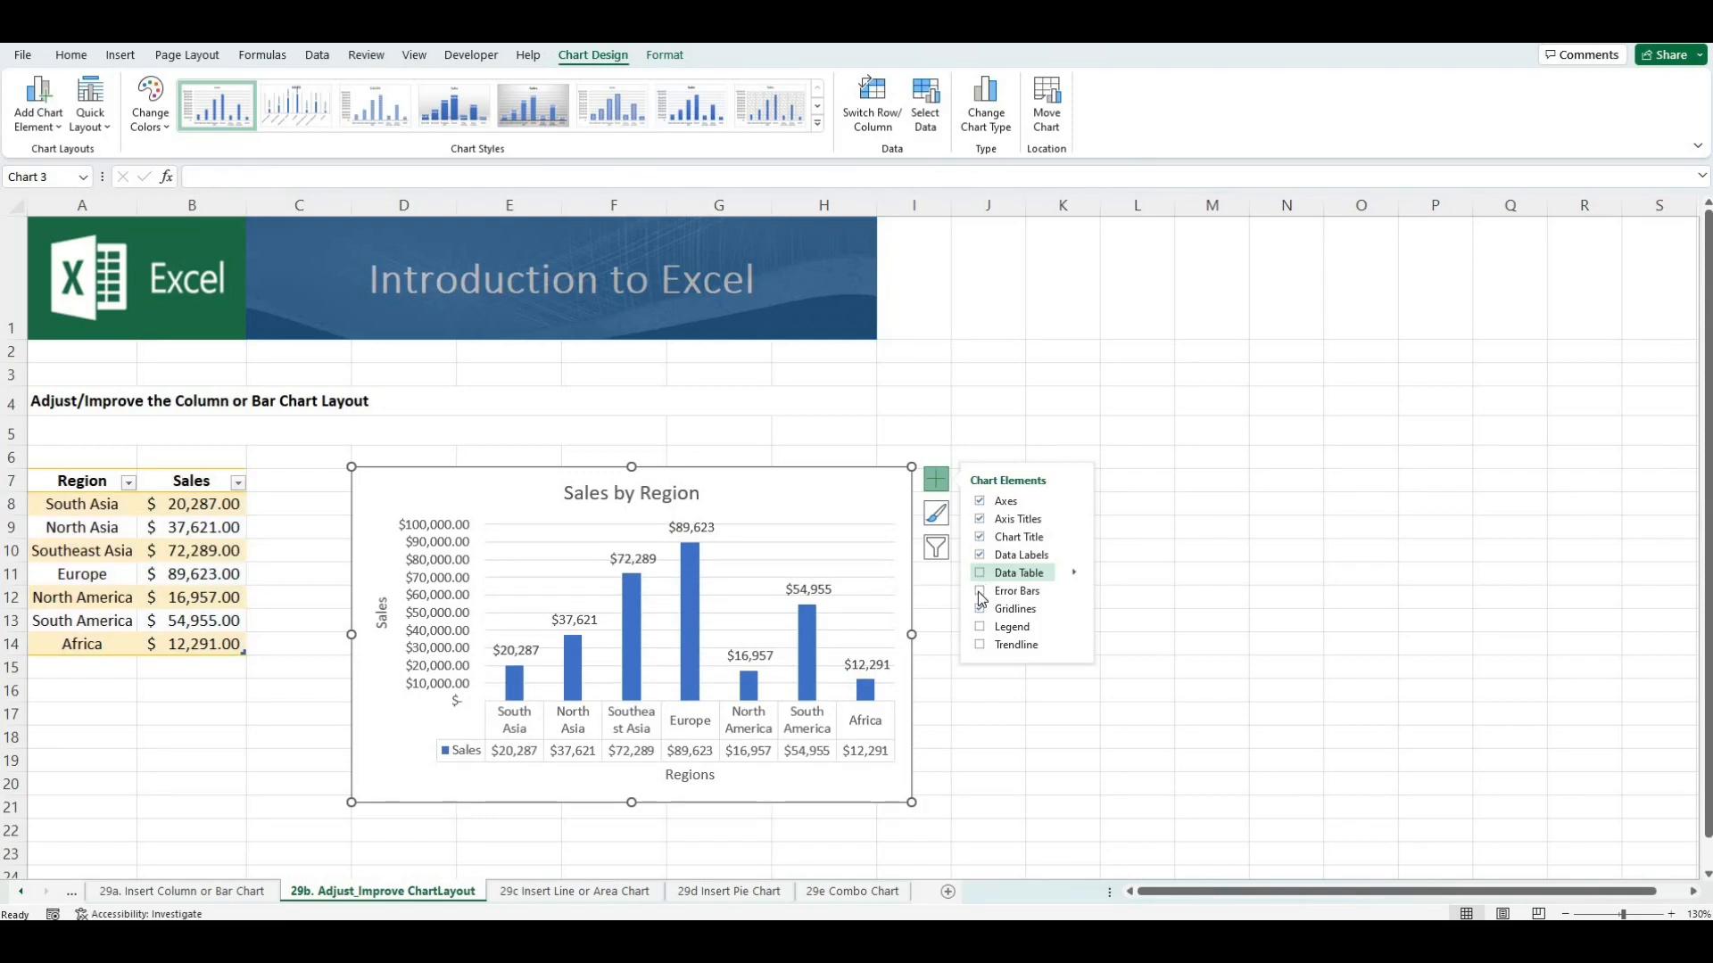
click(981, 593)
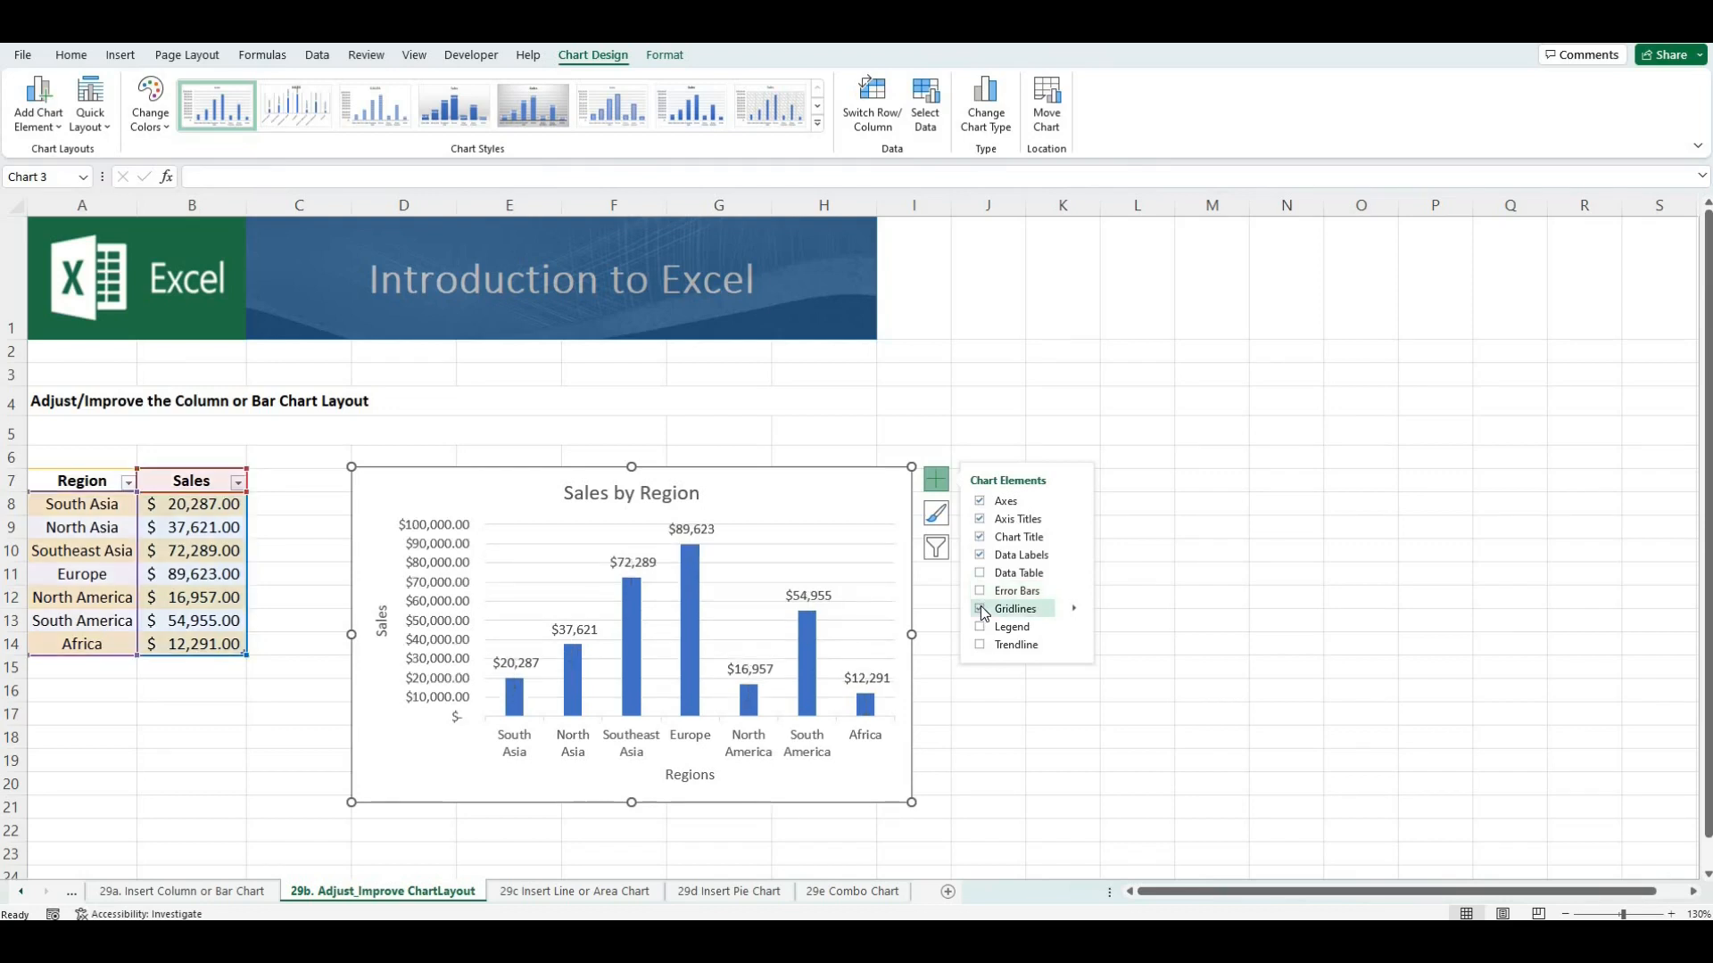
Switch the gridlines off, restore only the primary major horizontal ones, and add a legend to the chart
click(981, 607)
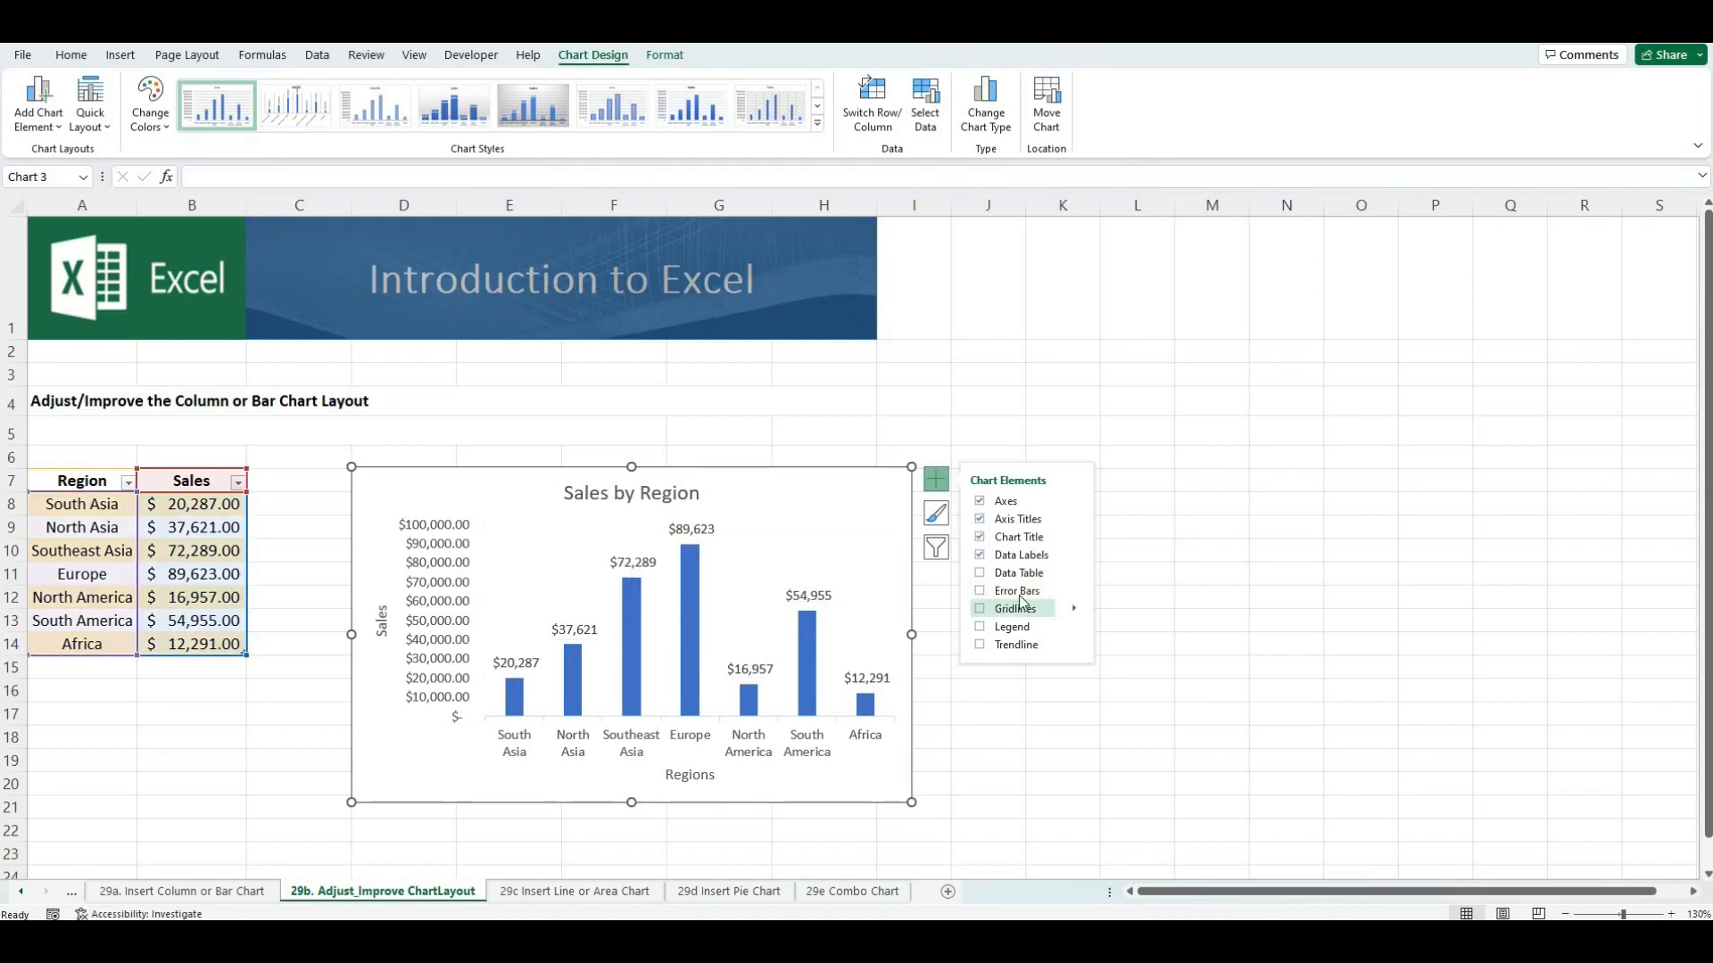
click(1074, 611)
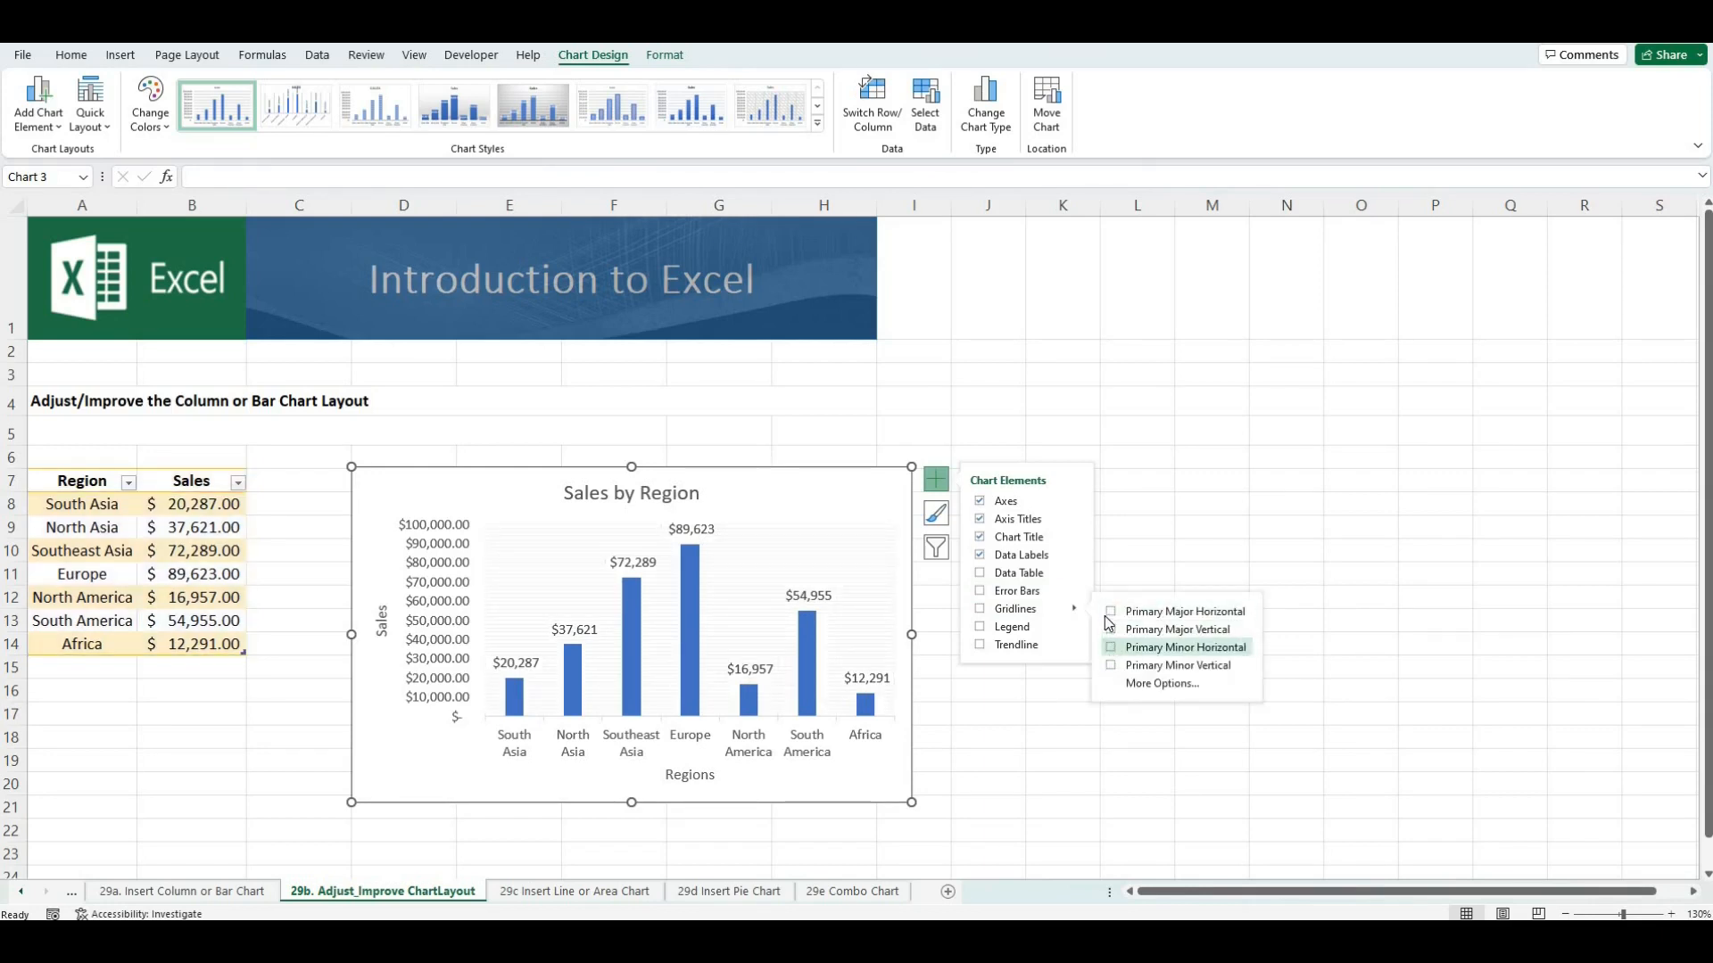
click(1114, 612)
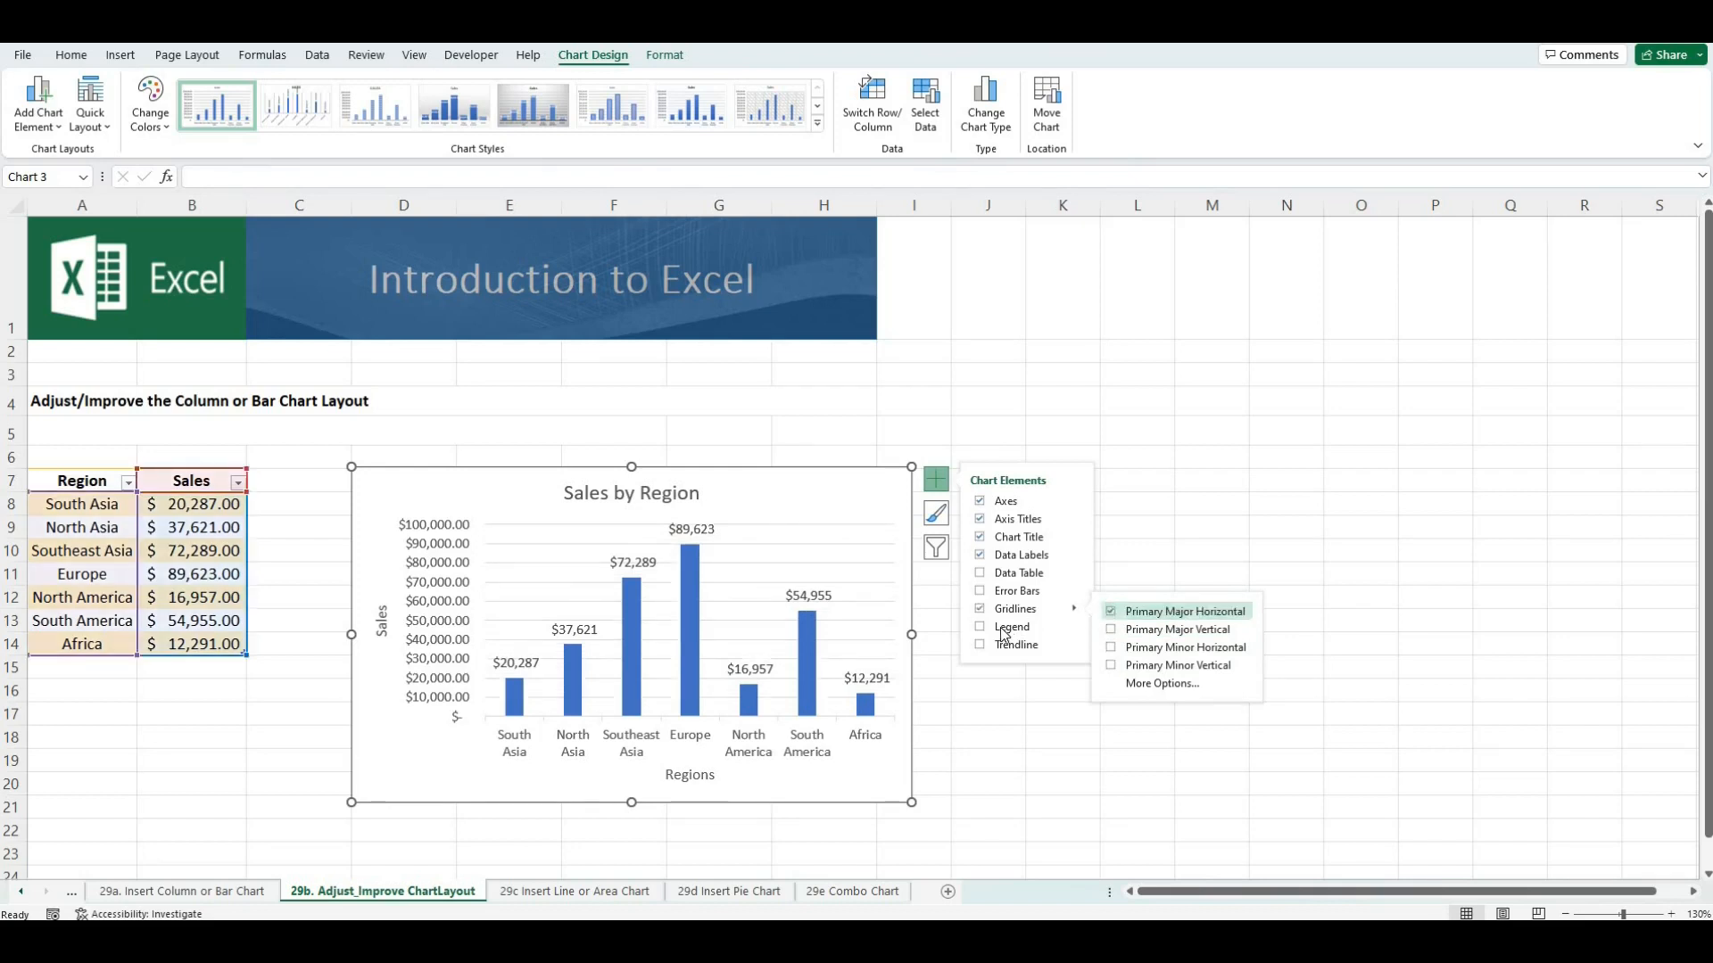
click(981, 628)
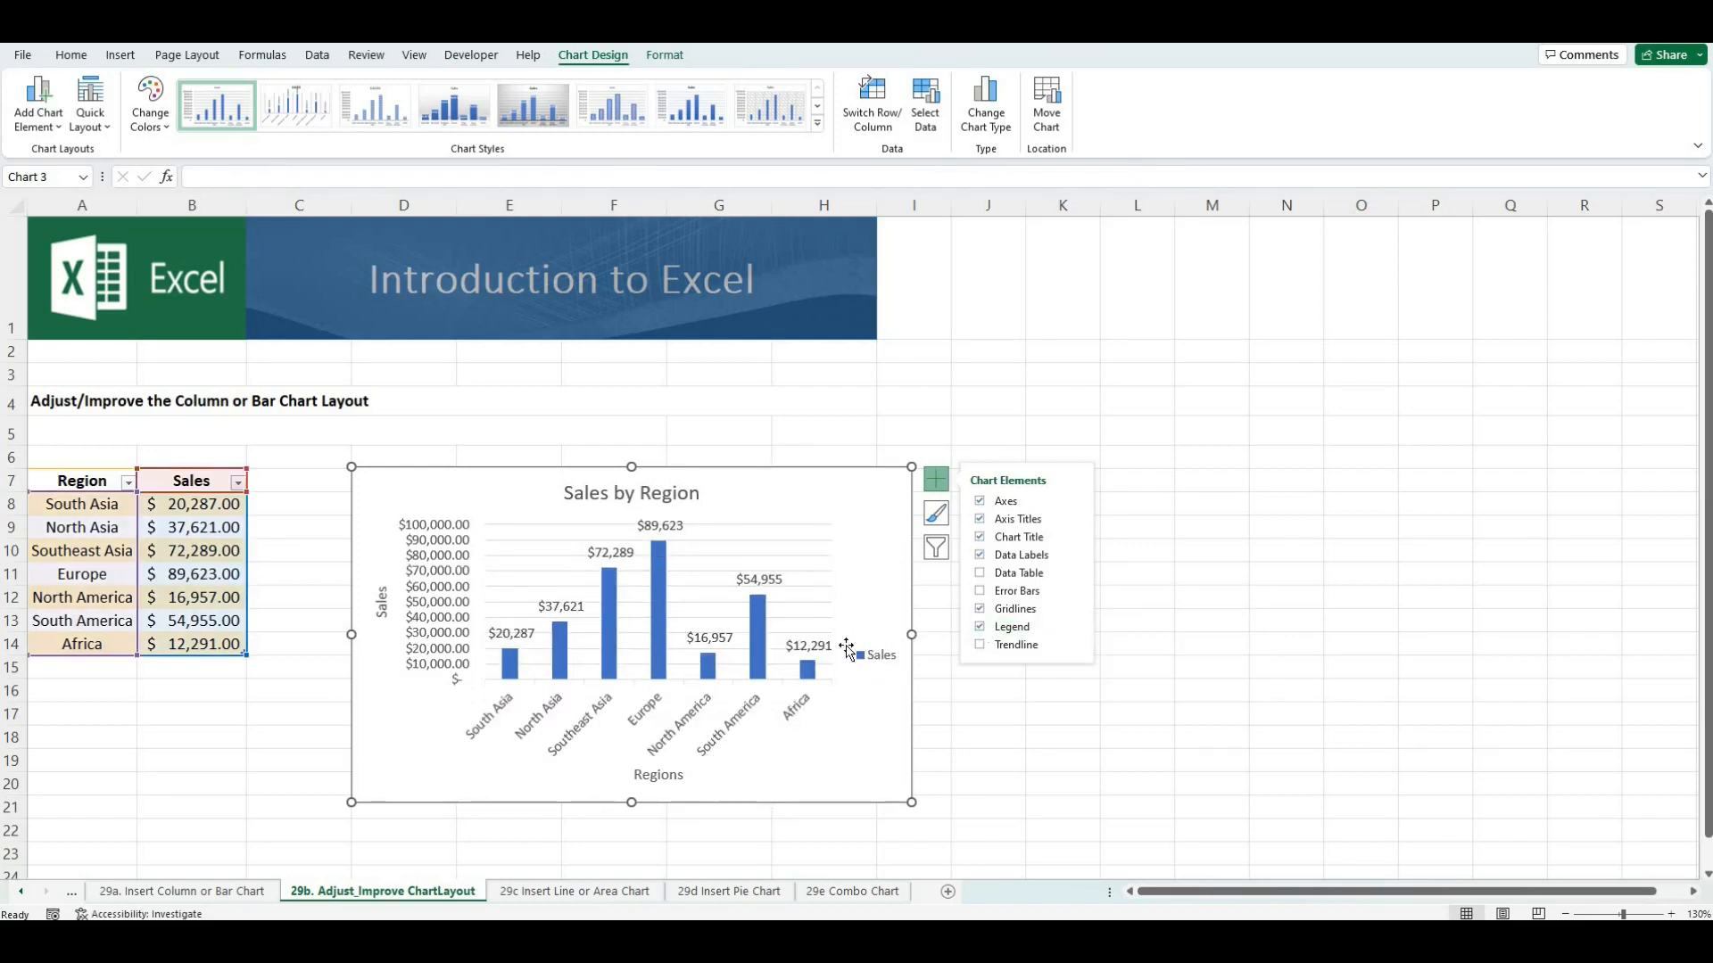
Try adding a linear trendline to the chart, and undo it
click(981, 646)
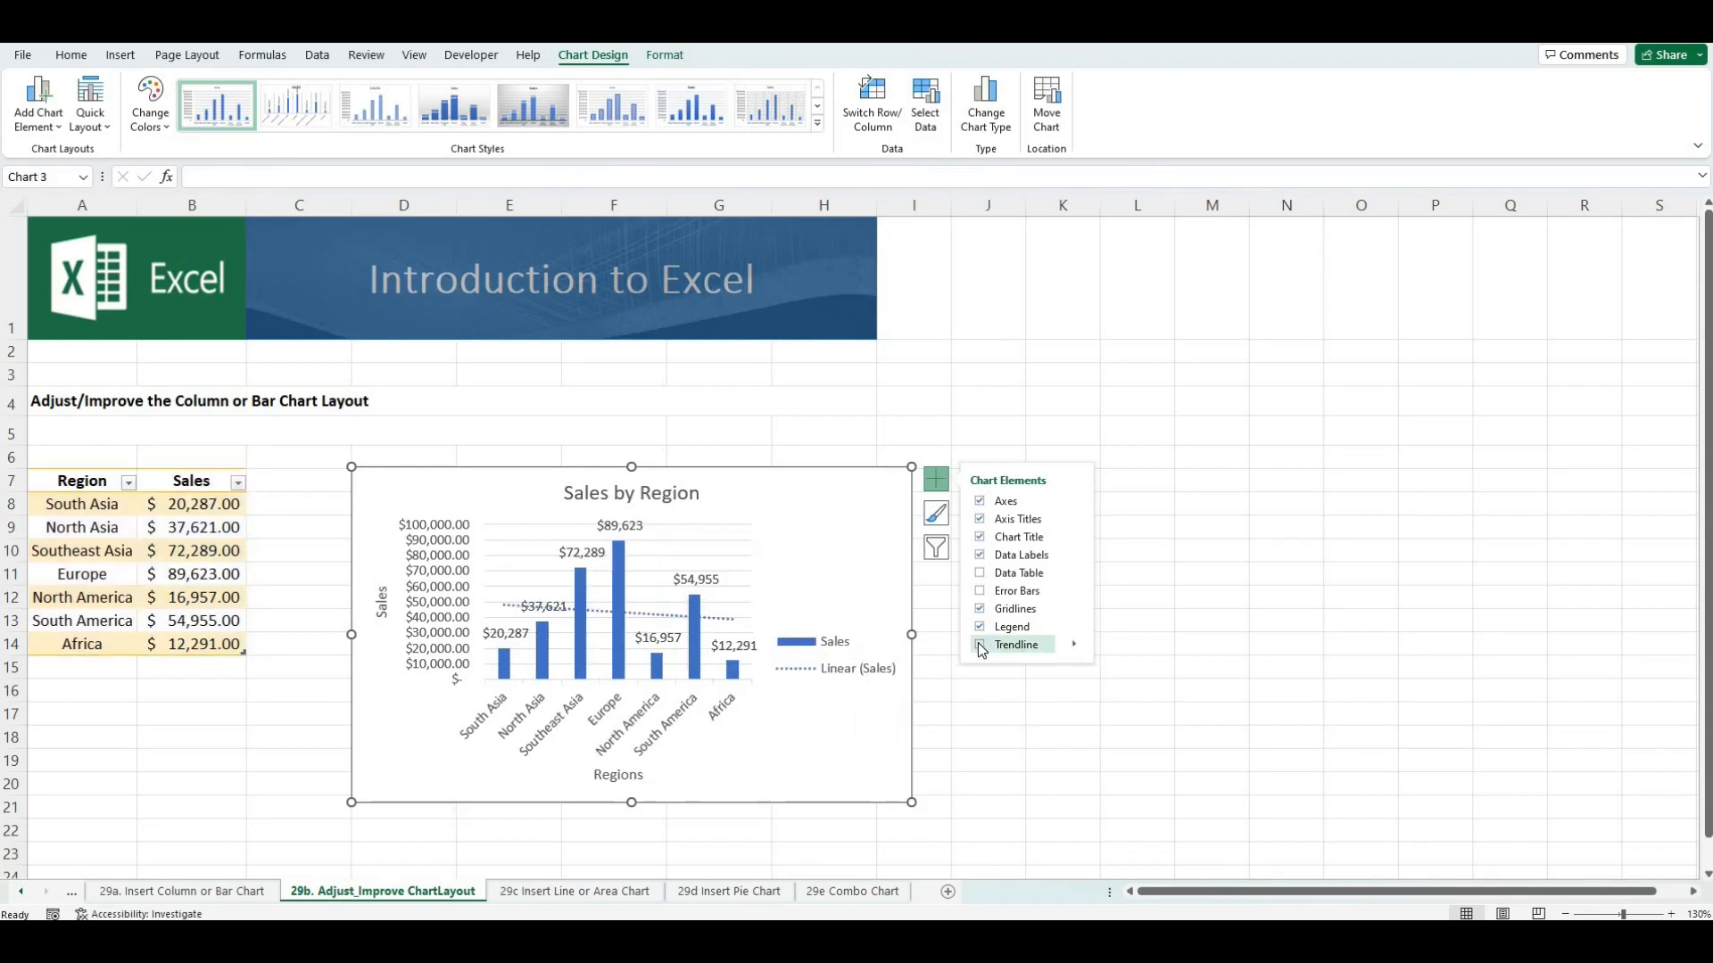
key(ctrl+z)
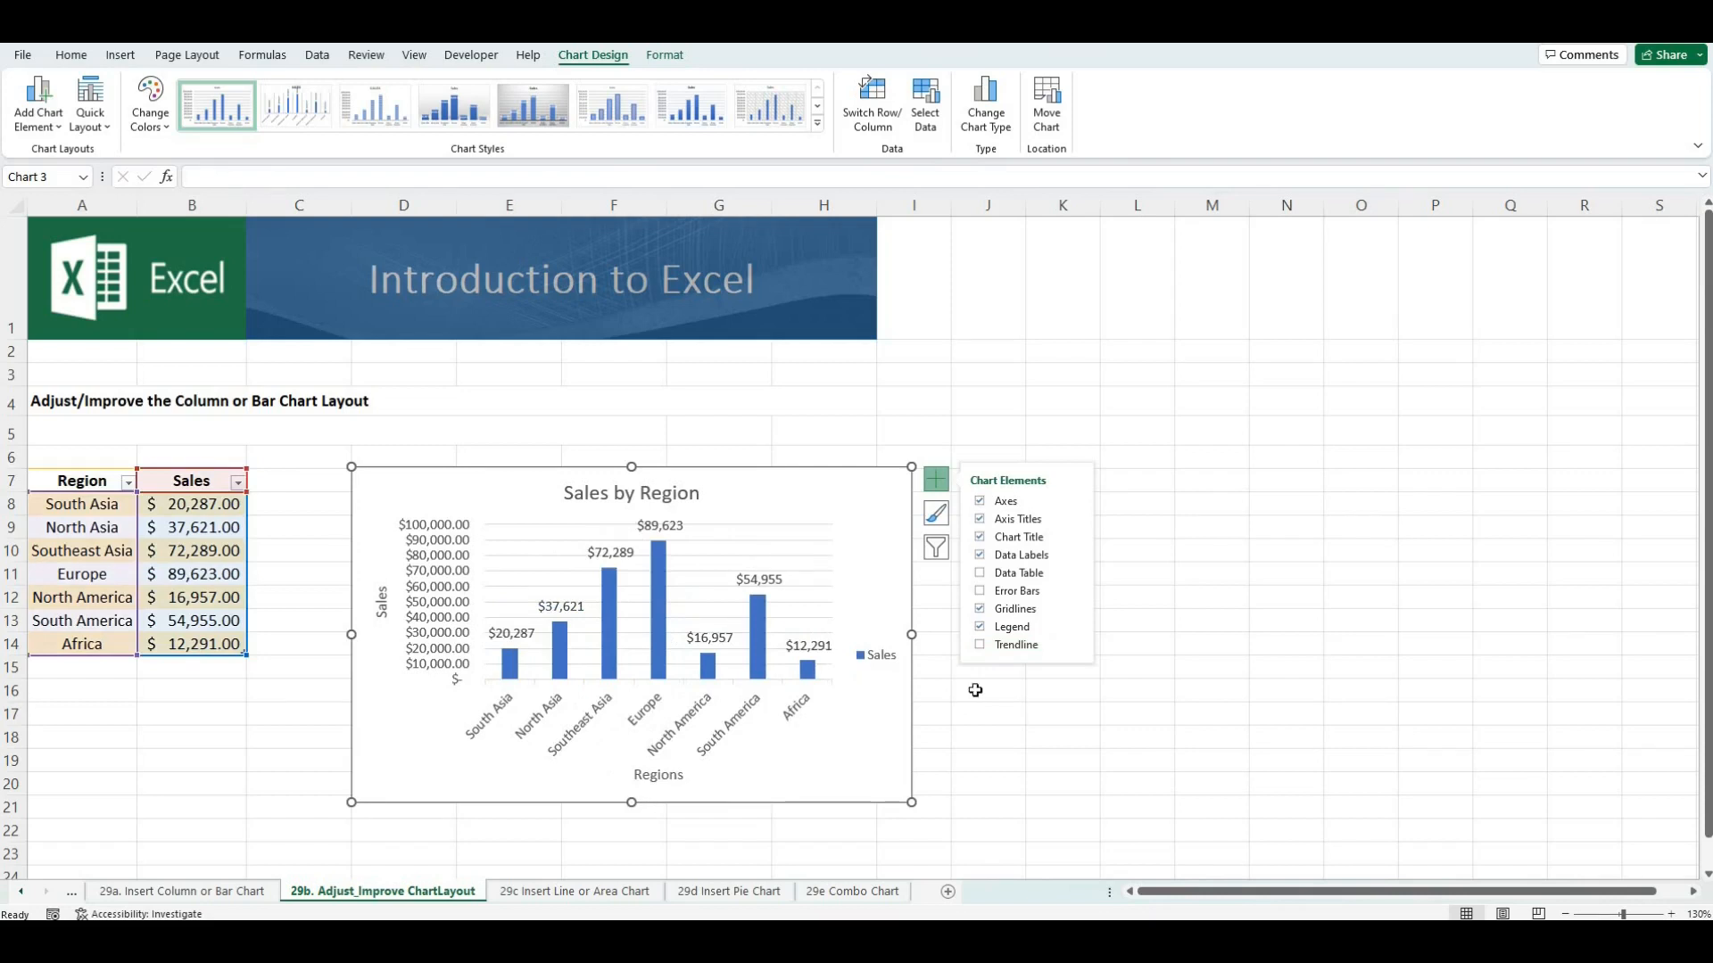
click(976, 709)
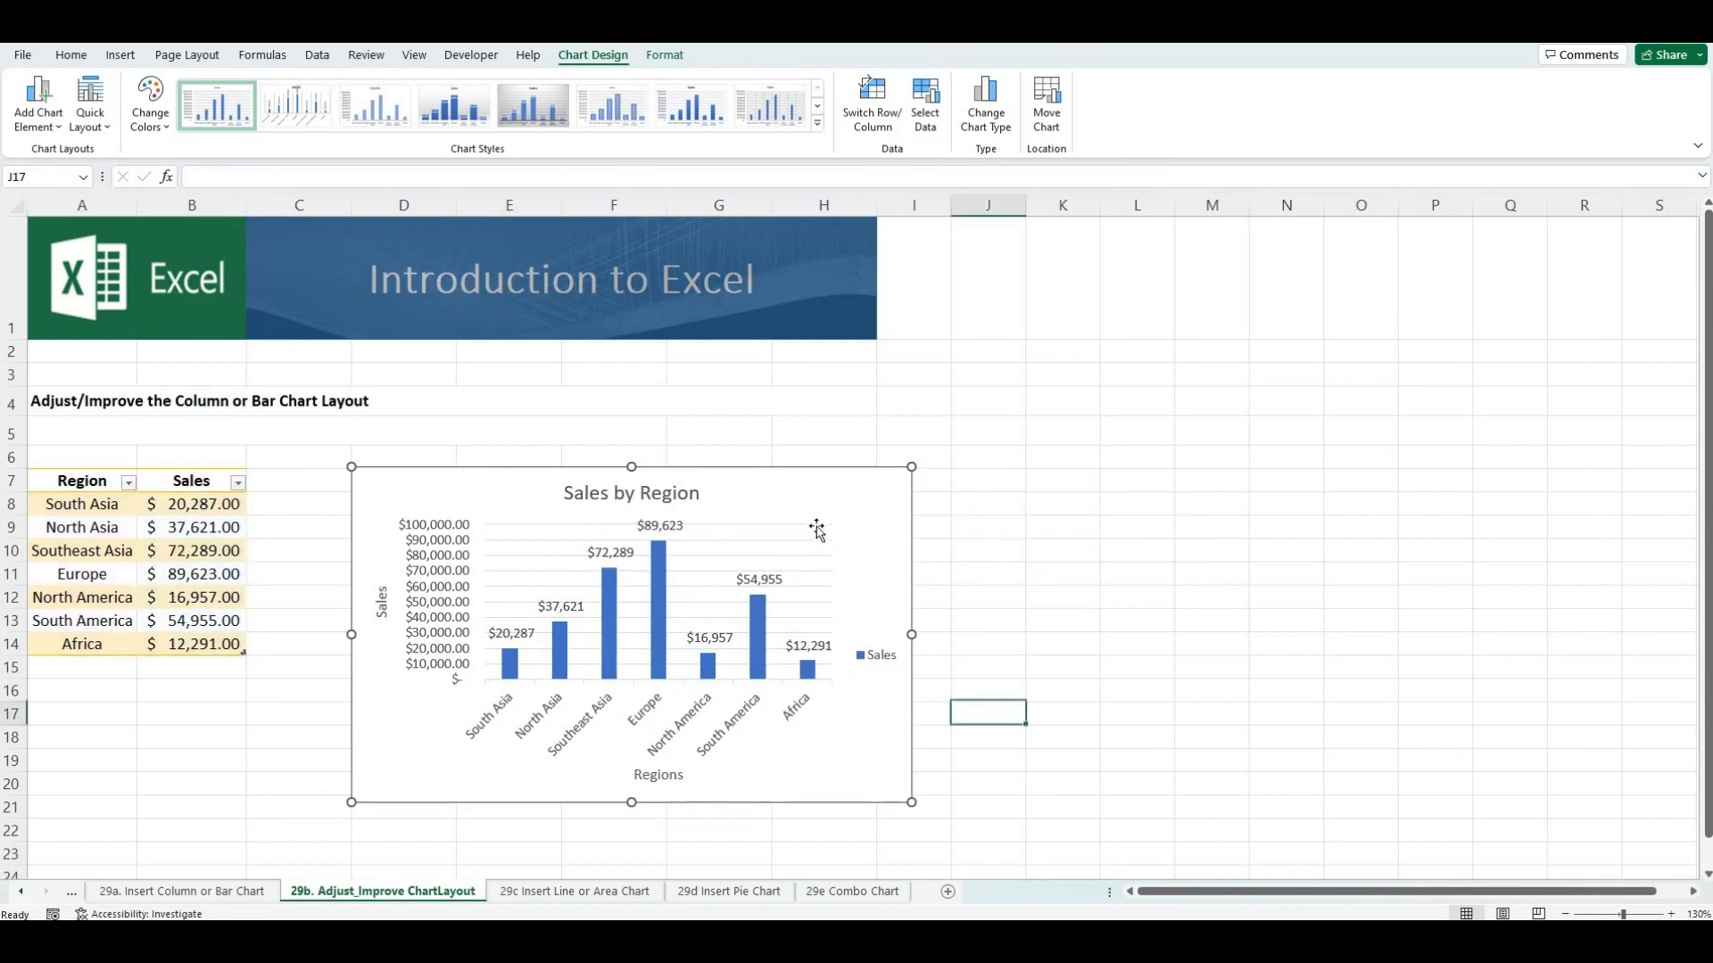
Browse the available chart styles for the Sales by Region chart
click(784, 496)
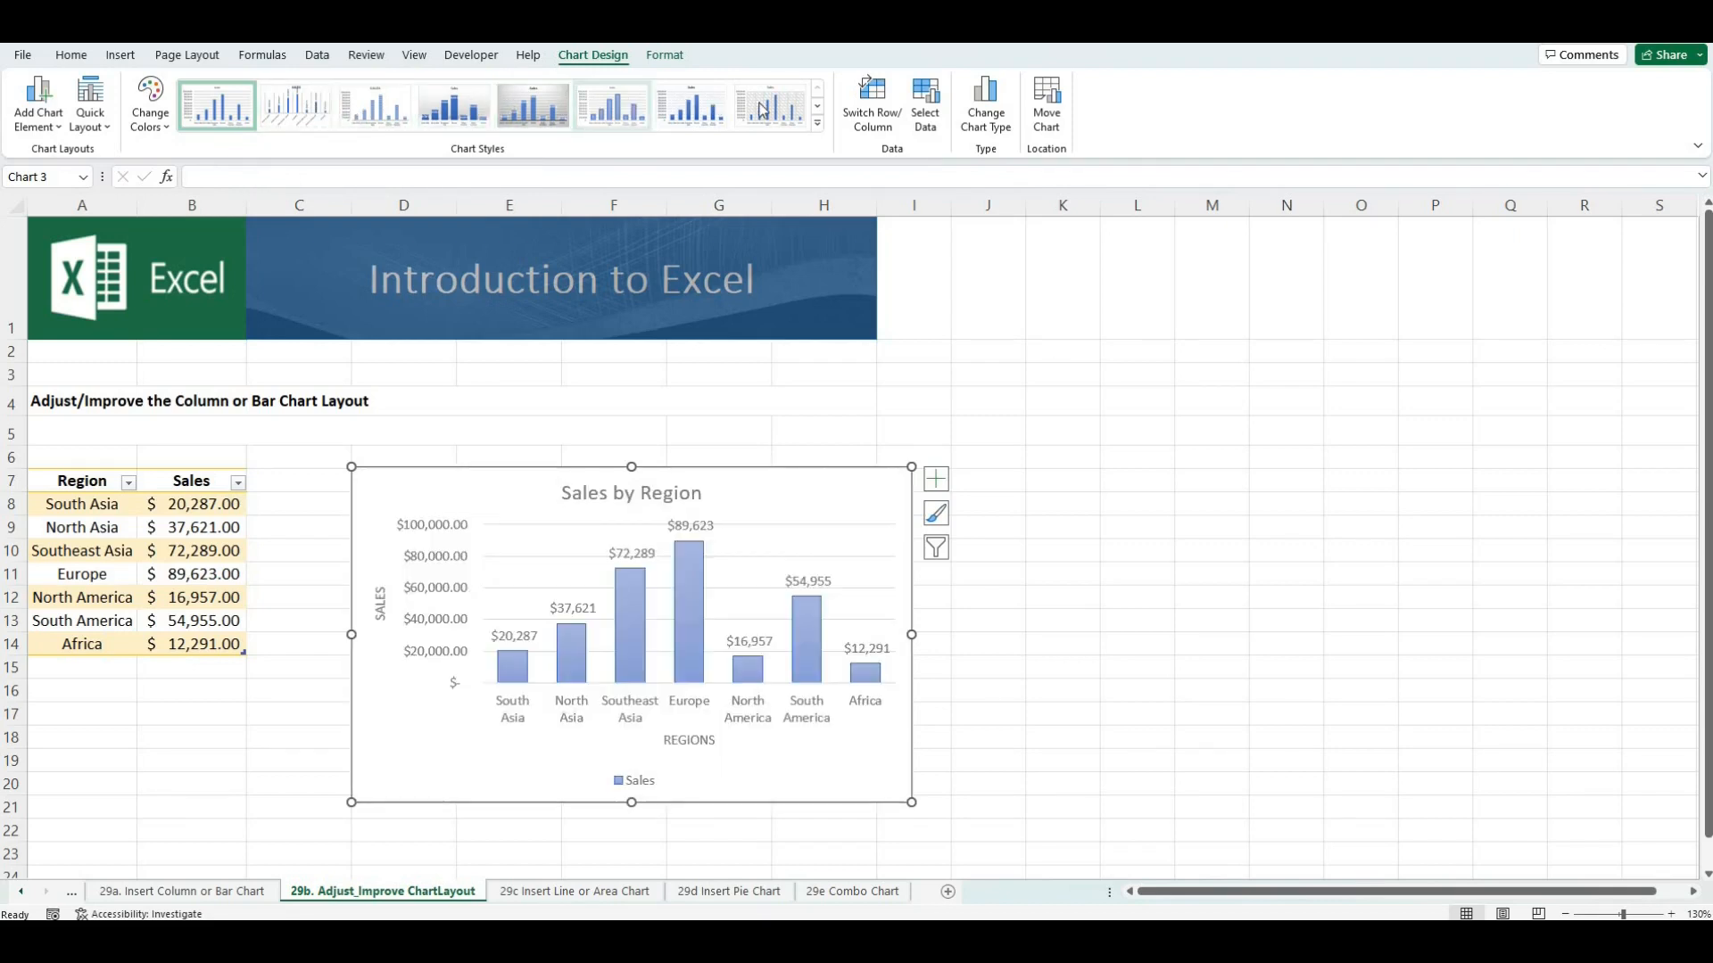
click(796, 110)
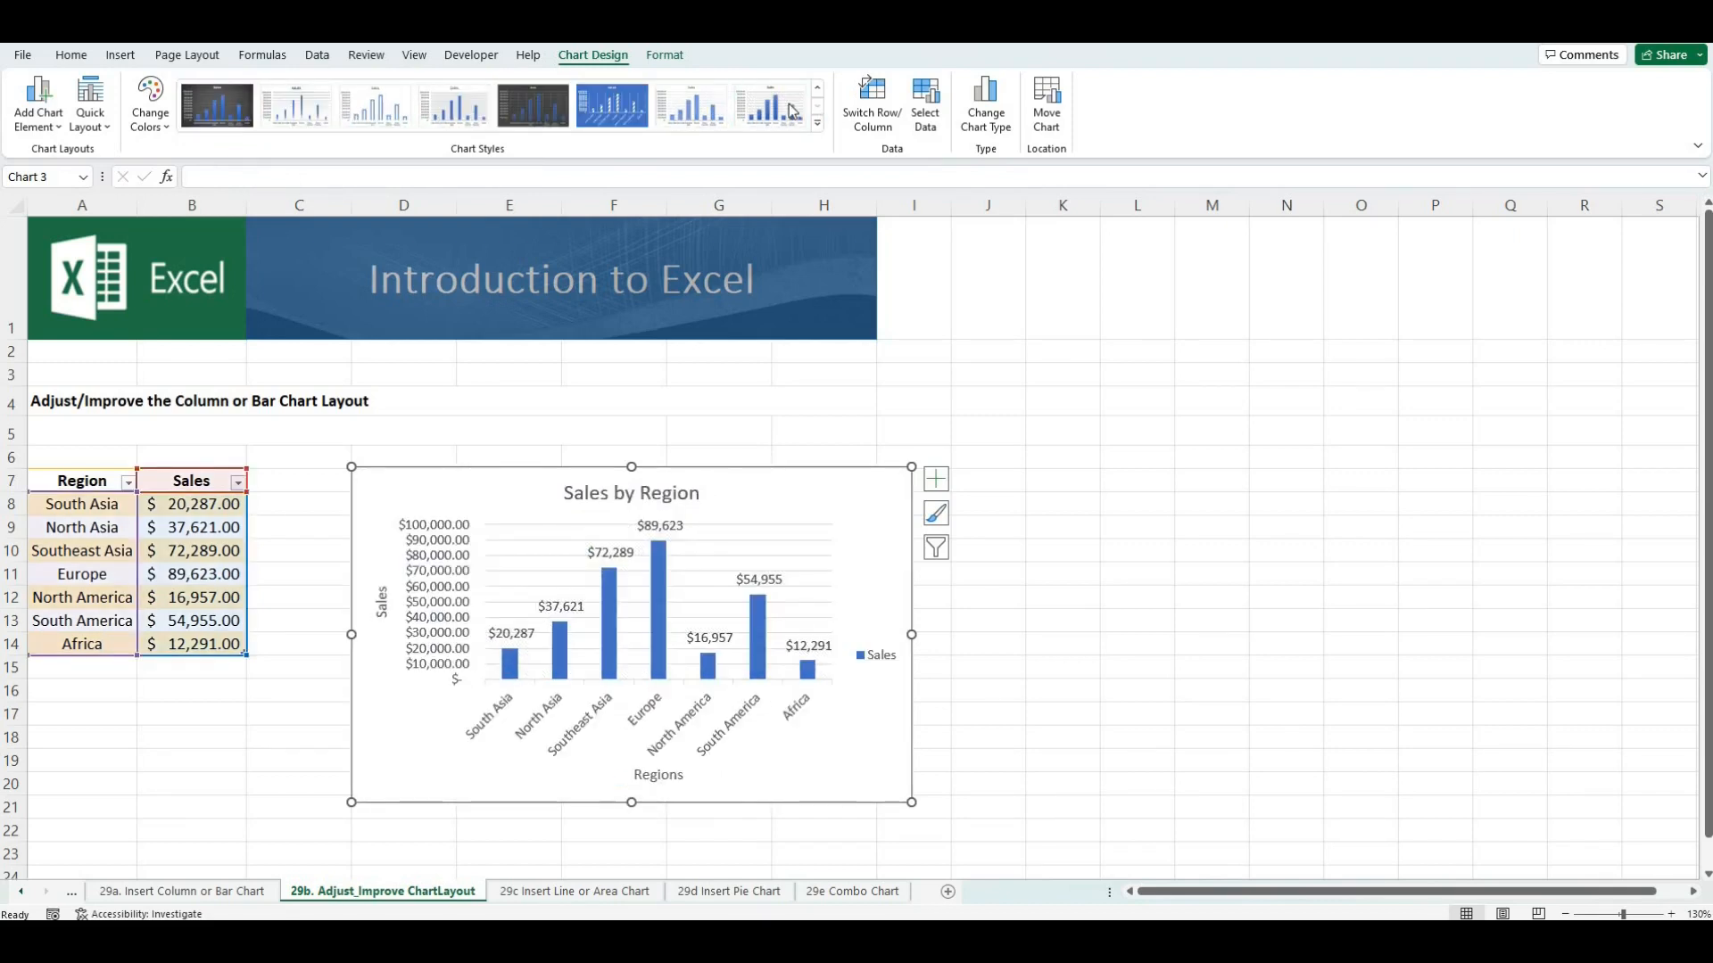
click(667, 103)
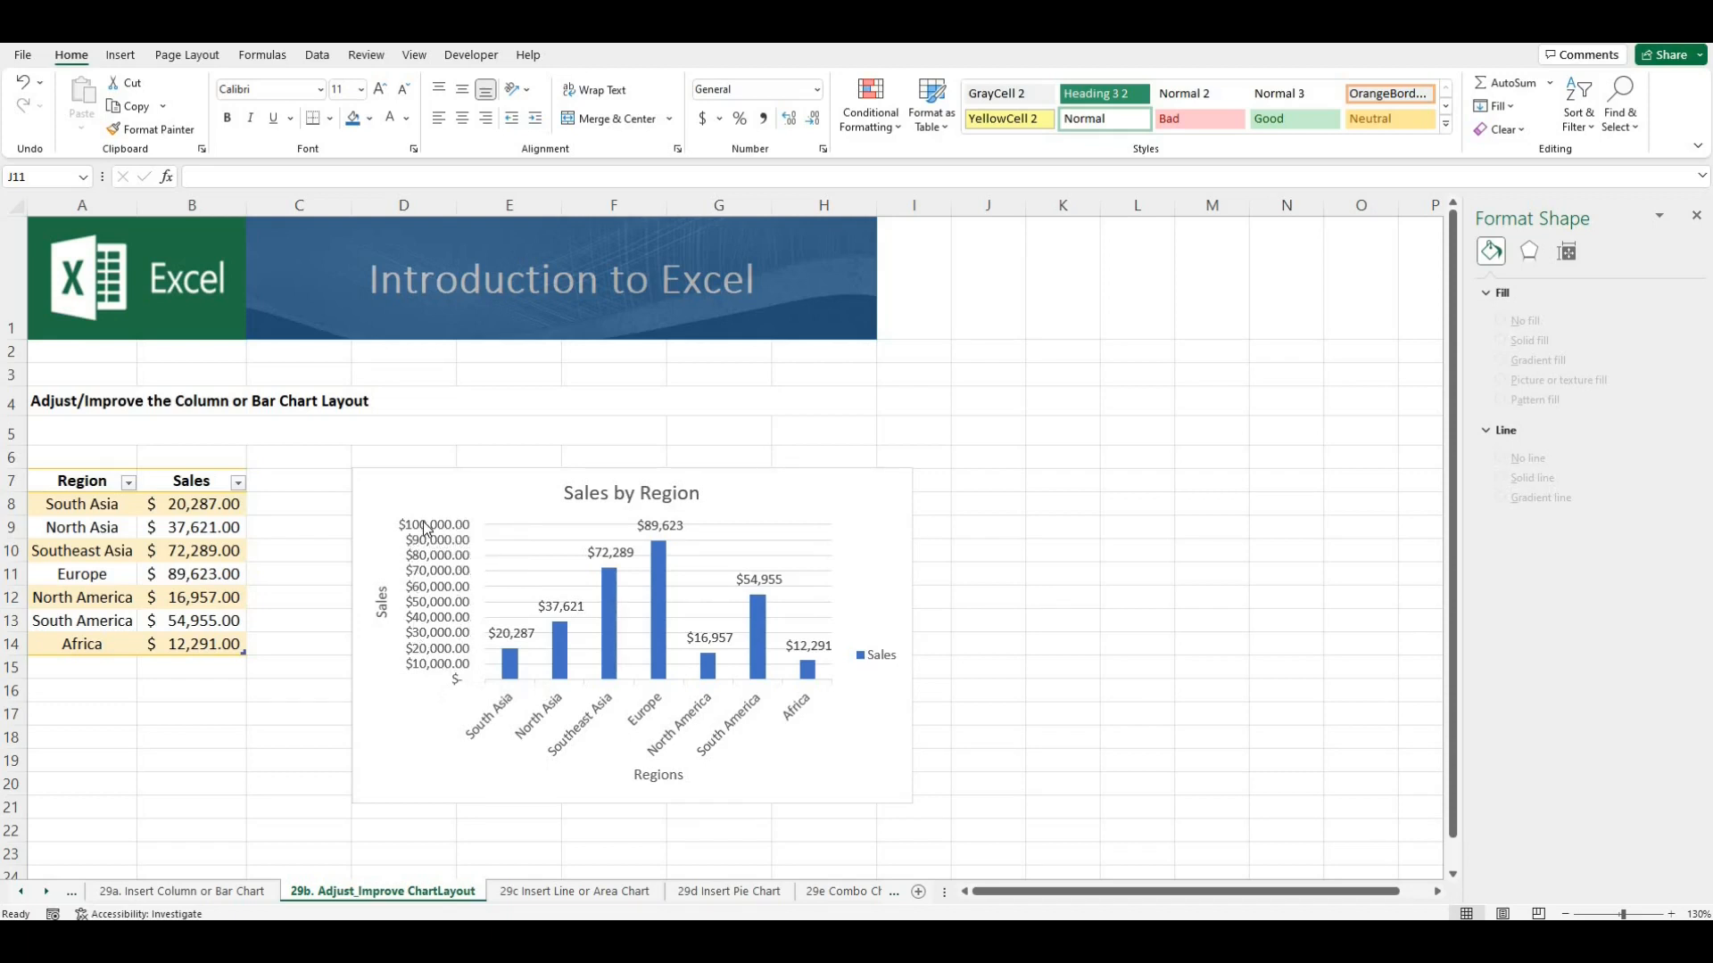
Set the major unit of the chart's vertical sales axis to 20000
click(437, 587)
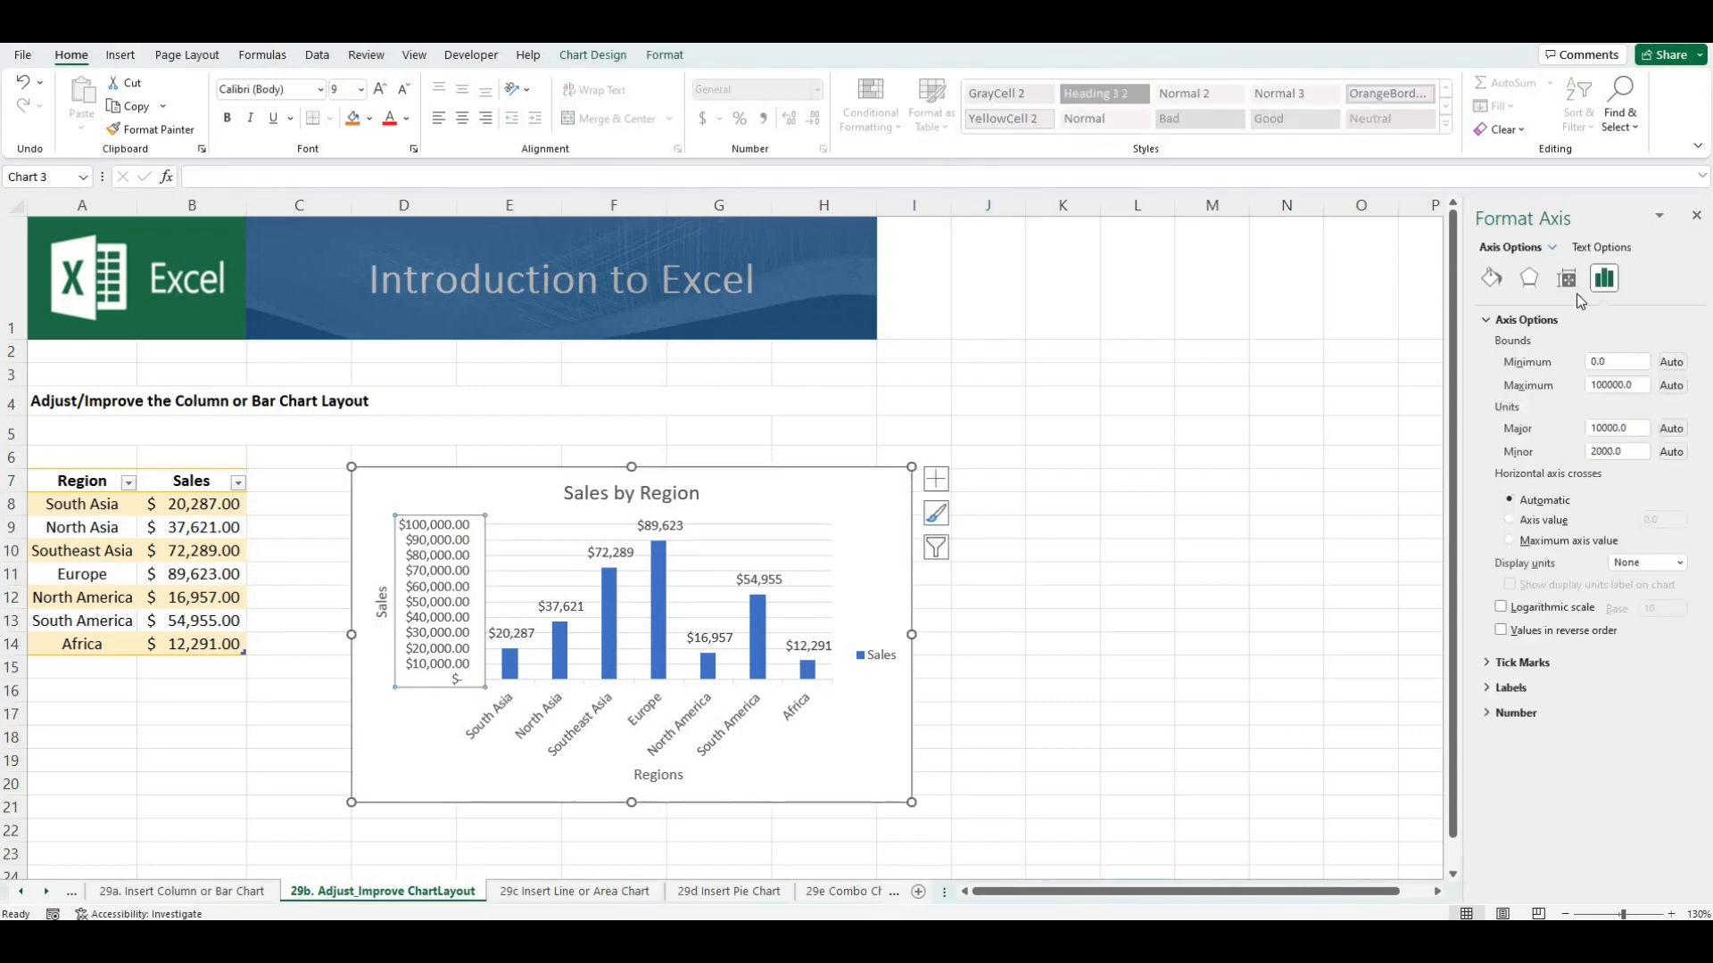
double_click(1624, 431)
text(20000)
key(Return)
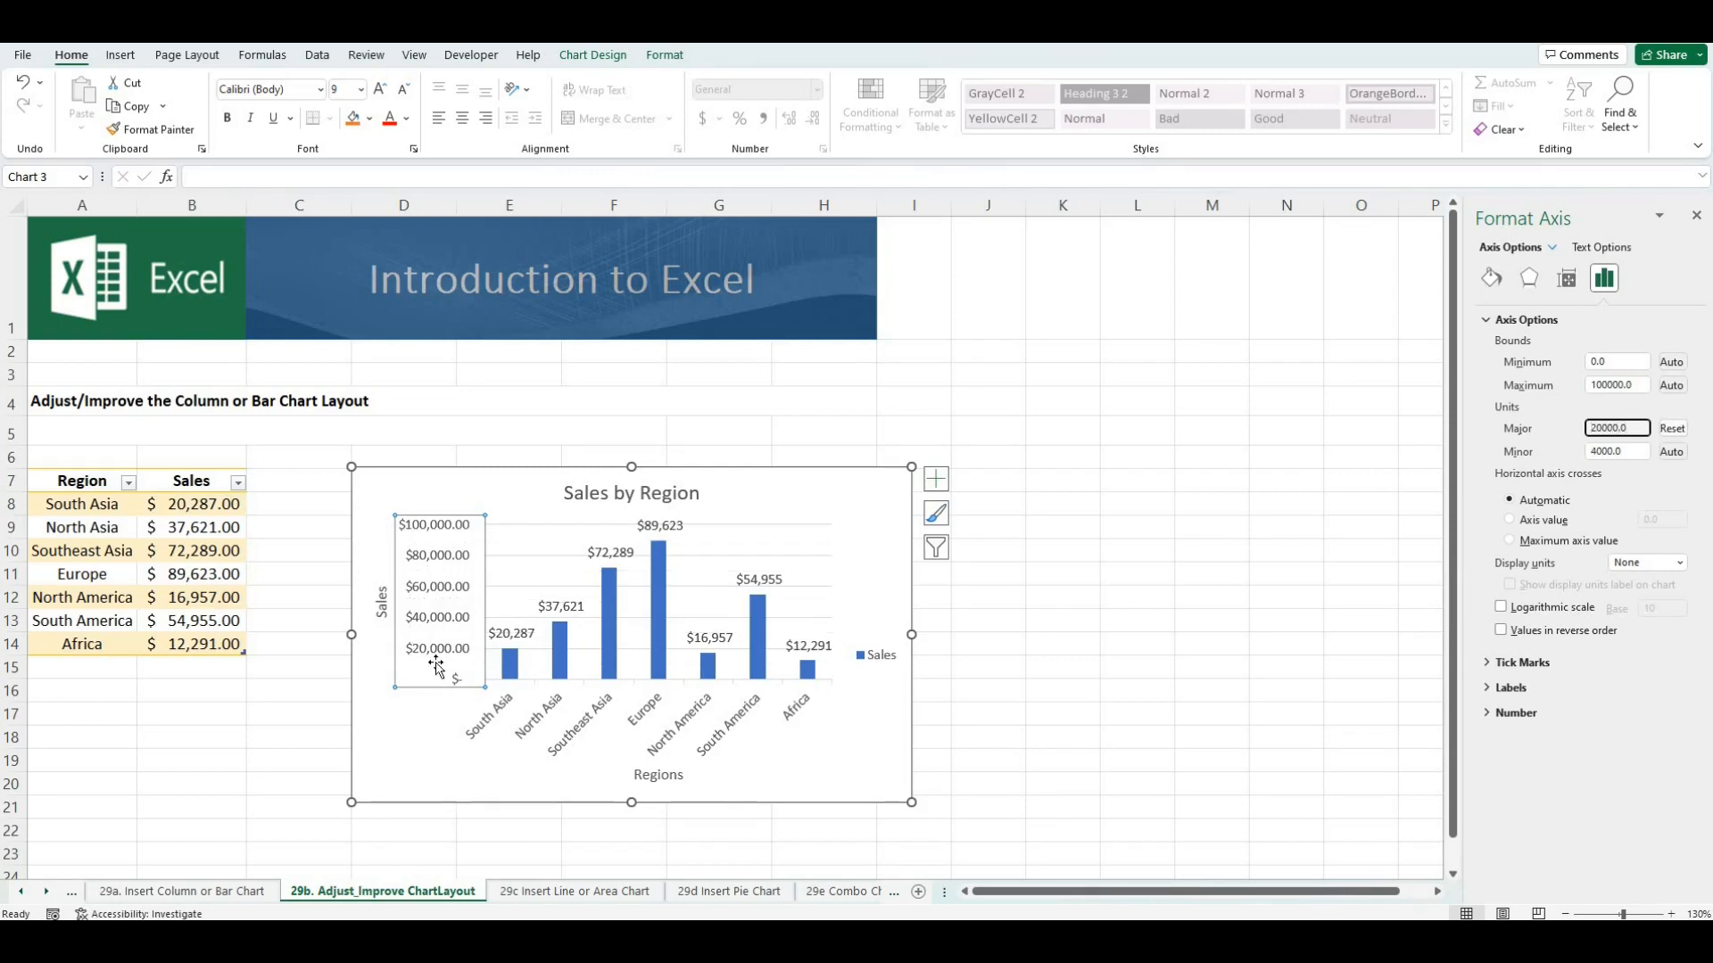
click(429, 535)
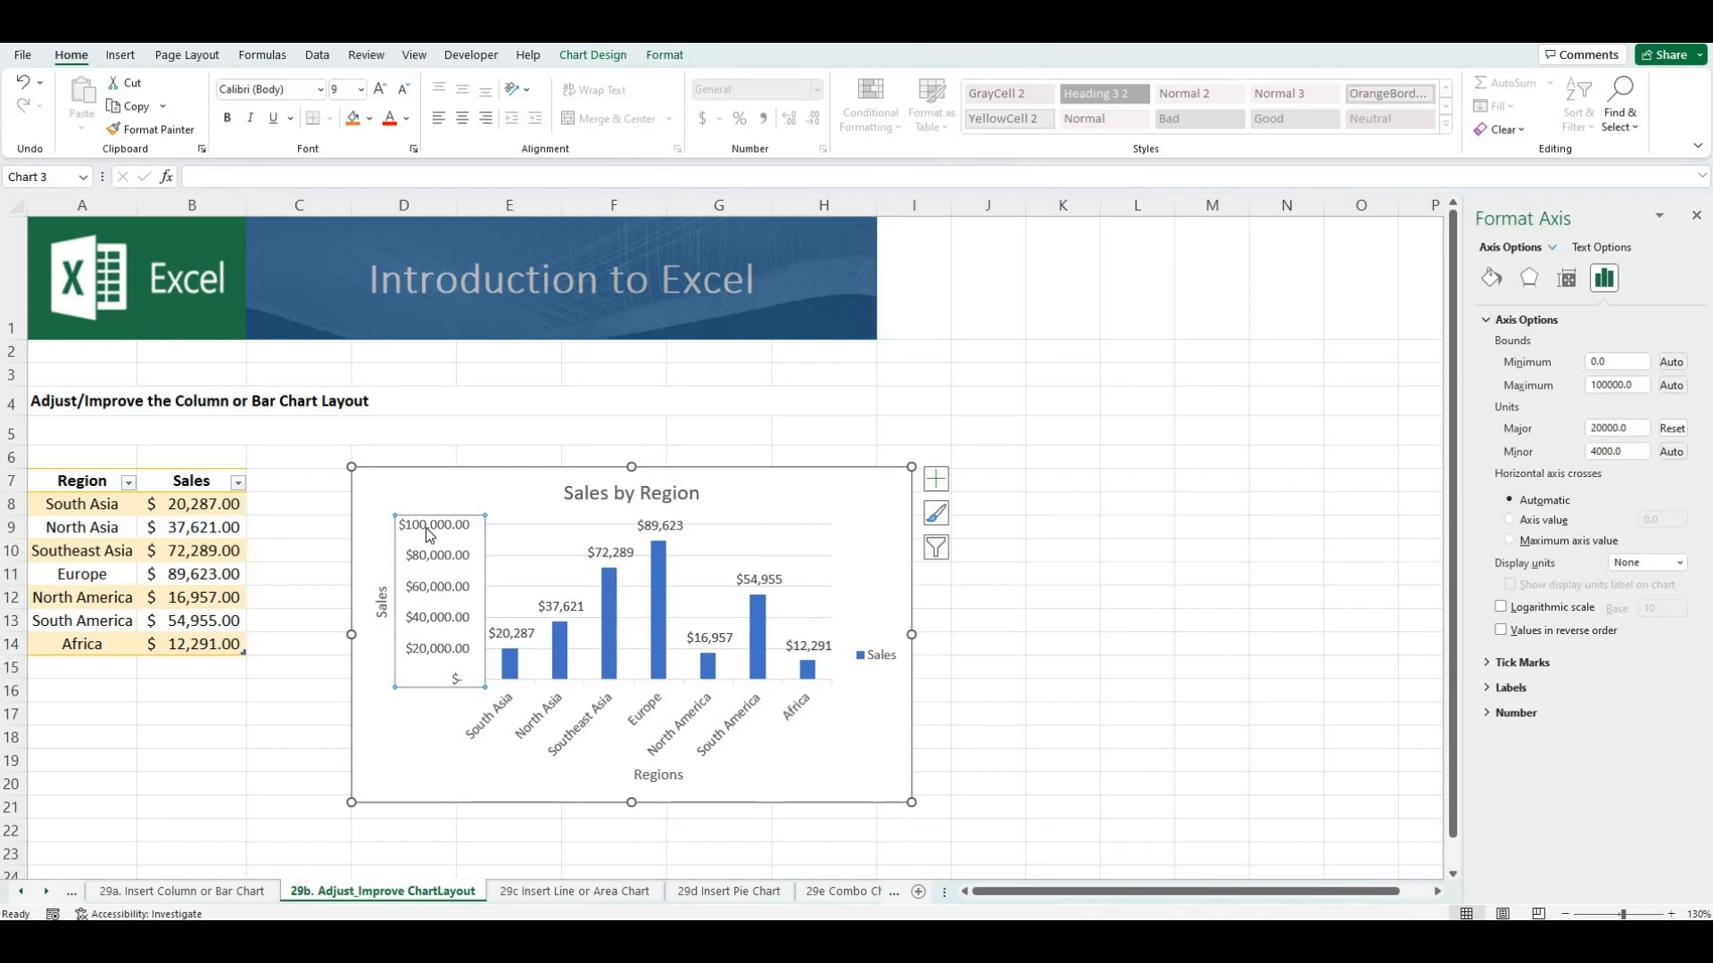
Set the font size of the vertical sales axis labels to 8
double_click(417, 528)
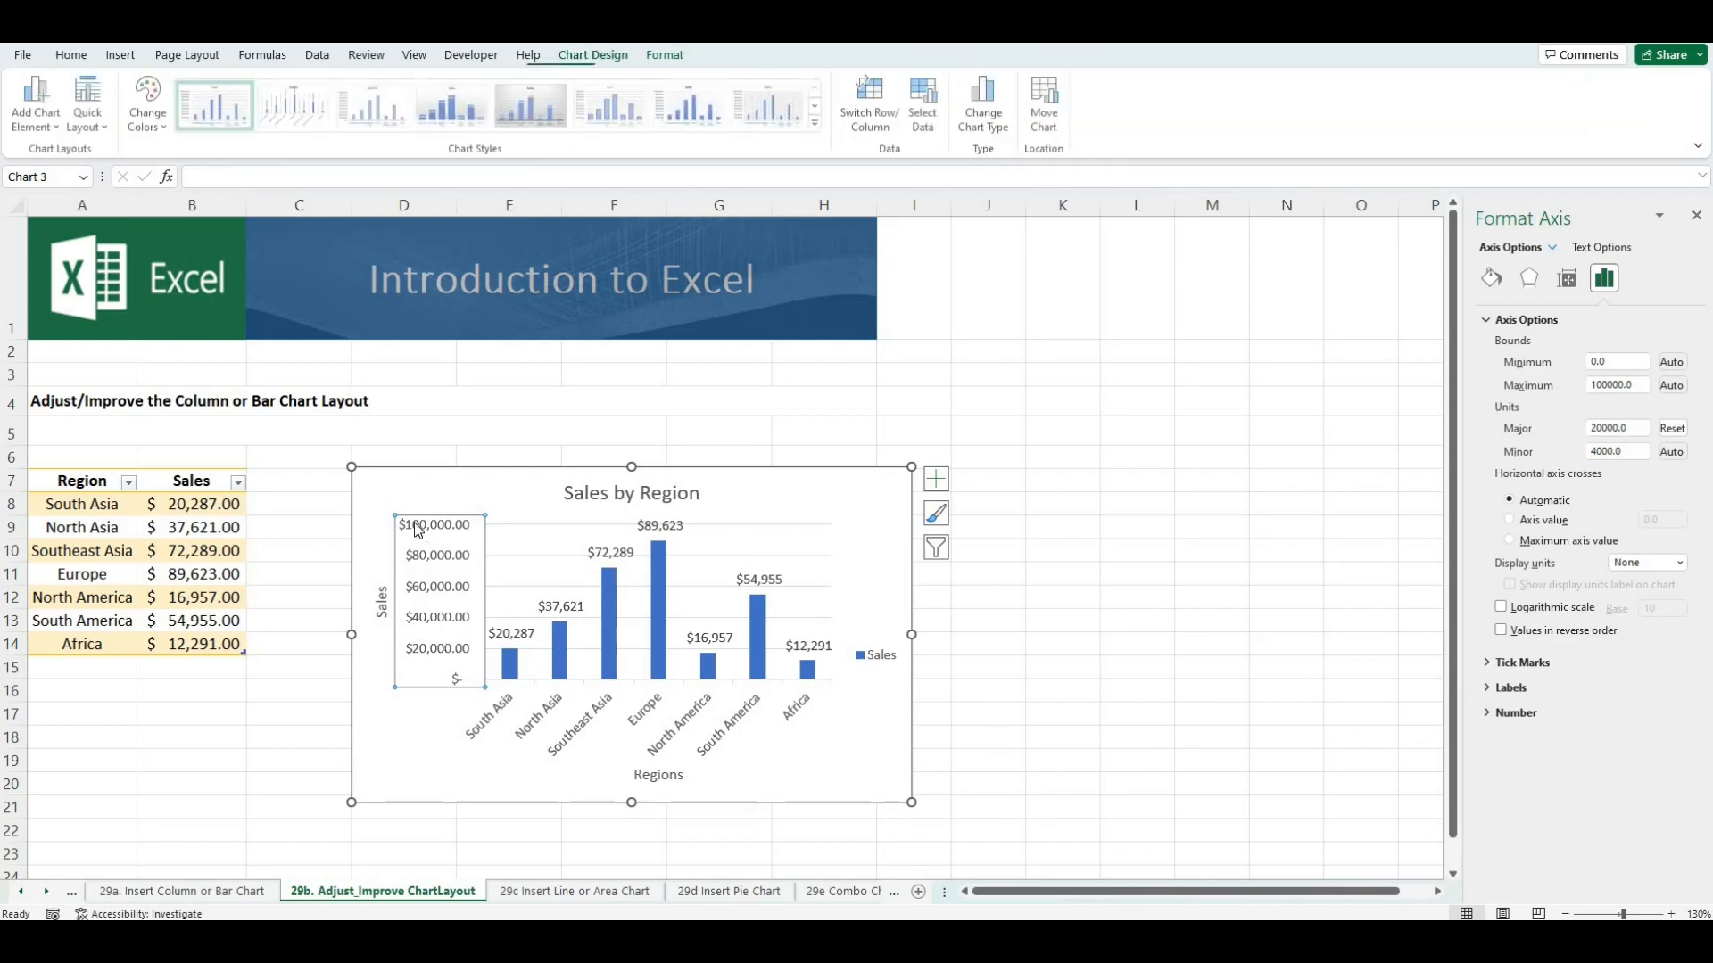
click(71, 56)
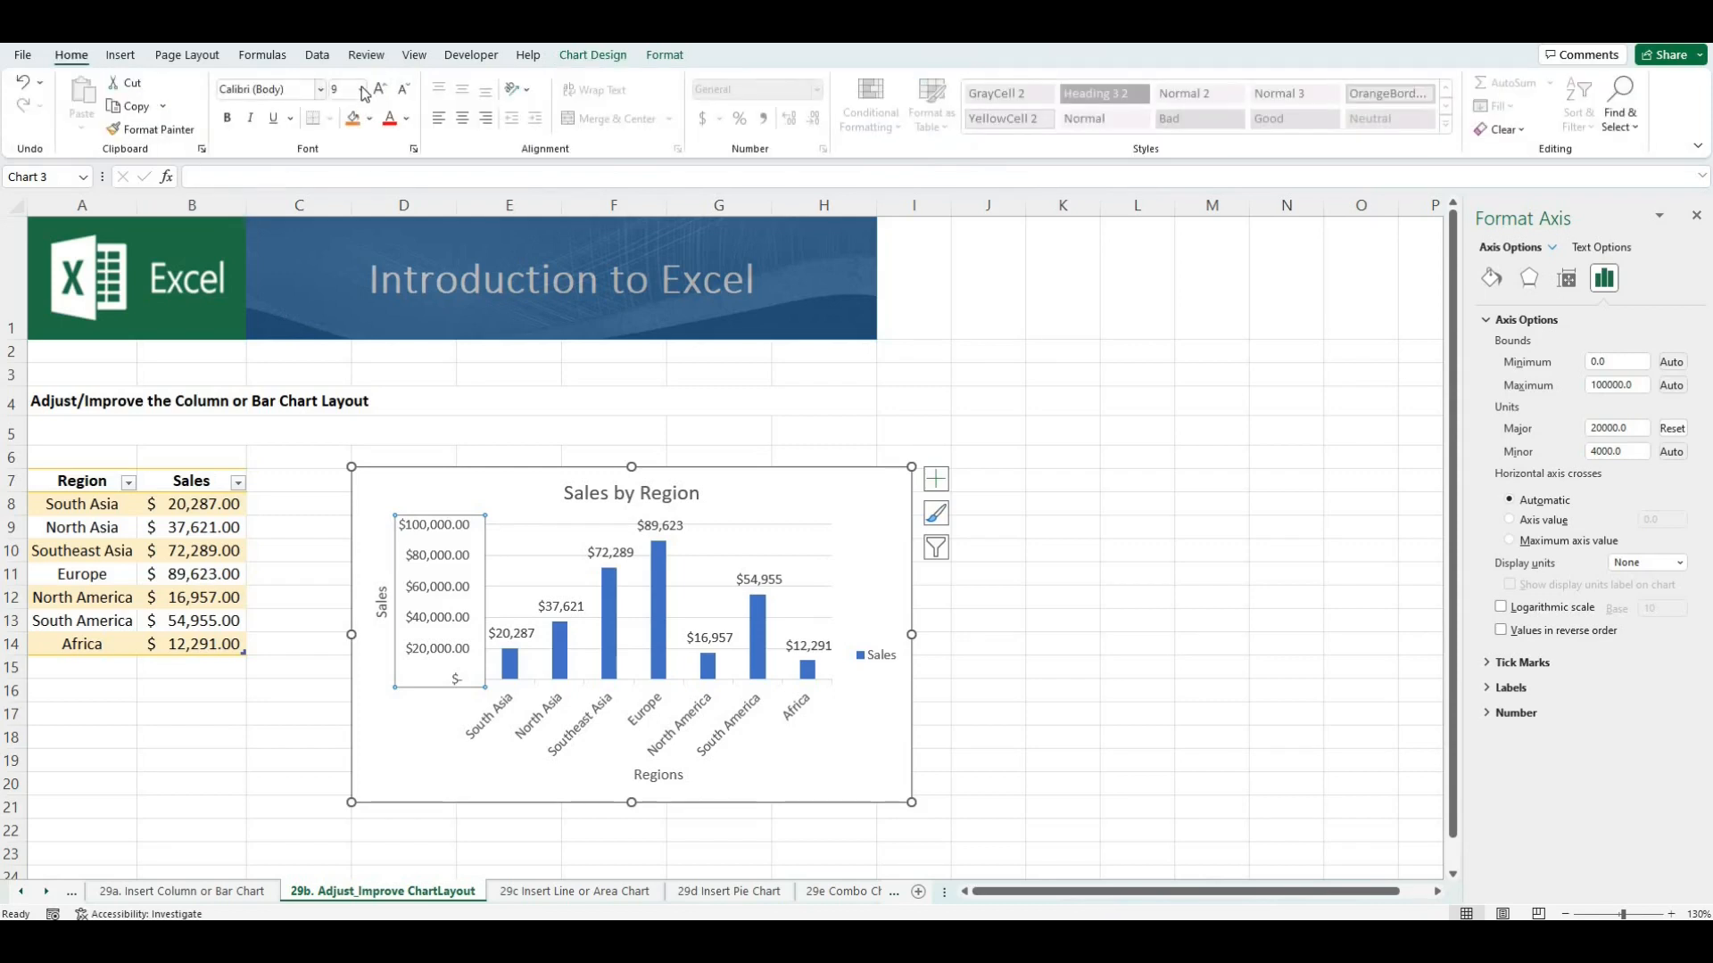
click(361, 90)
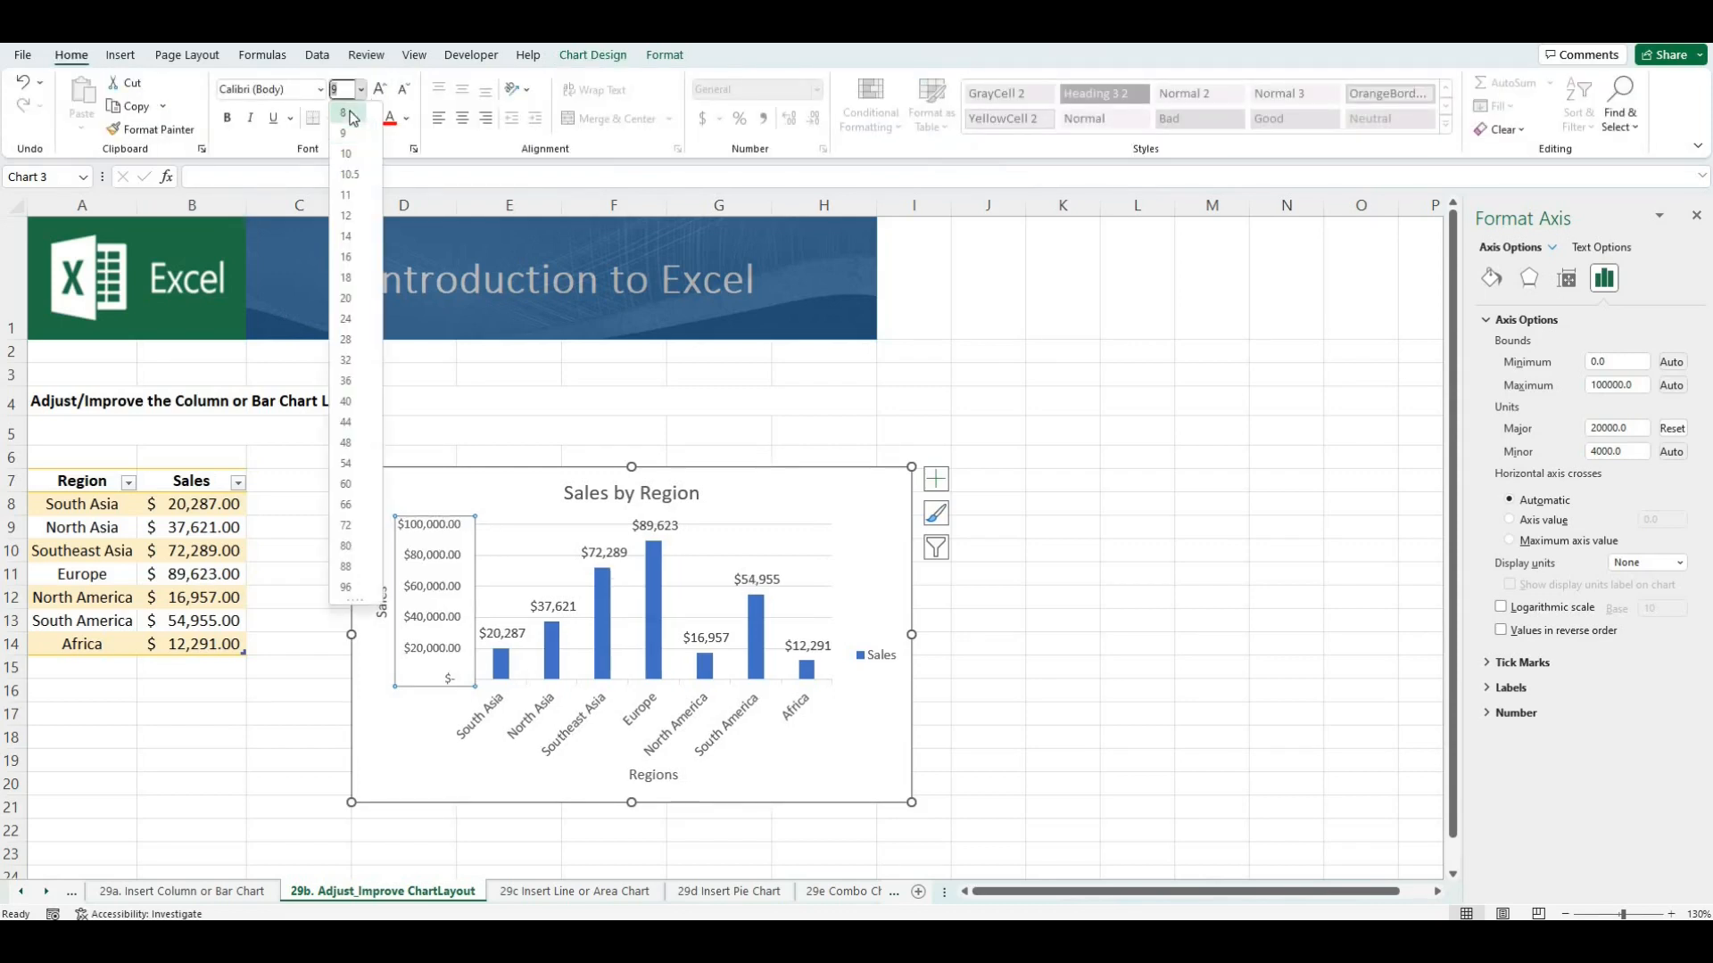
click(349, 113)
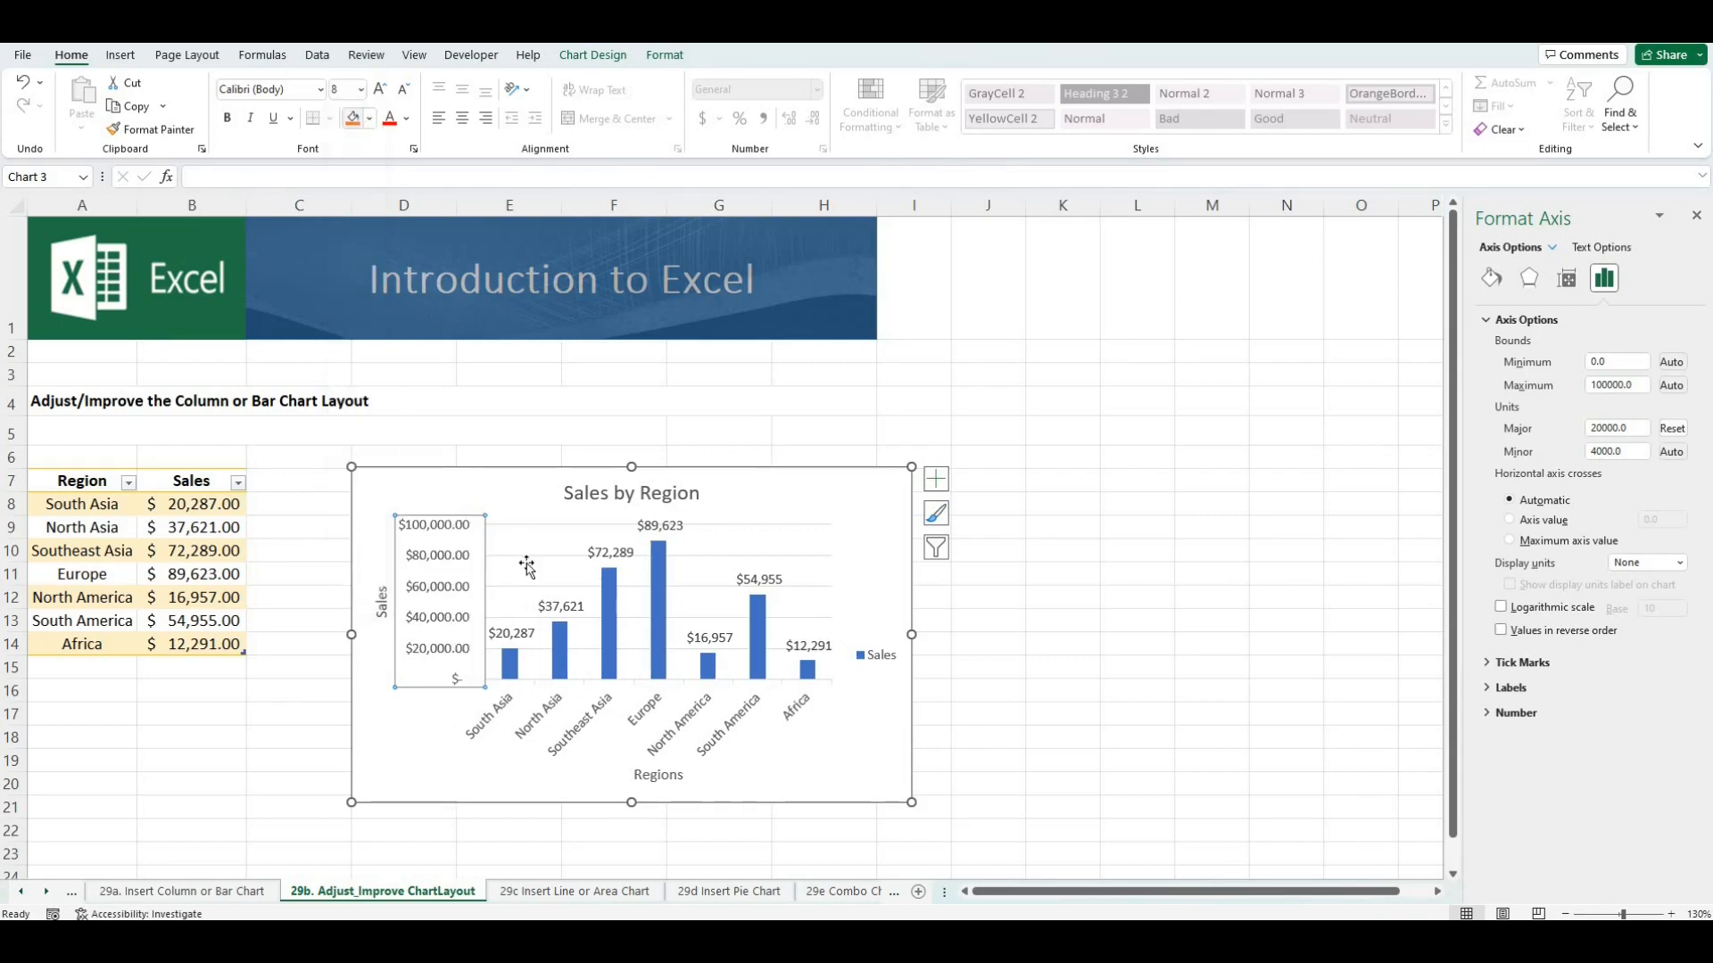
Set the horizontal region axis labels to font size 8 and reduce the data labels' font size by one step
click(496, 713)
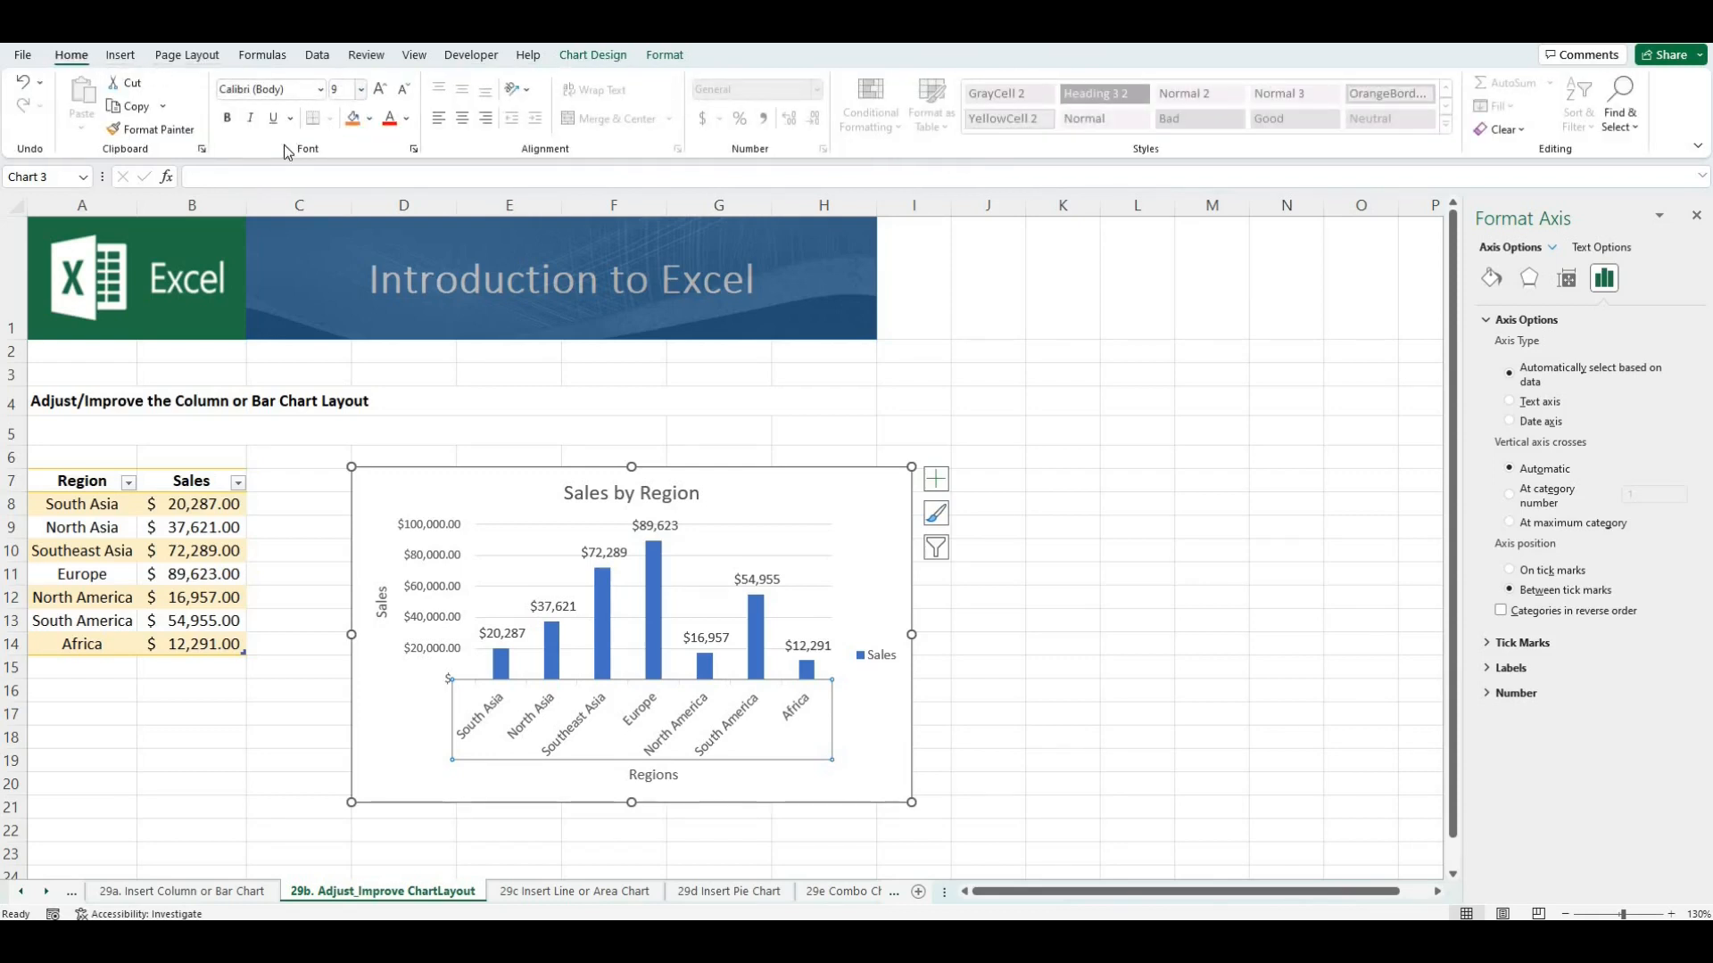
click(359, 87)
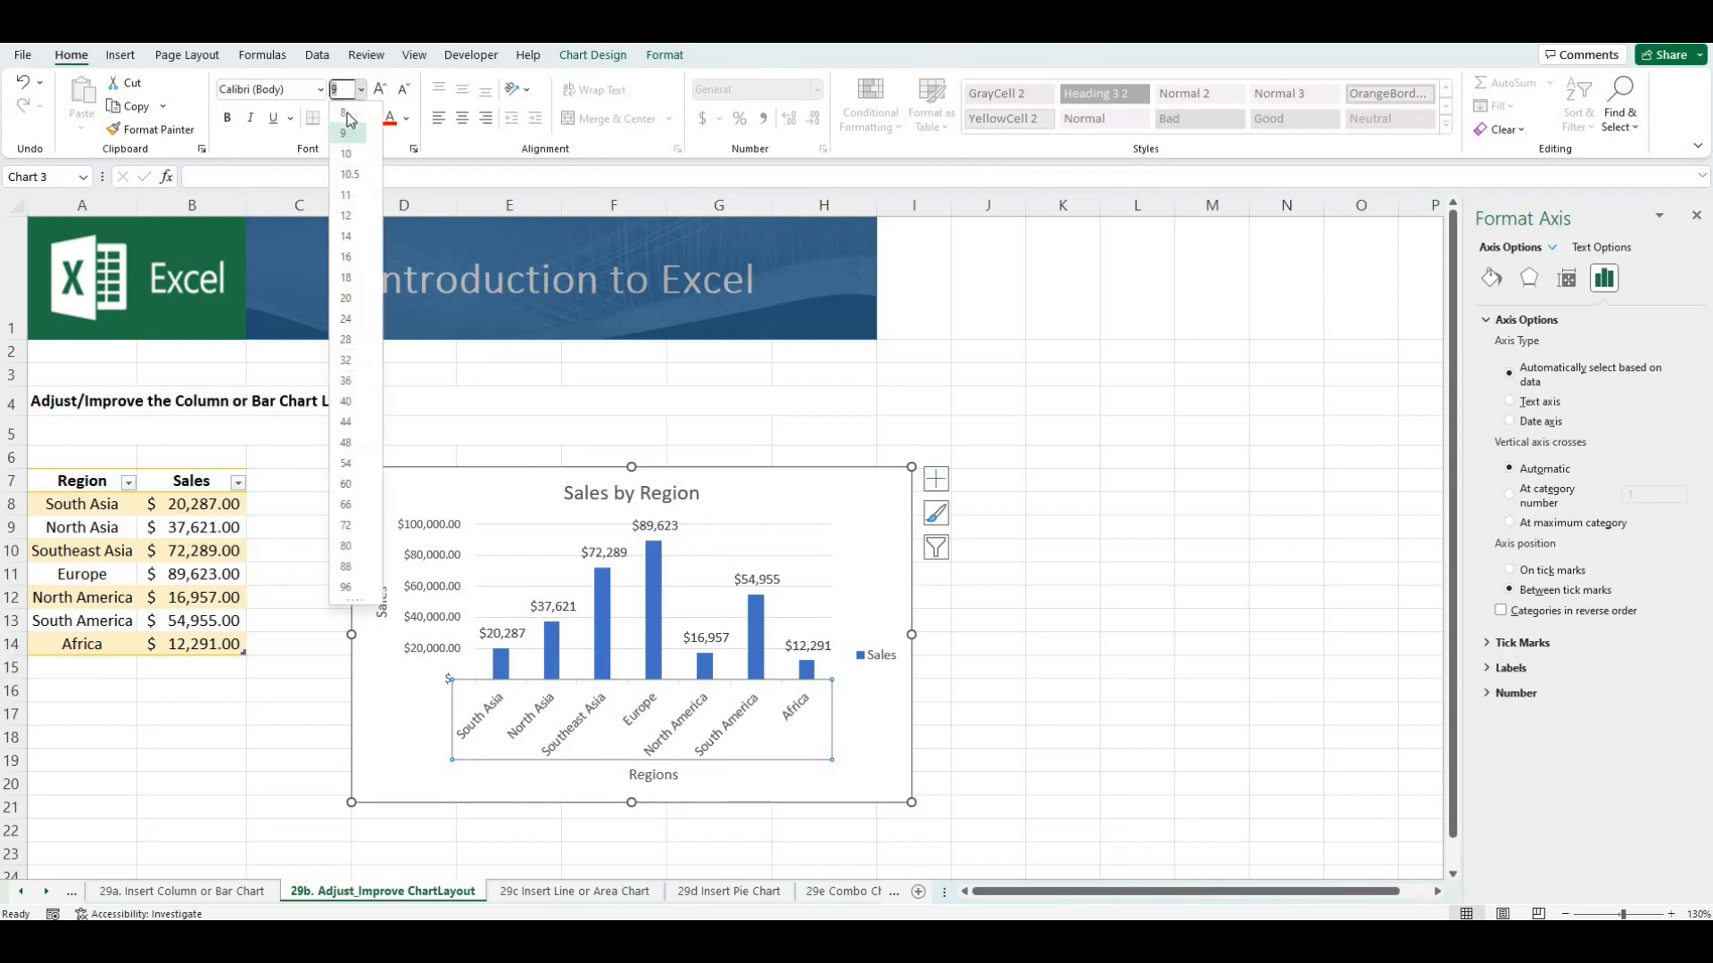
click(346, 114)
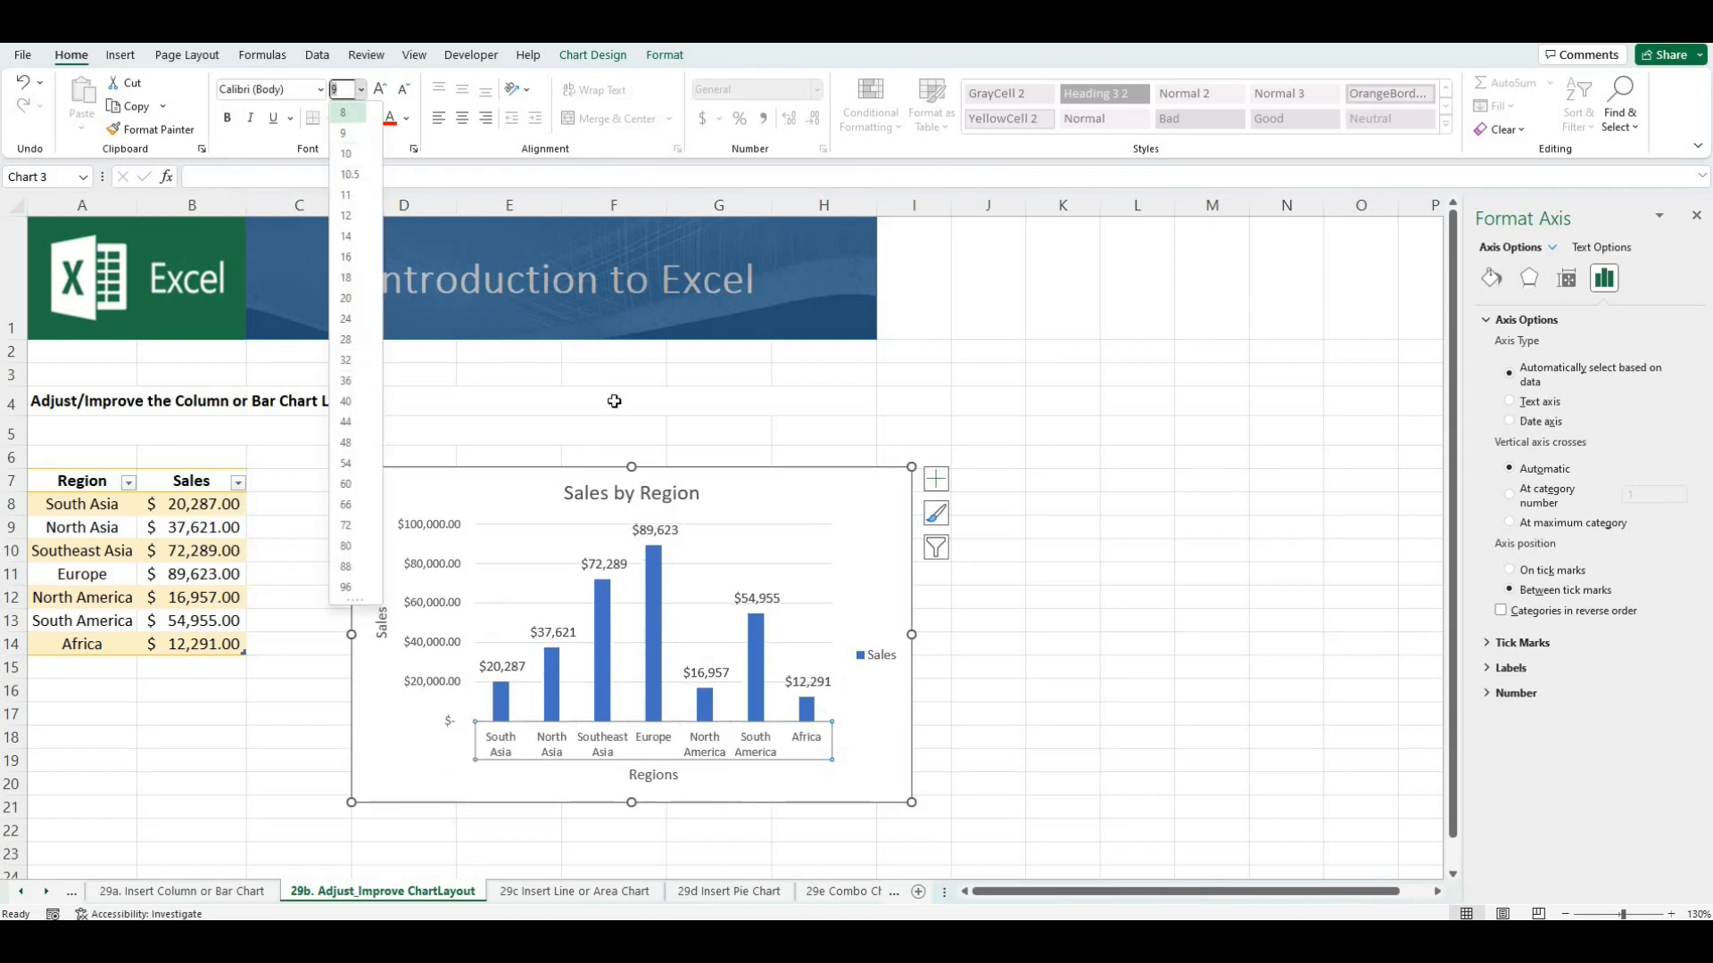
click(647, 533)
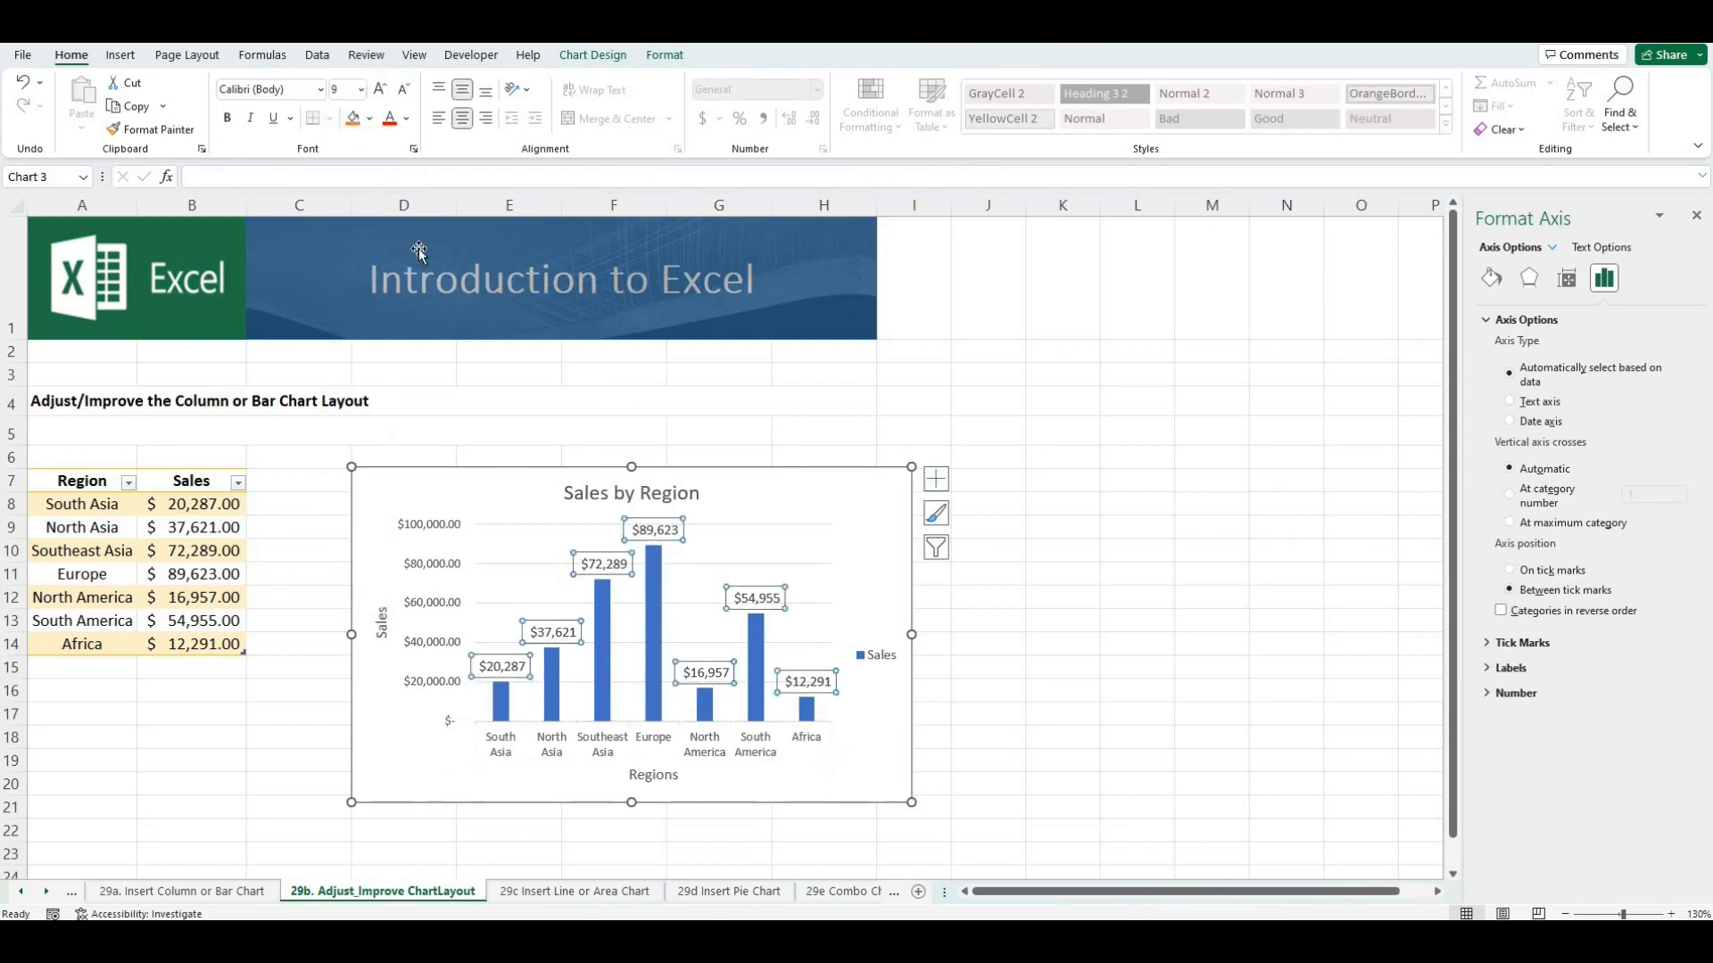
click(404, 91)
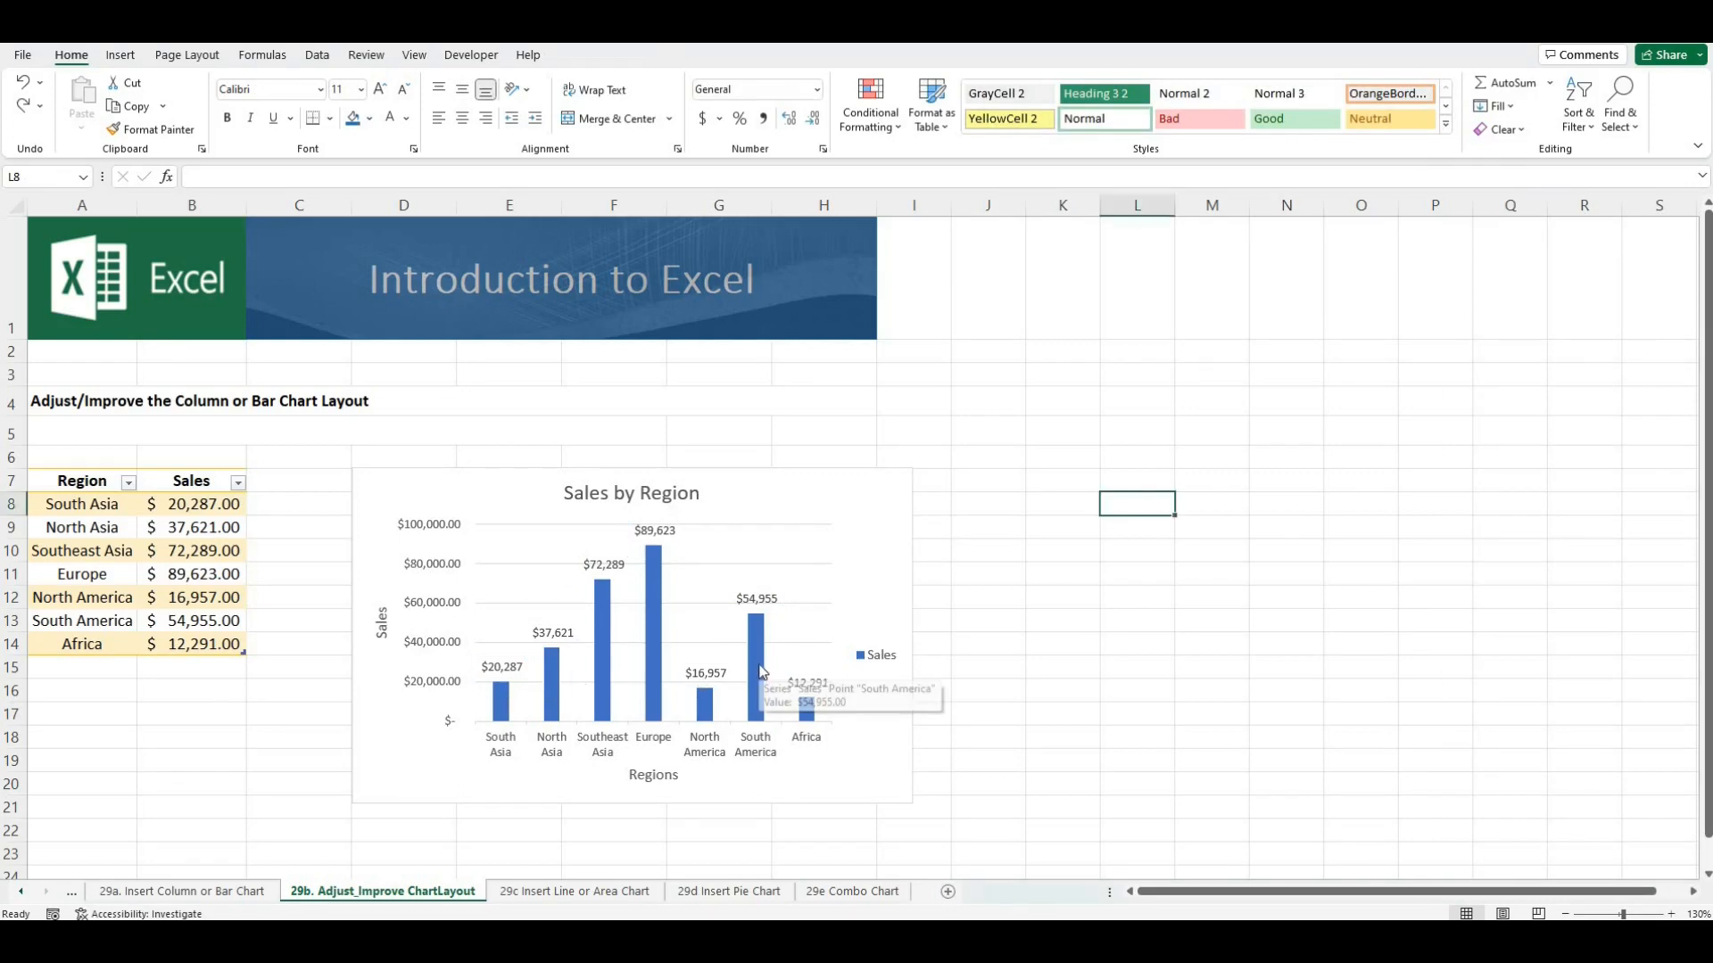
Fill the Sales columns in the chart with the orange theme colour
click(764, 683)
click(810, 711)
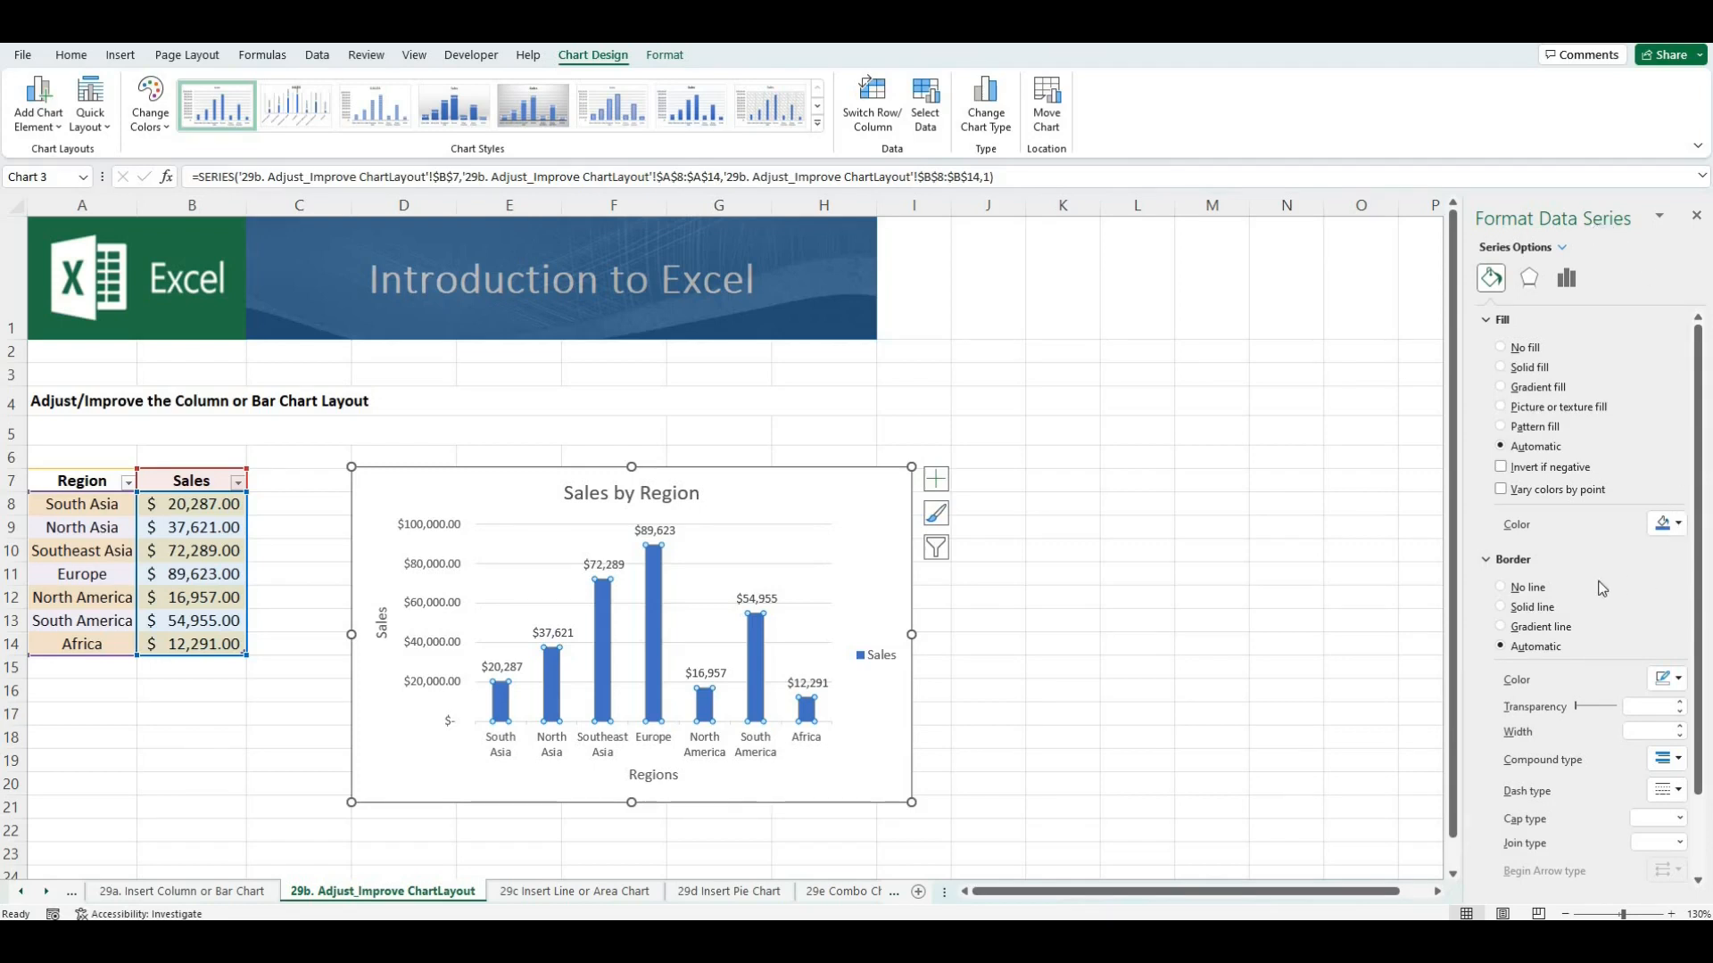
click(1670, 524)
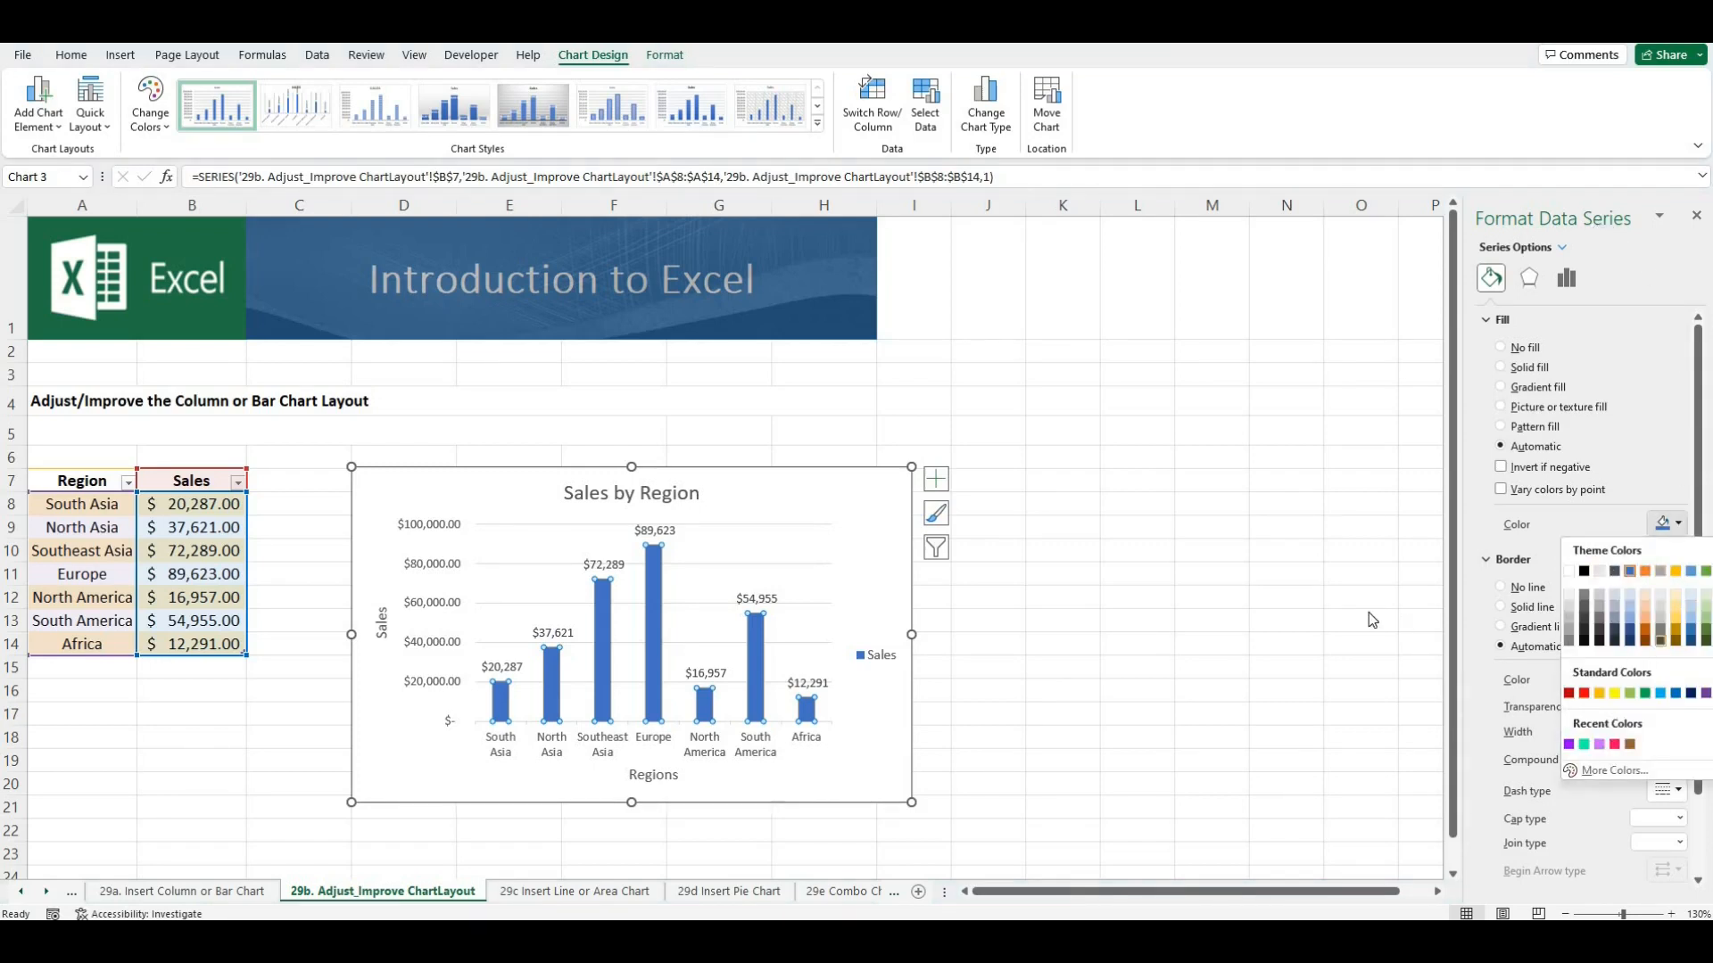
click(836, 155)
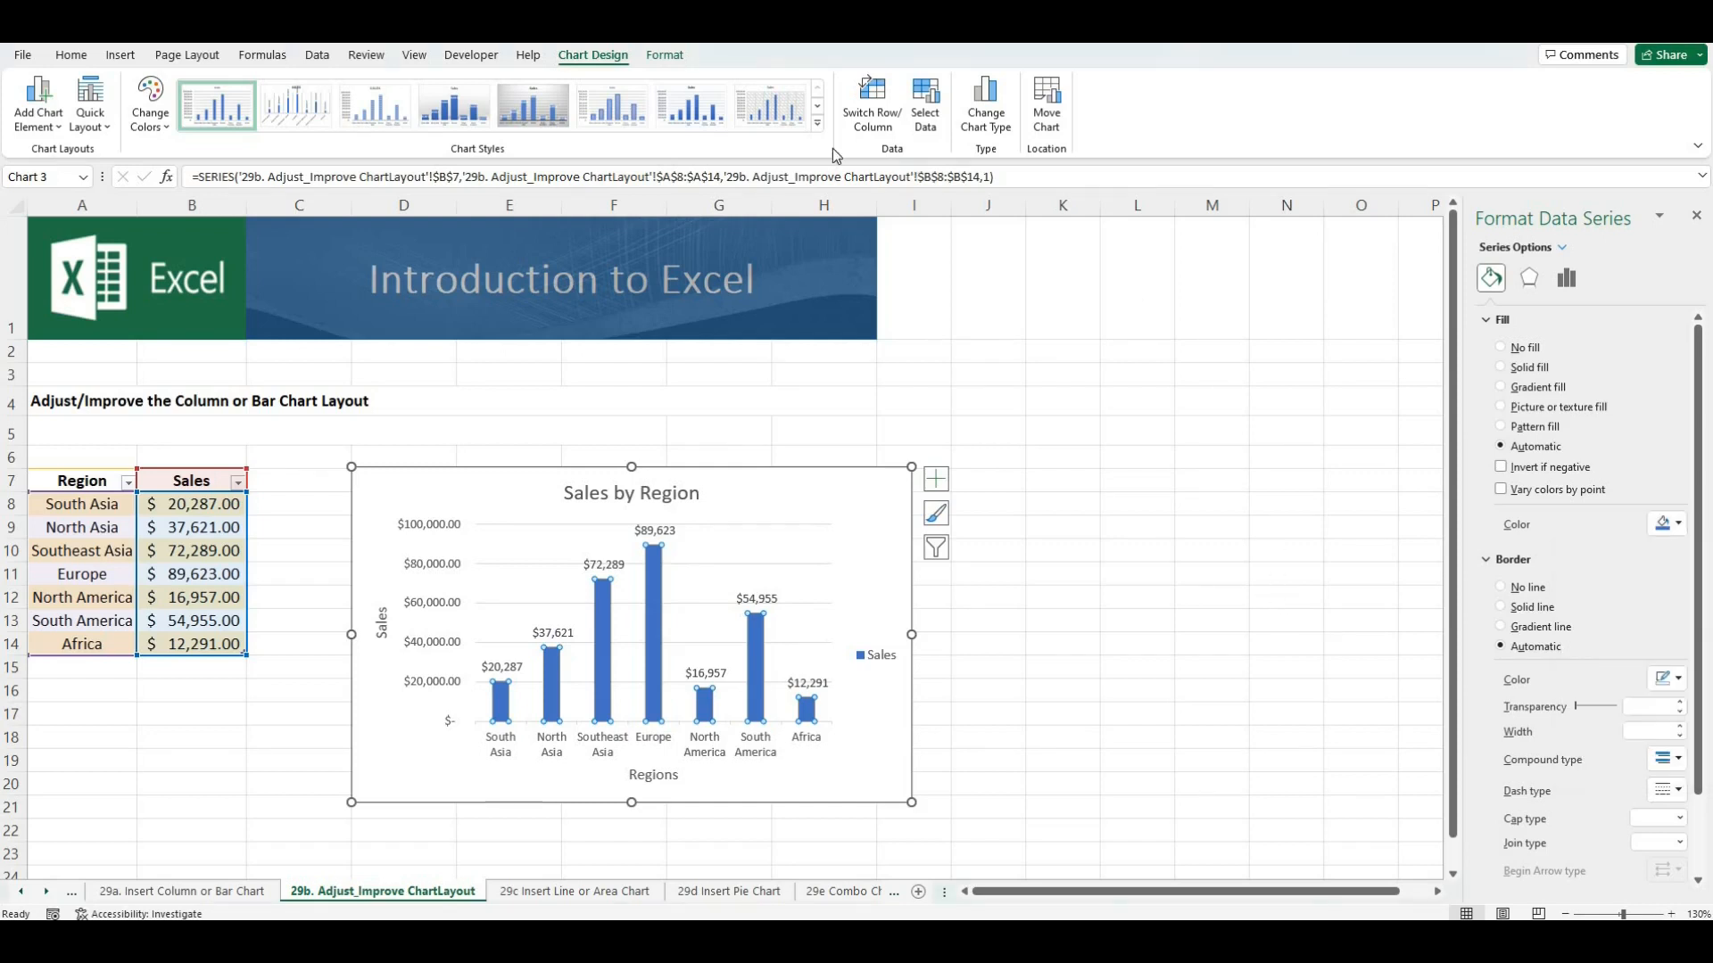
click(669, 61)
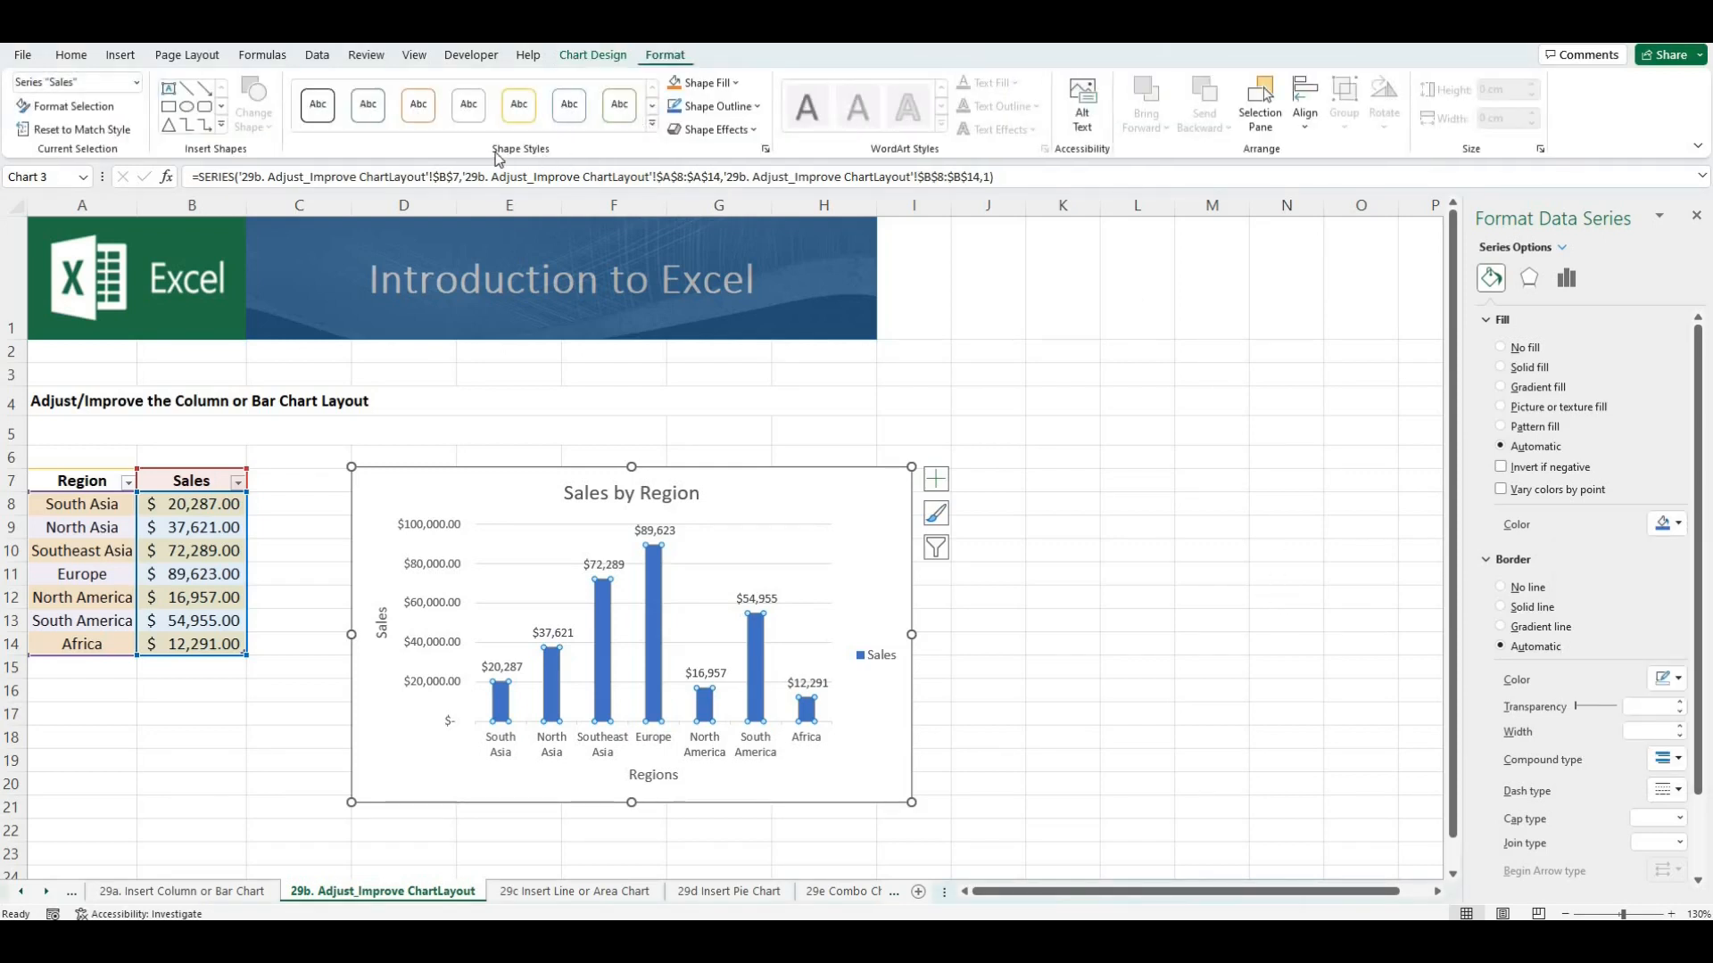
click(737, 84)
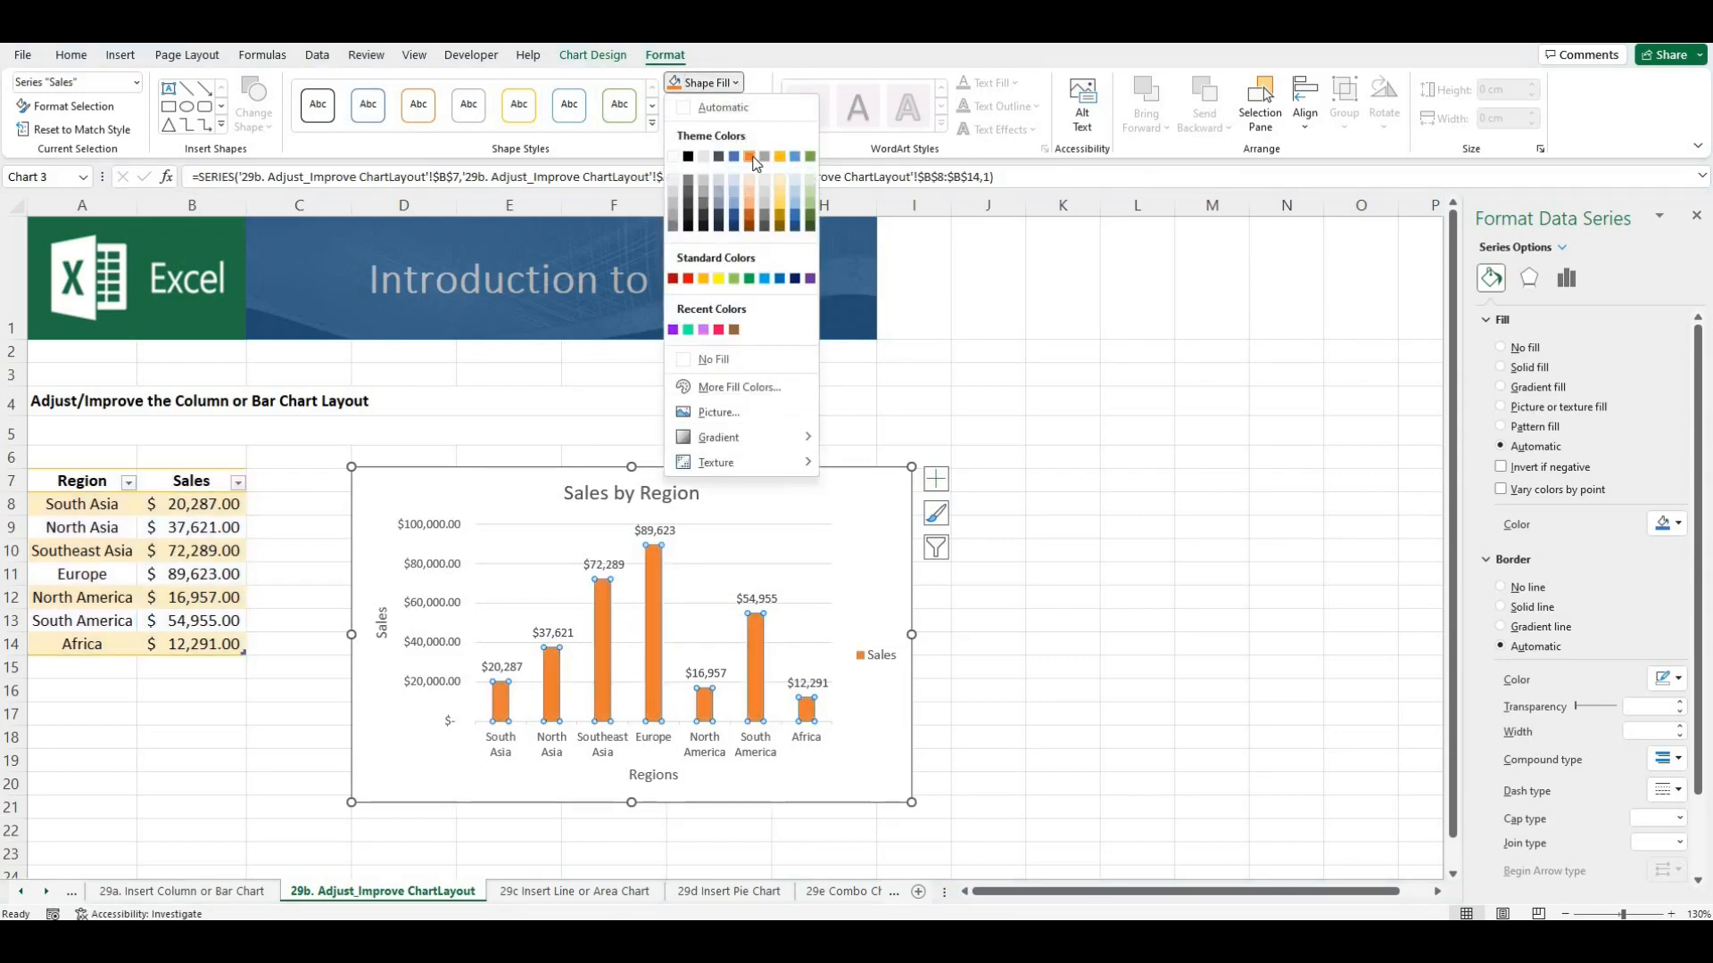
click(753, 158)
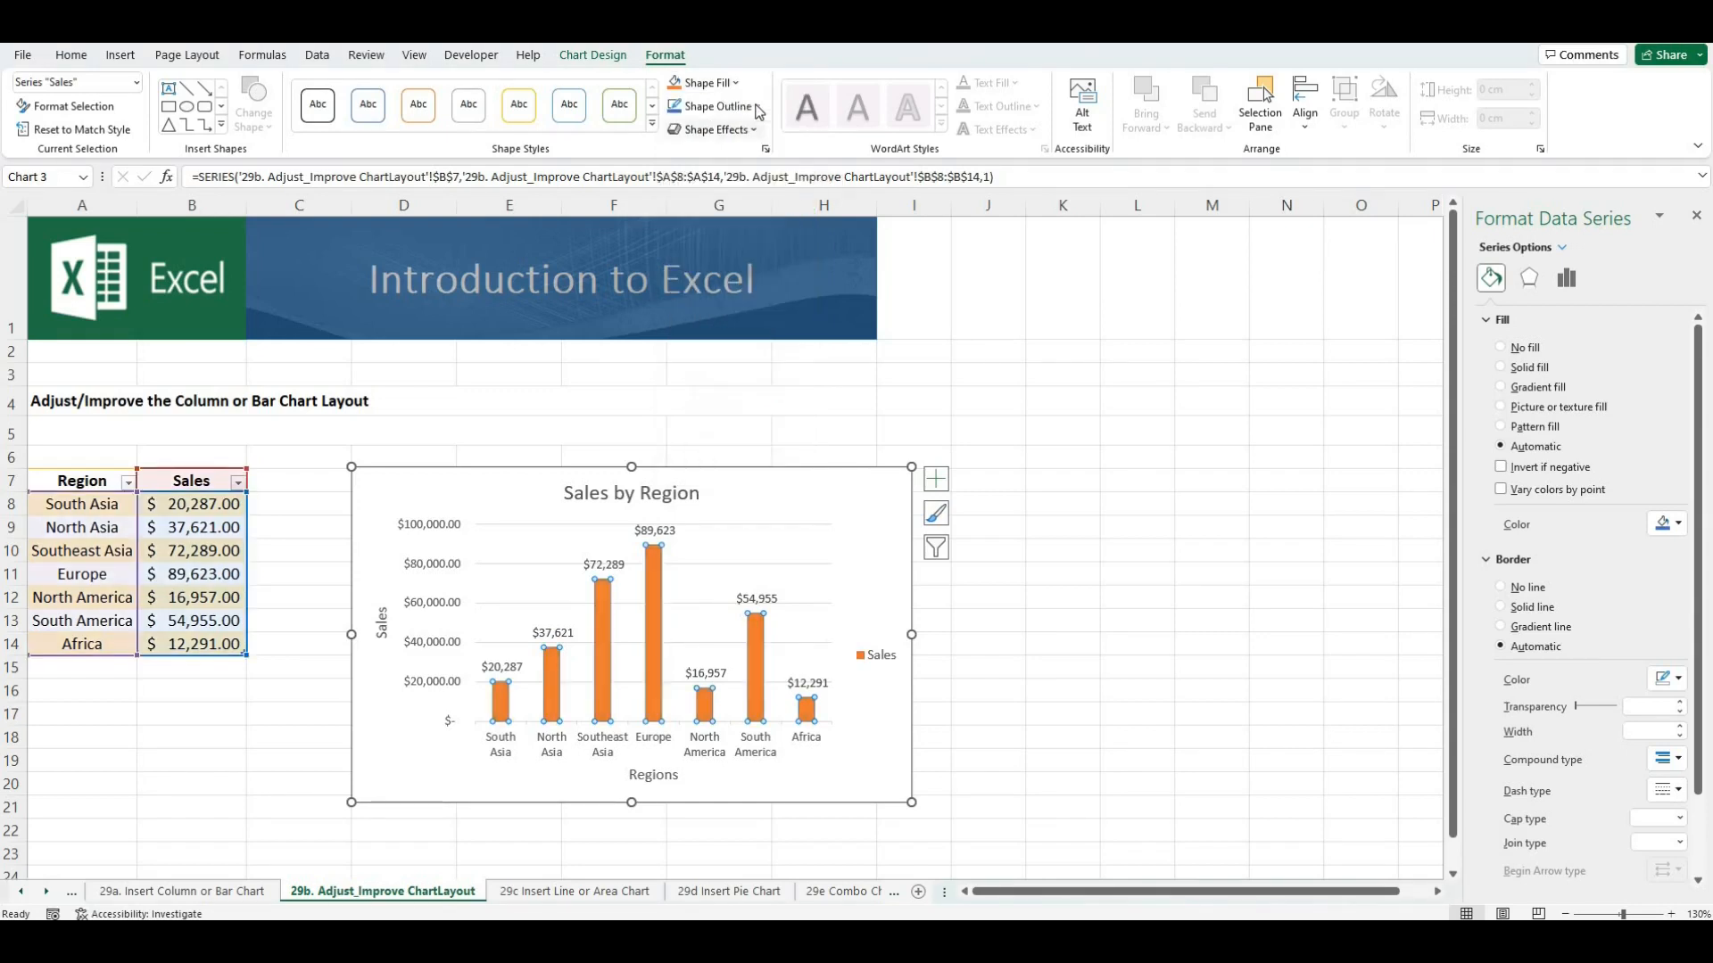
Browse the shape outline and shape effects options for the Sales columns, including dashes and glow, and deselect the chart
click(758, 107)
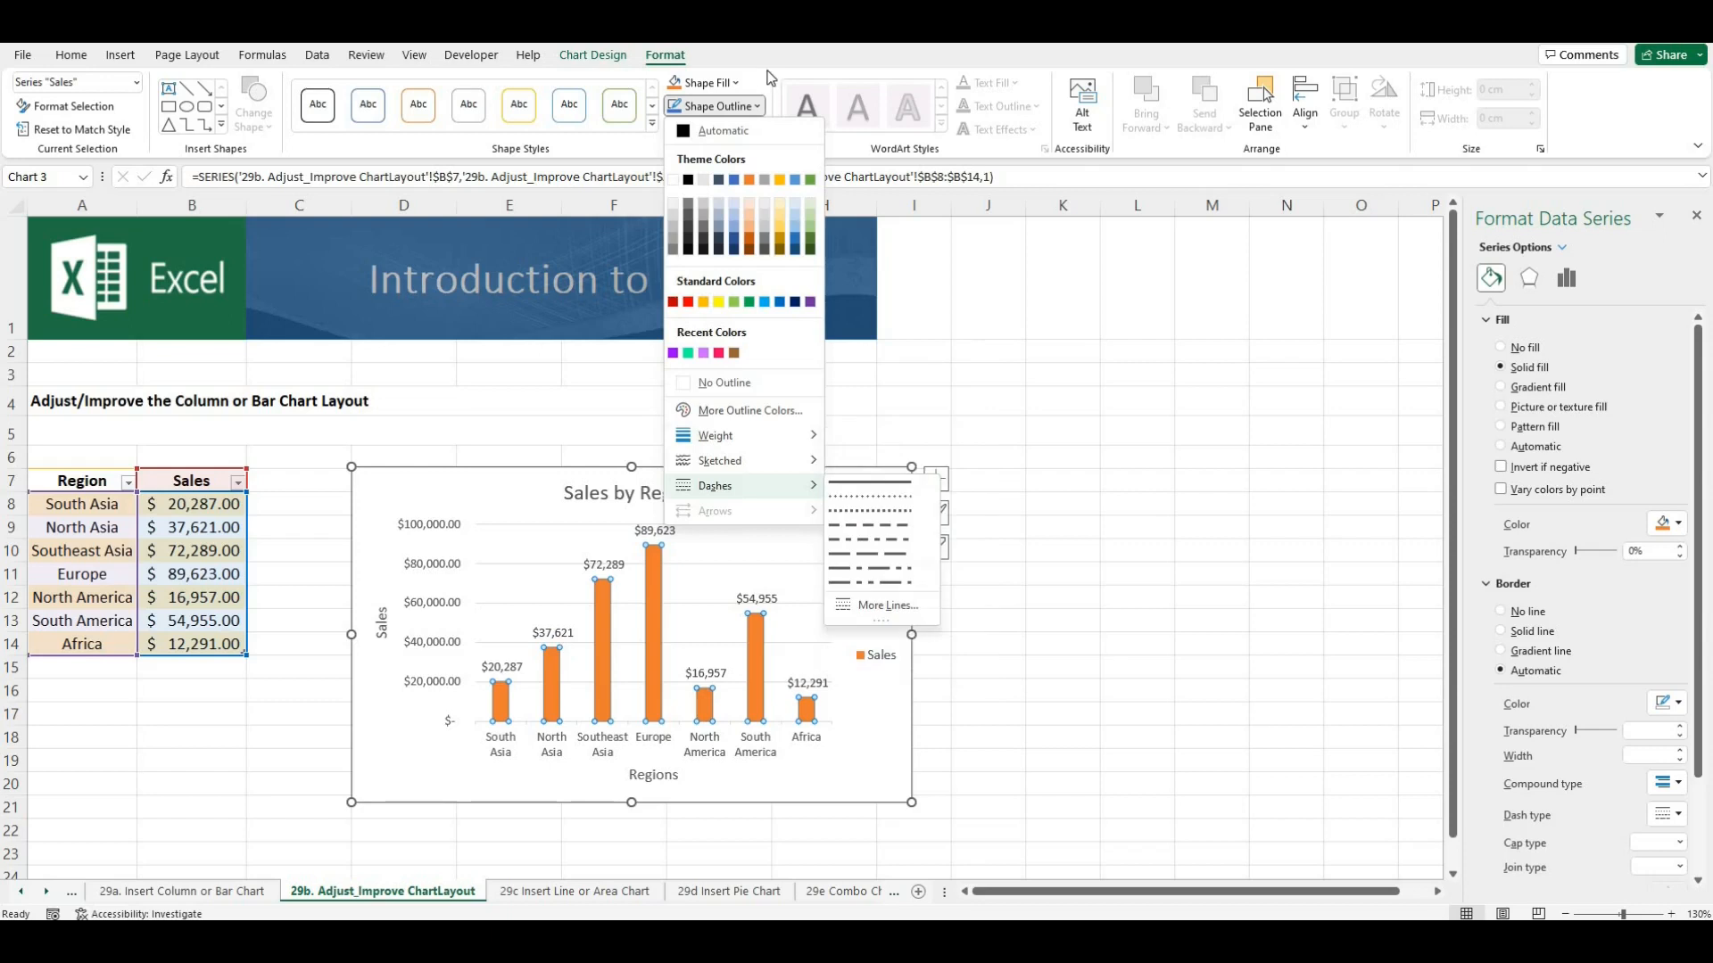
click(761, 136)
click(760, 134)
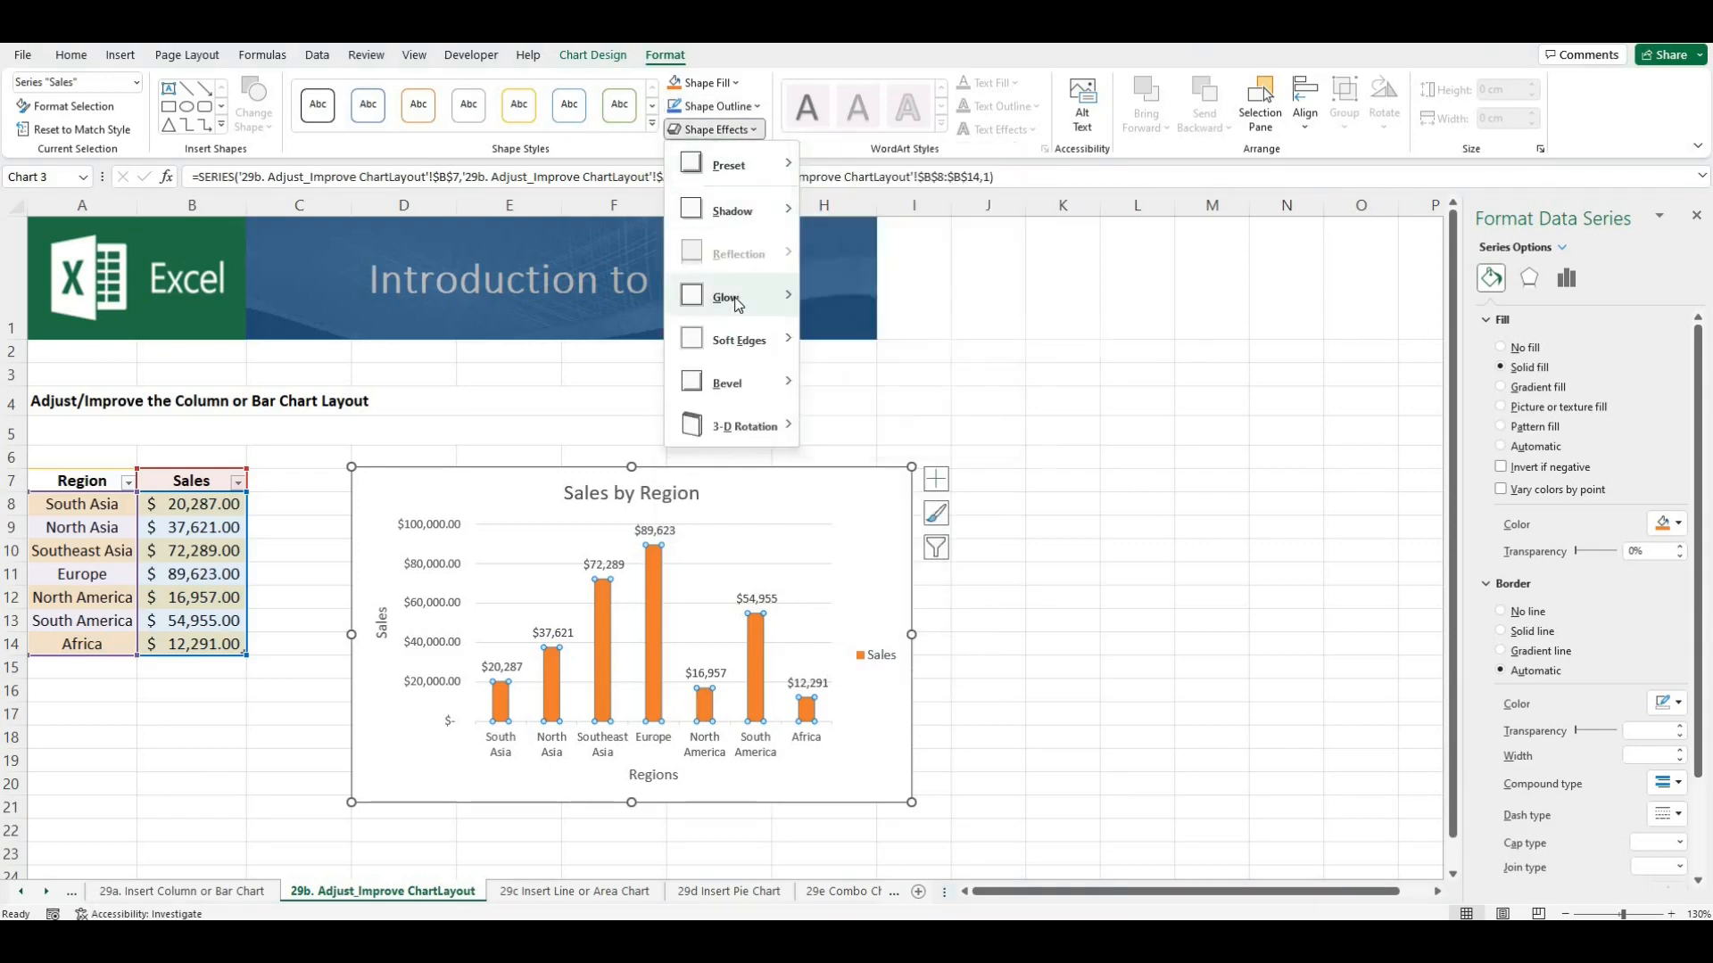
mouse_move(739, 305)
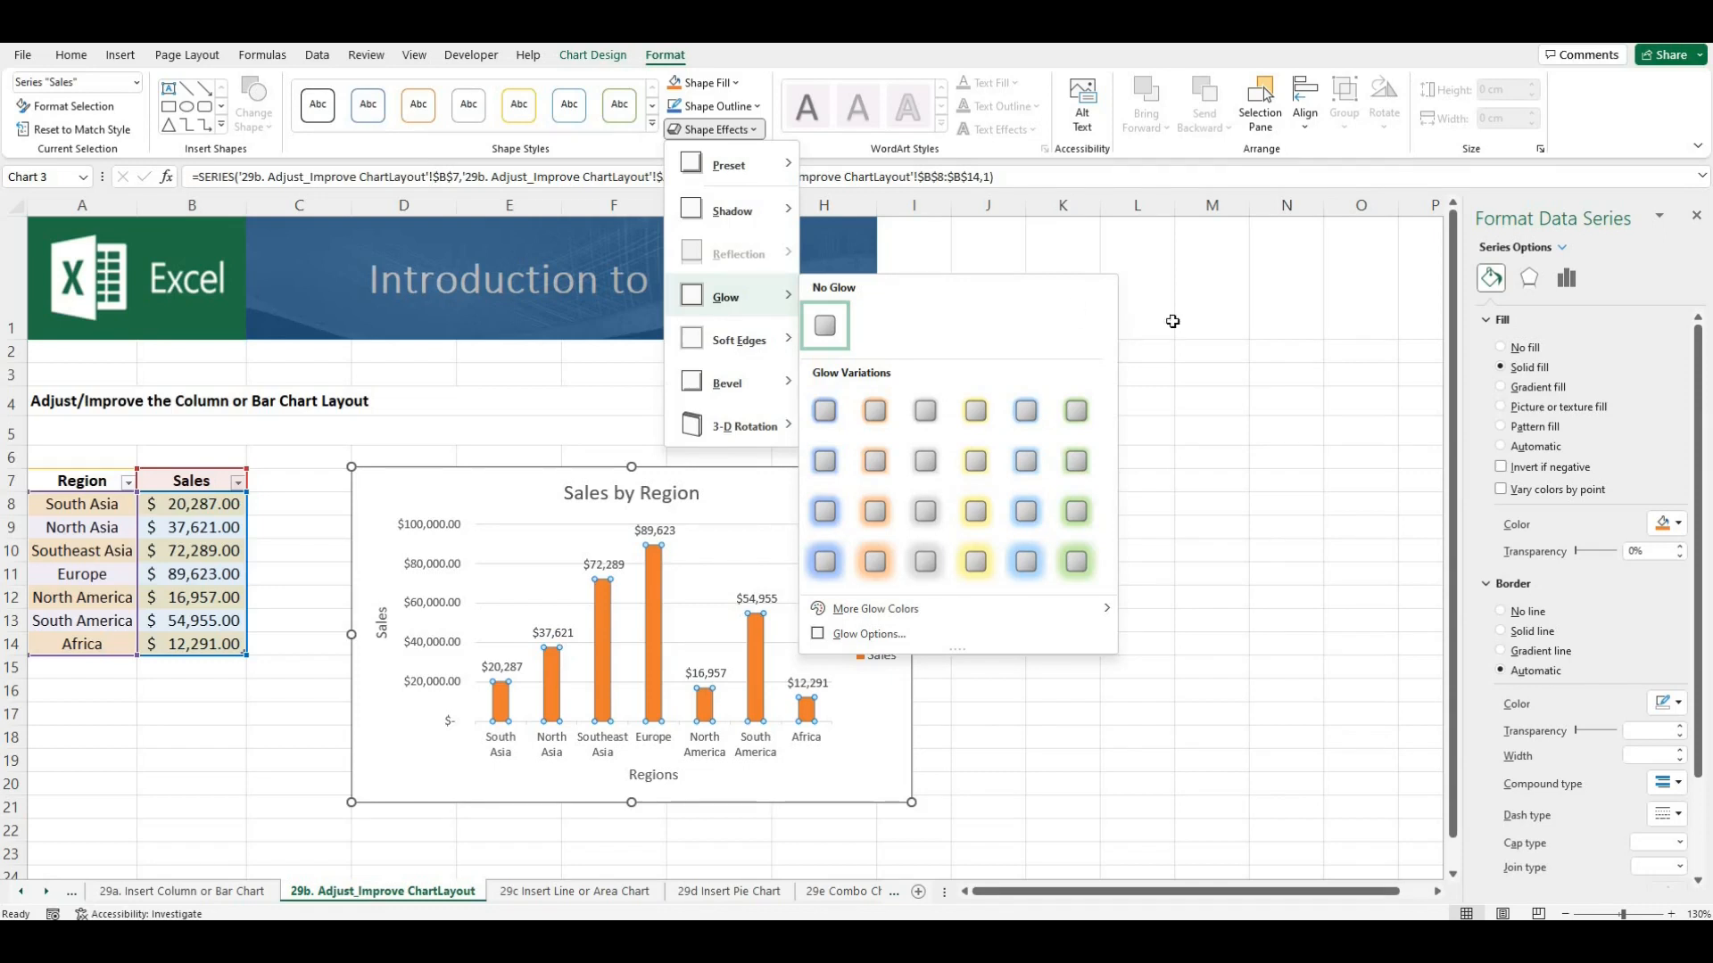
click(647, 29)
click(1030, 557)
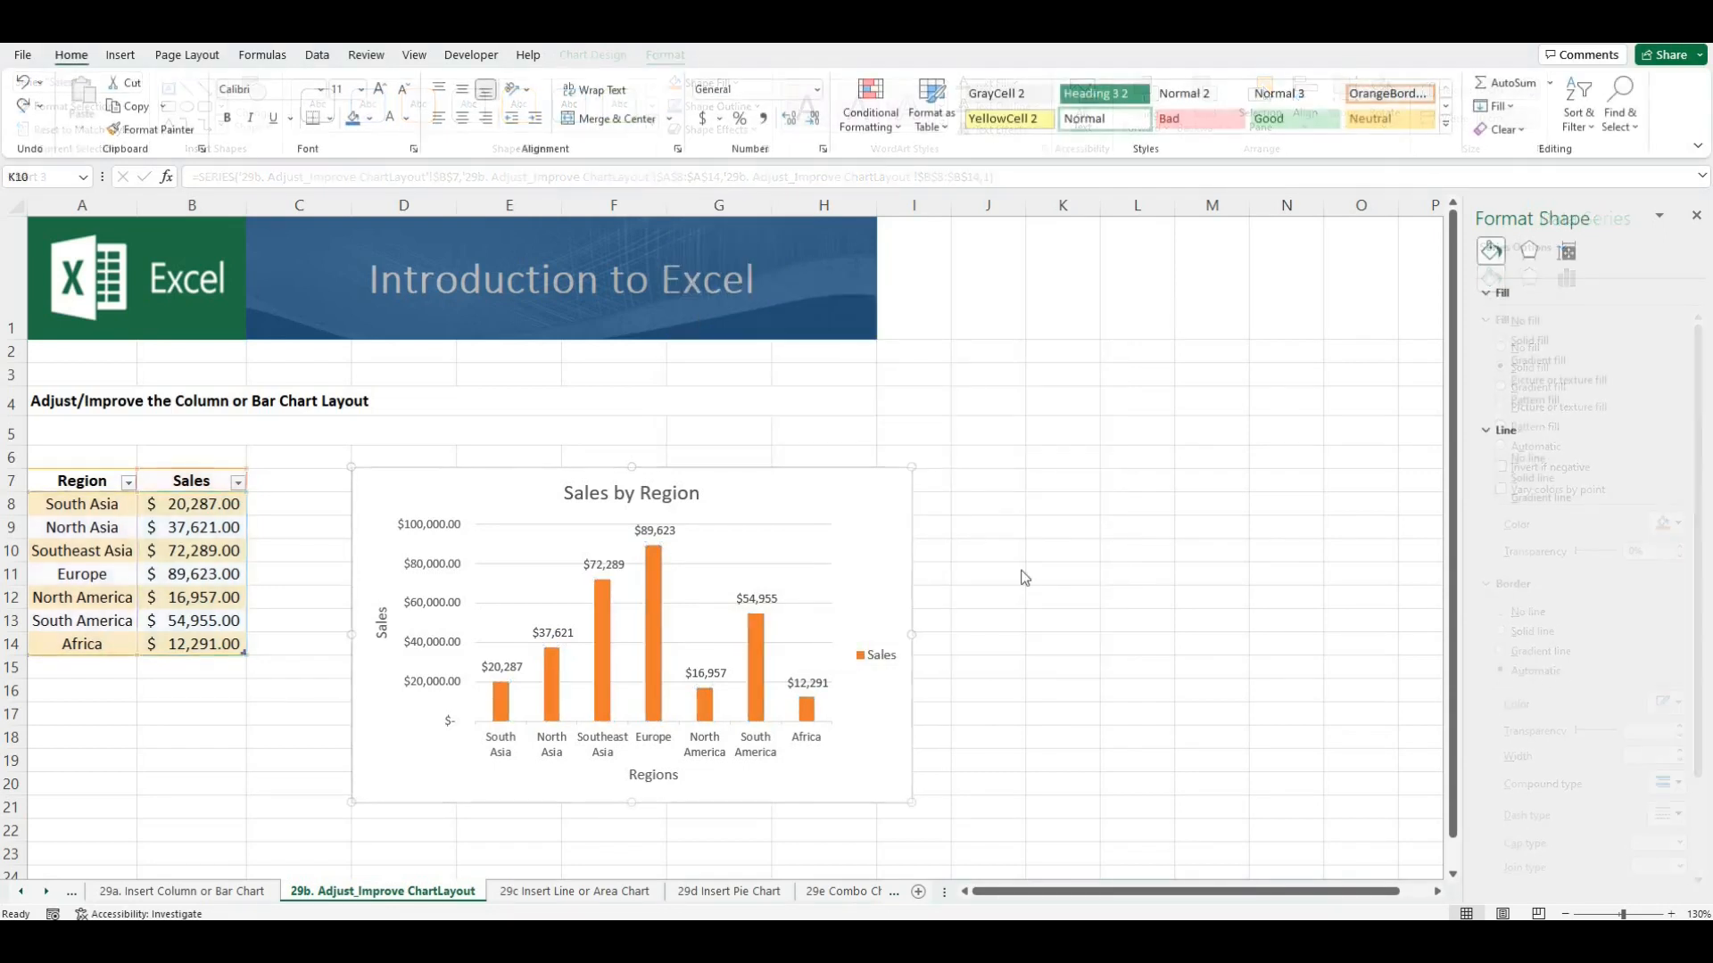
right_click(668, 560)
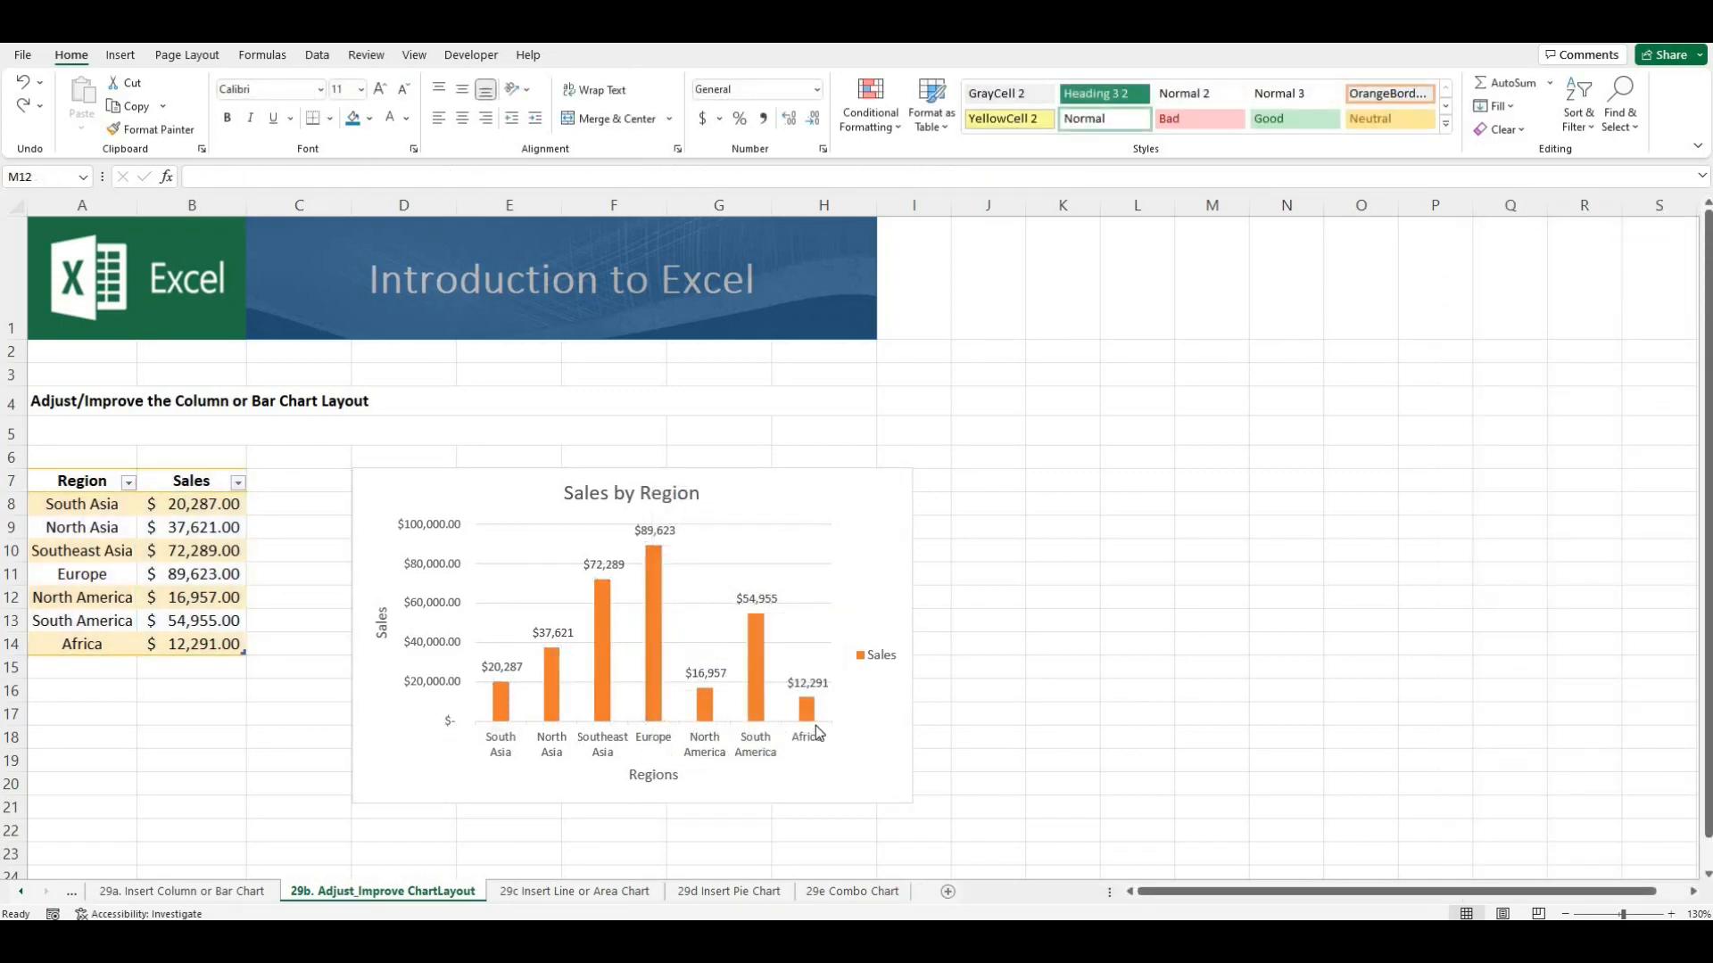
Give the vertical sales axis a solid black line and increase the line's width
double_click(428, 611)
click(438, 537)
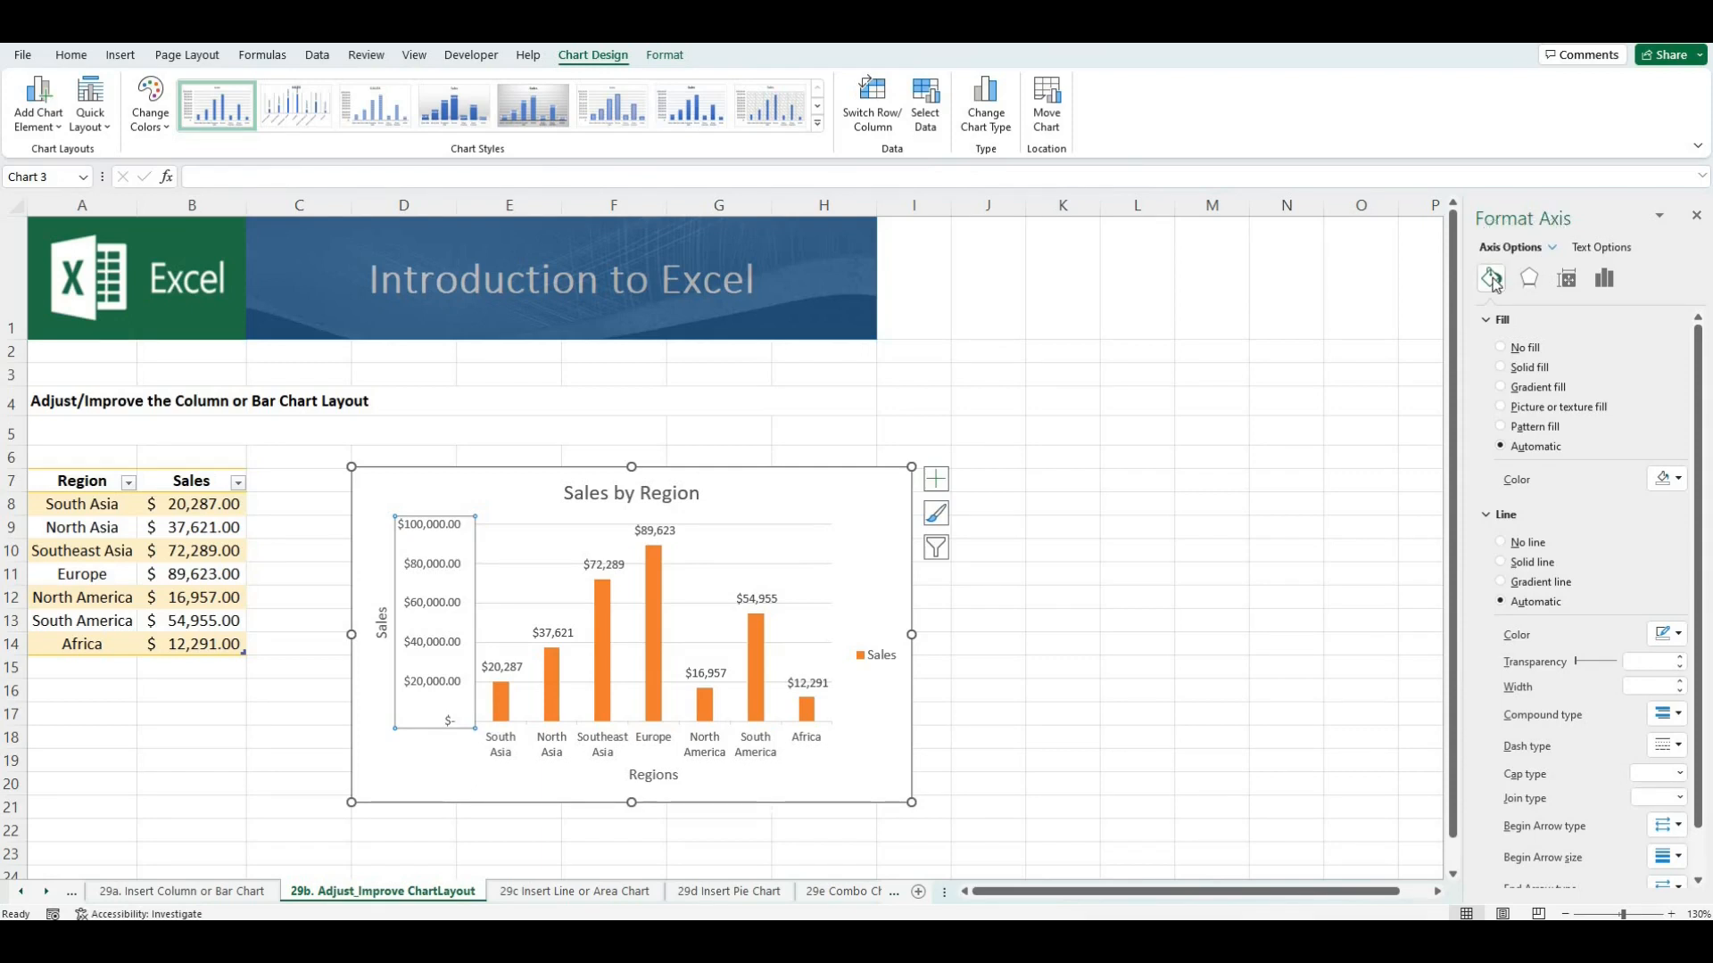
click(1499, 561)
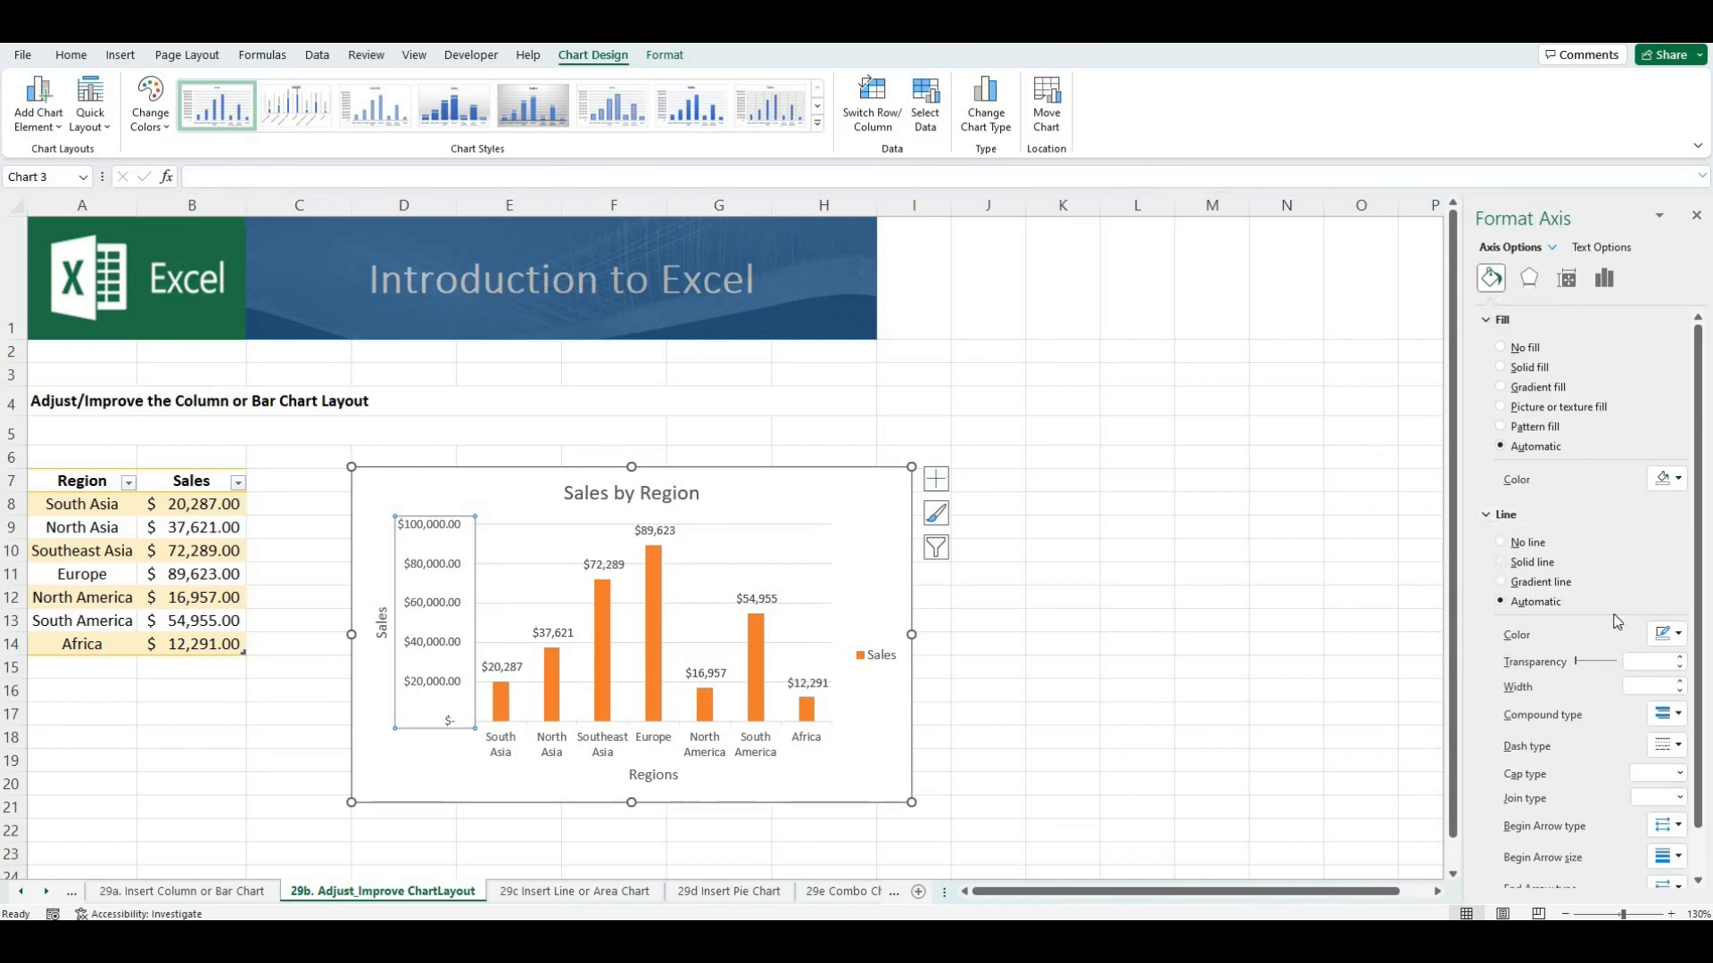
click(1679, 636)
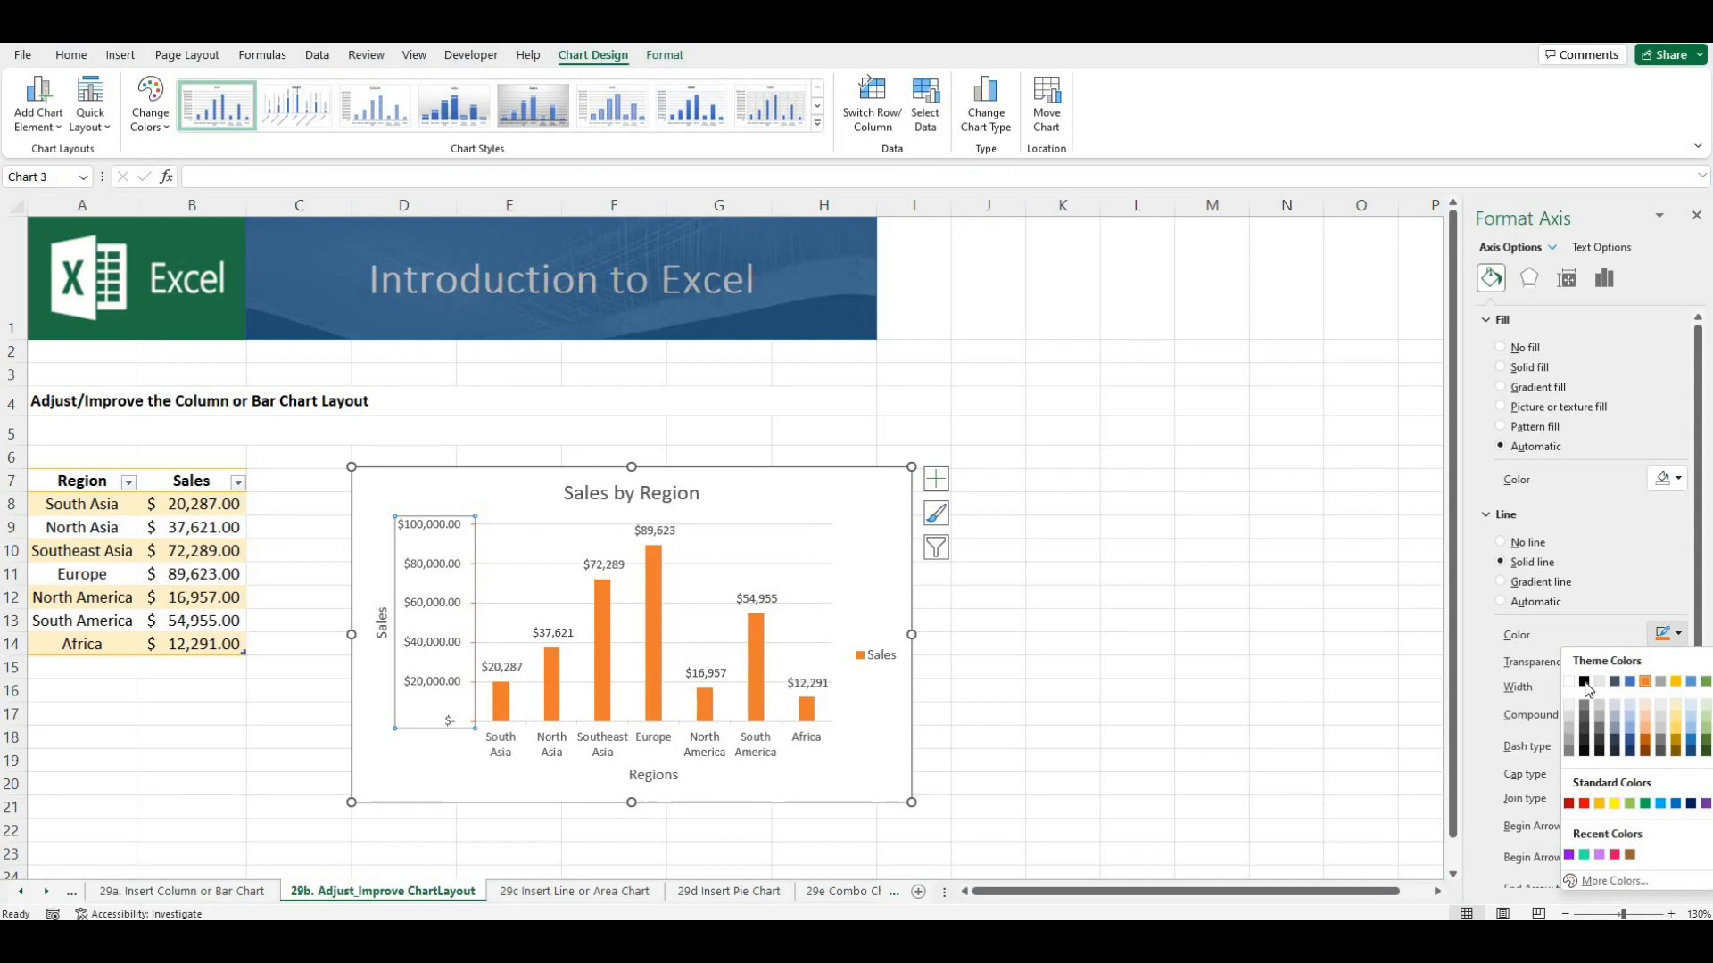
click(1671, 685)
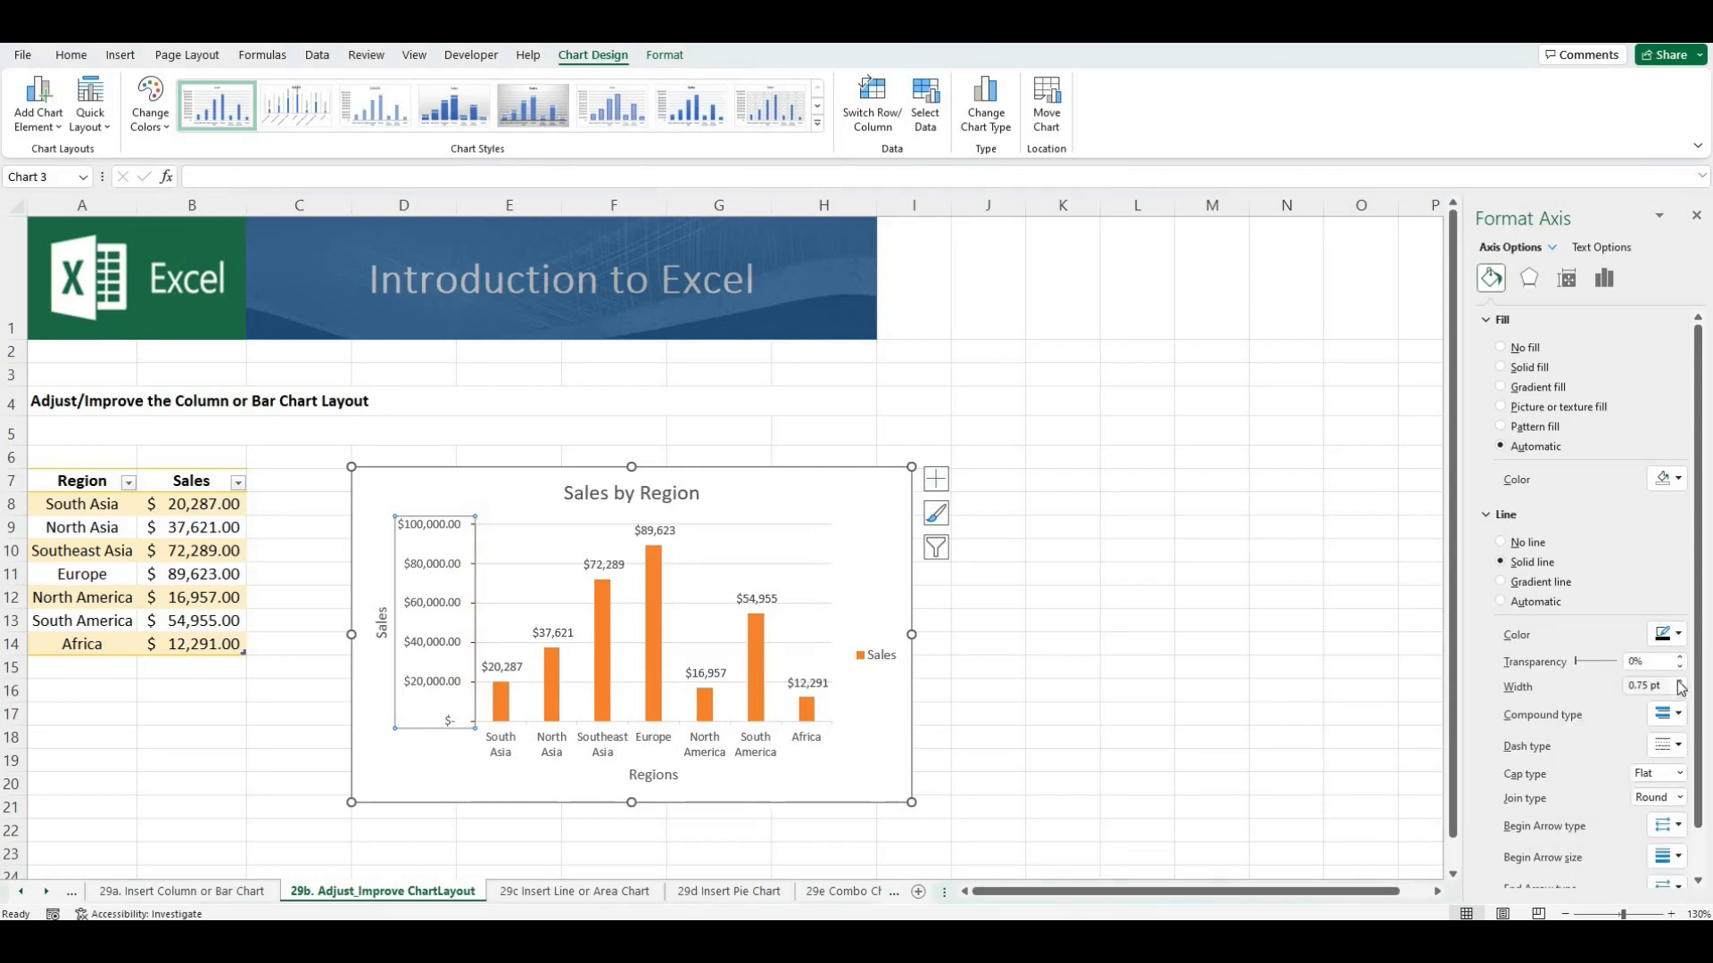
click(1682, 685)
Set the major tick mark type of the vertical sales axis to None
click(1604, 279)
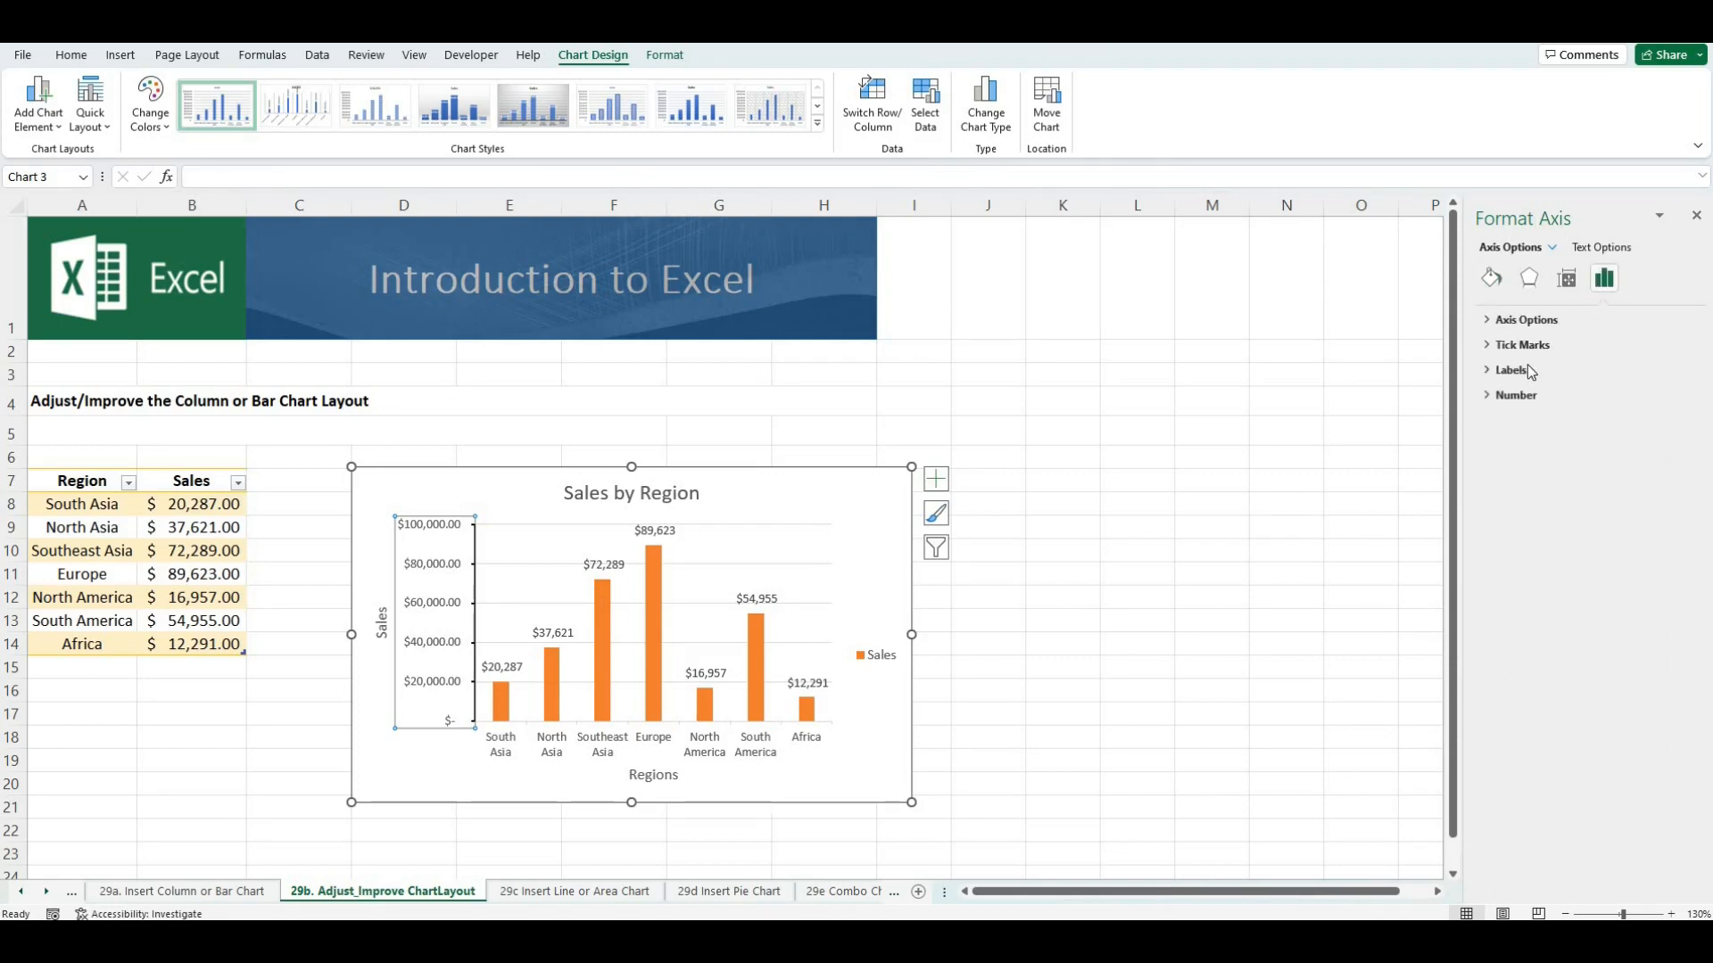
click(1489, 347)
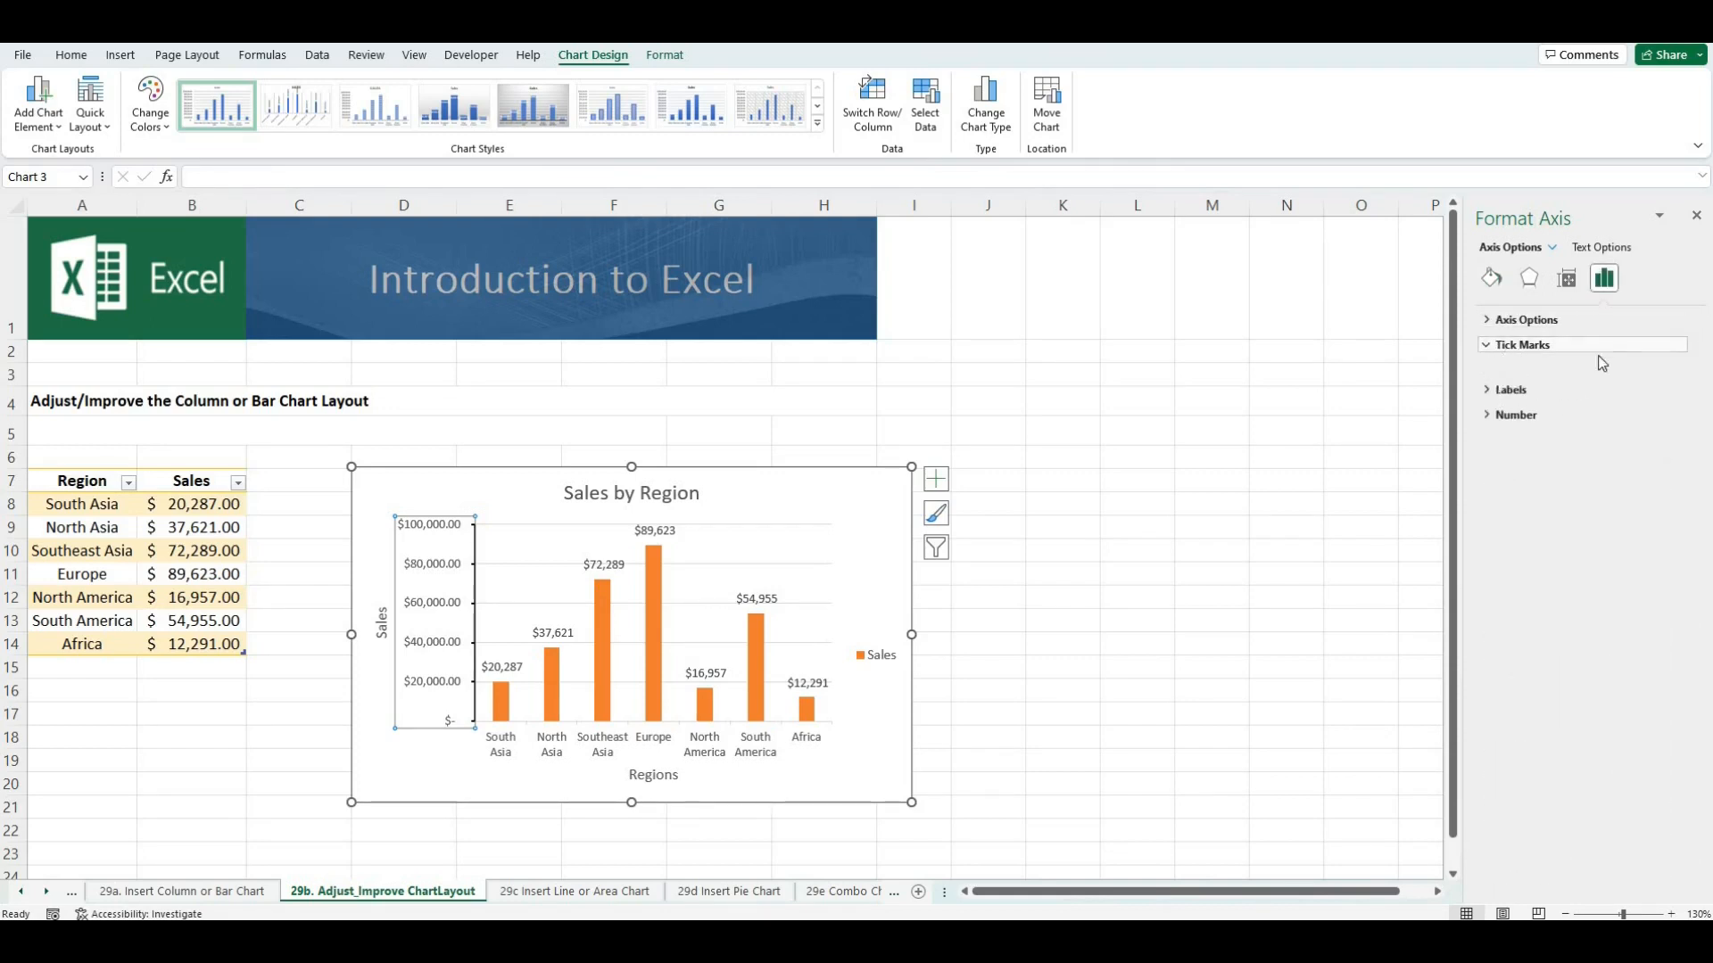
click(1680, 369)
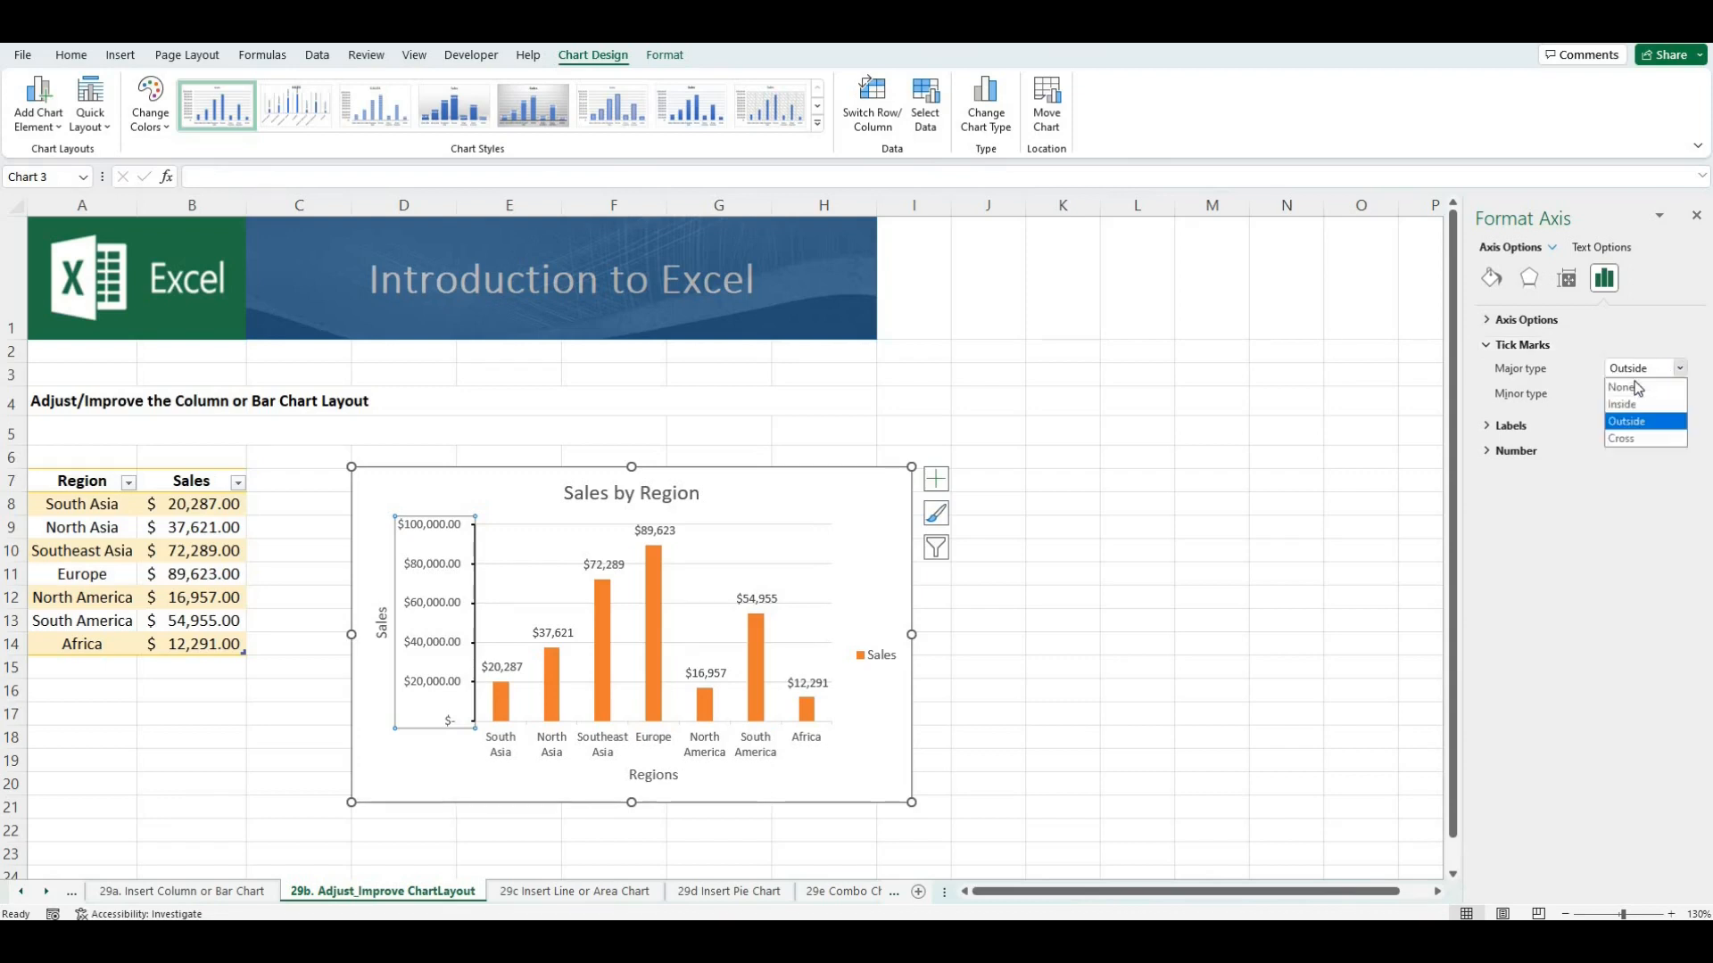
key(Return)
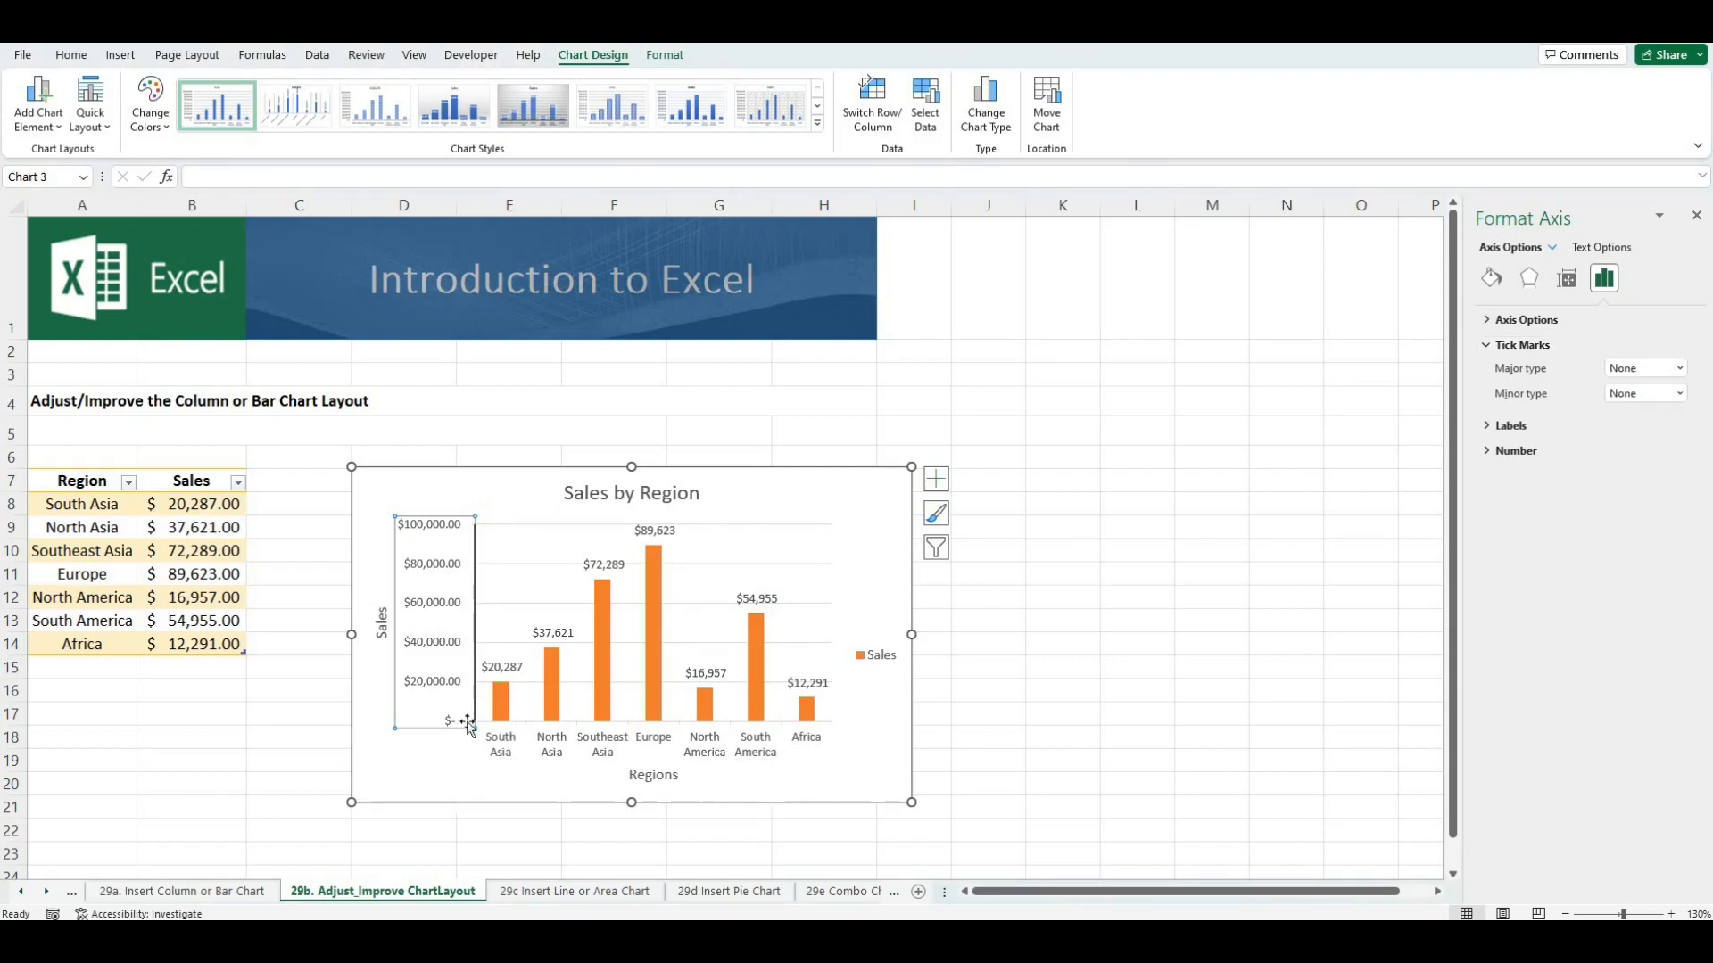
Give the horizontal region axis a solid black line with a width of 1 pt
click(522, 745)
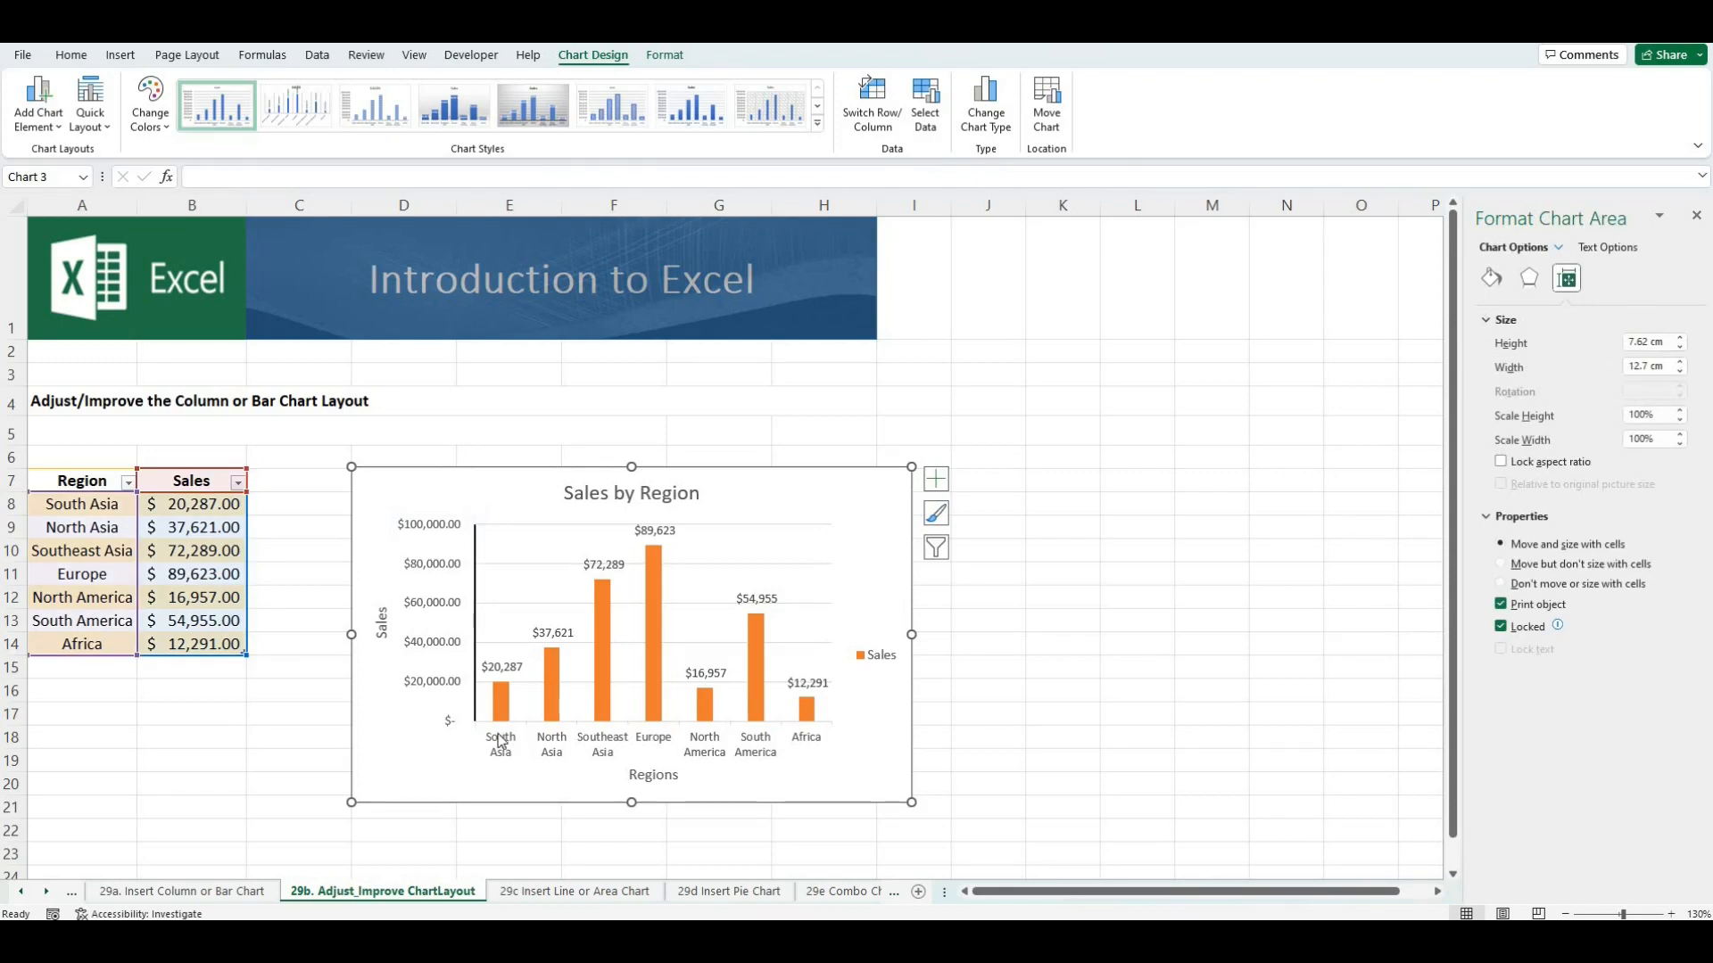
click(500, 740)
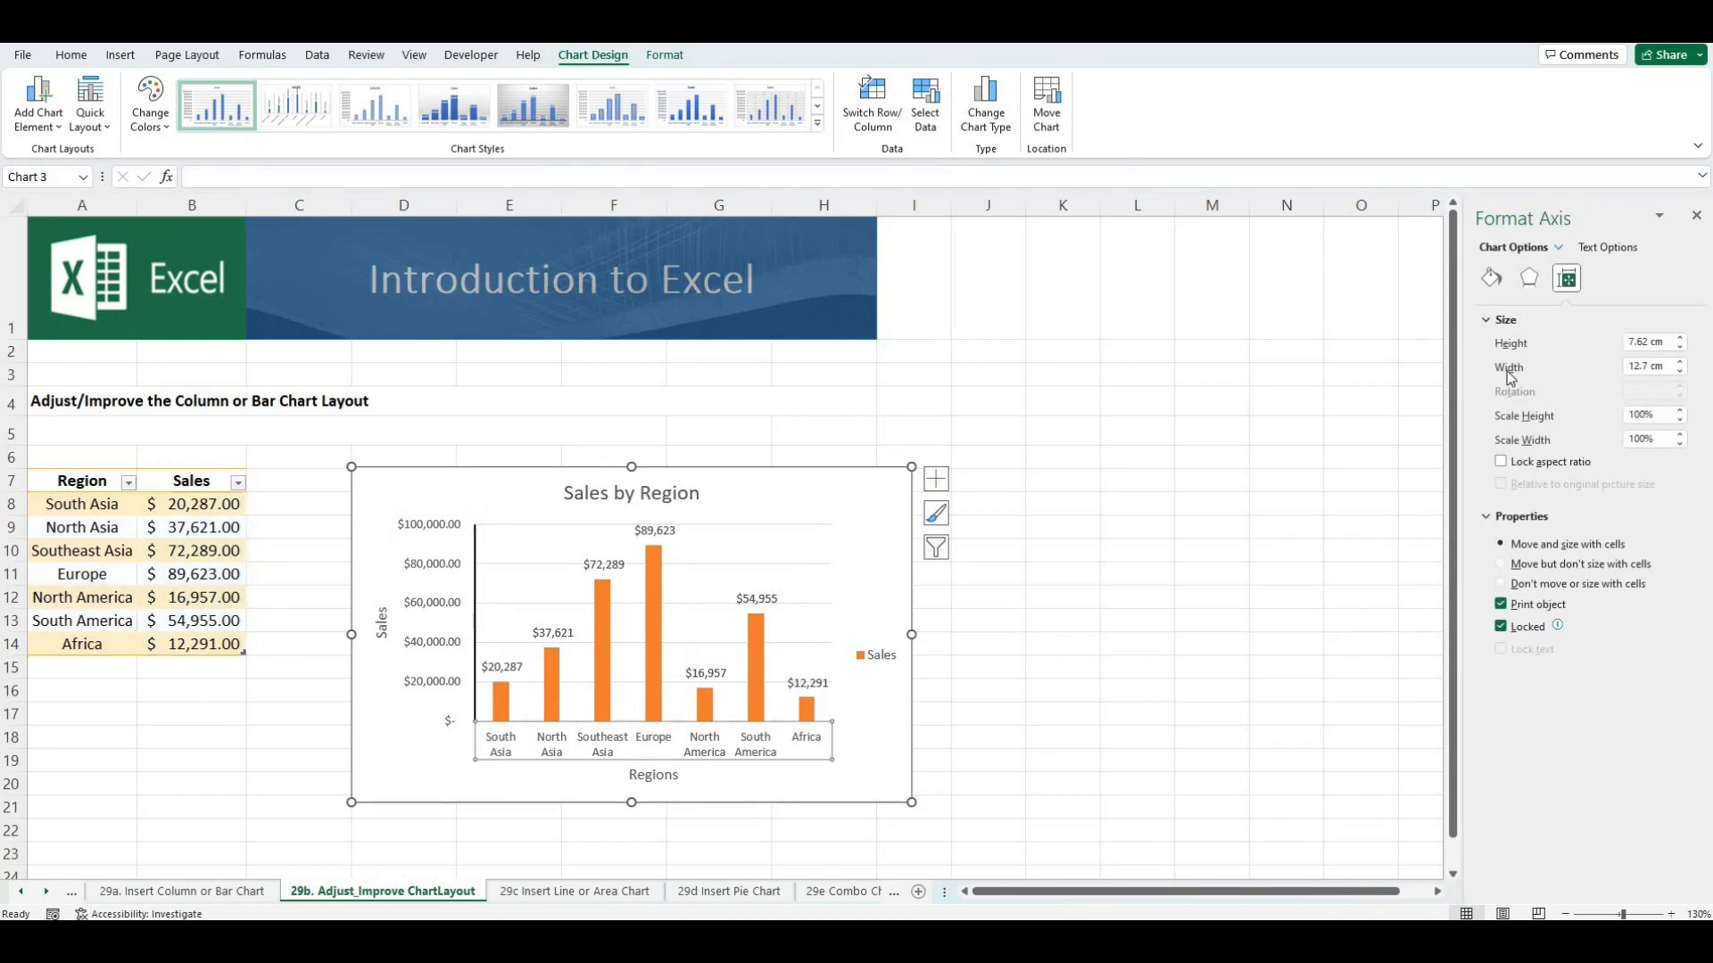
click(1492, 278)
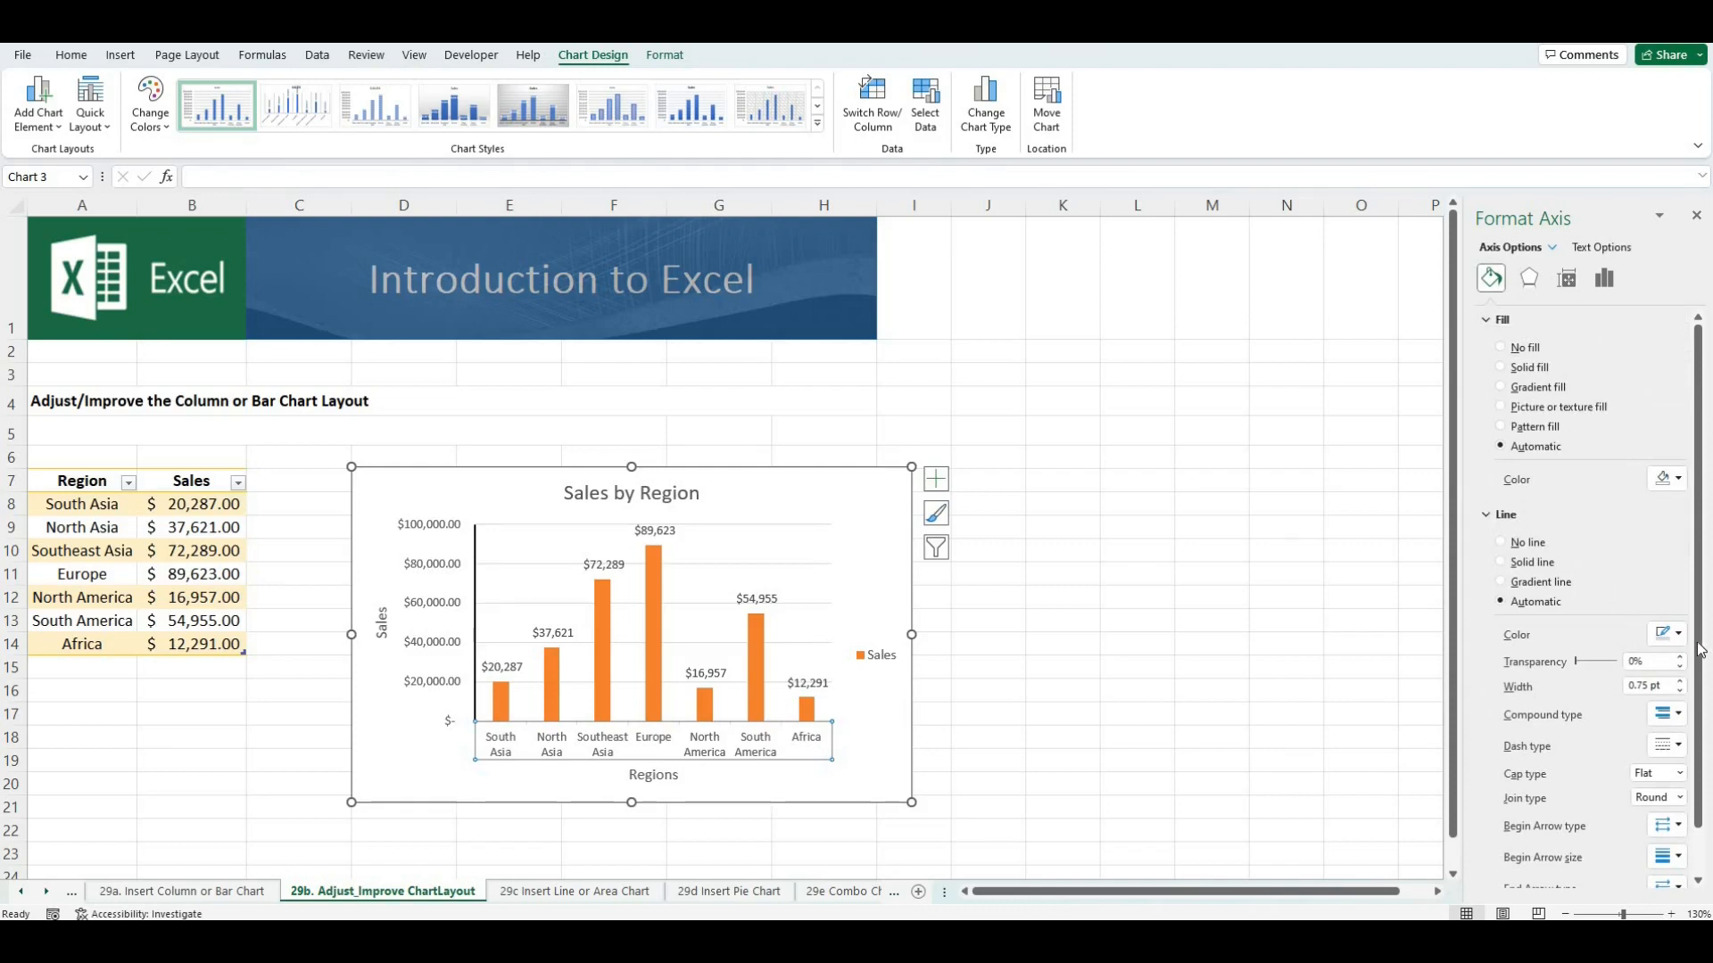
click(1668, 635)
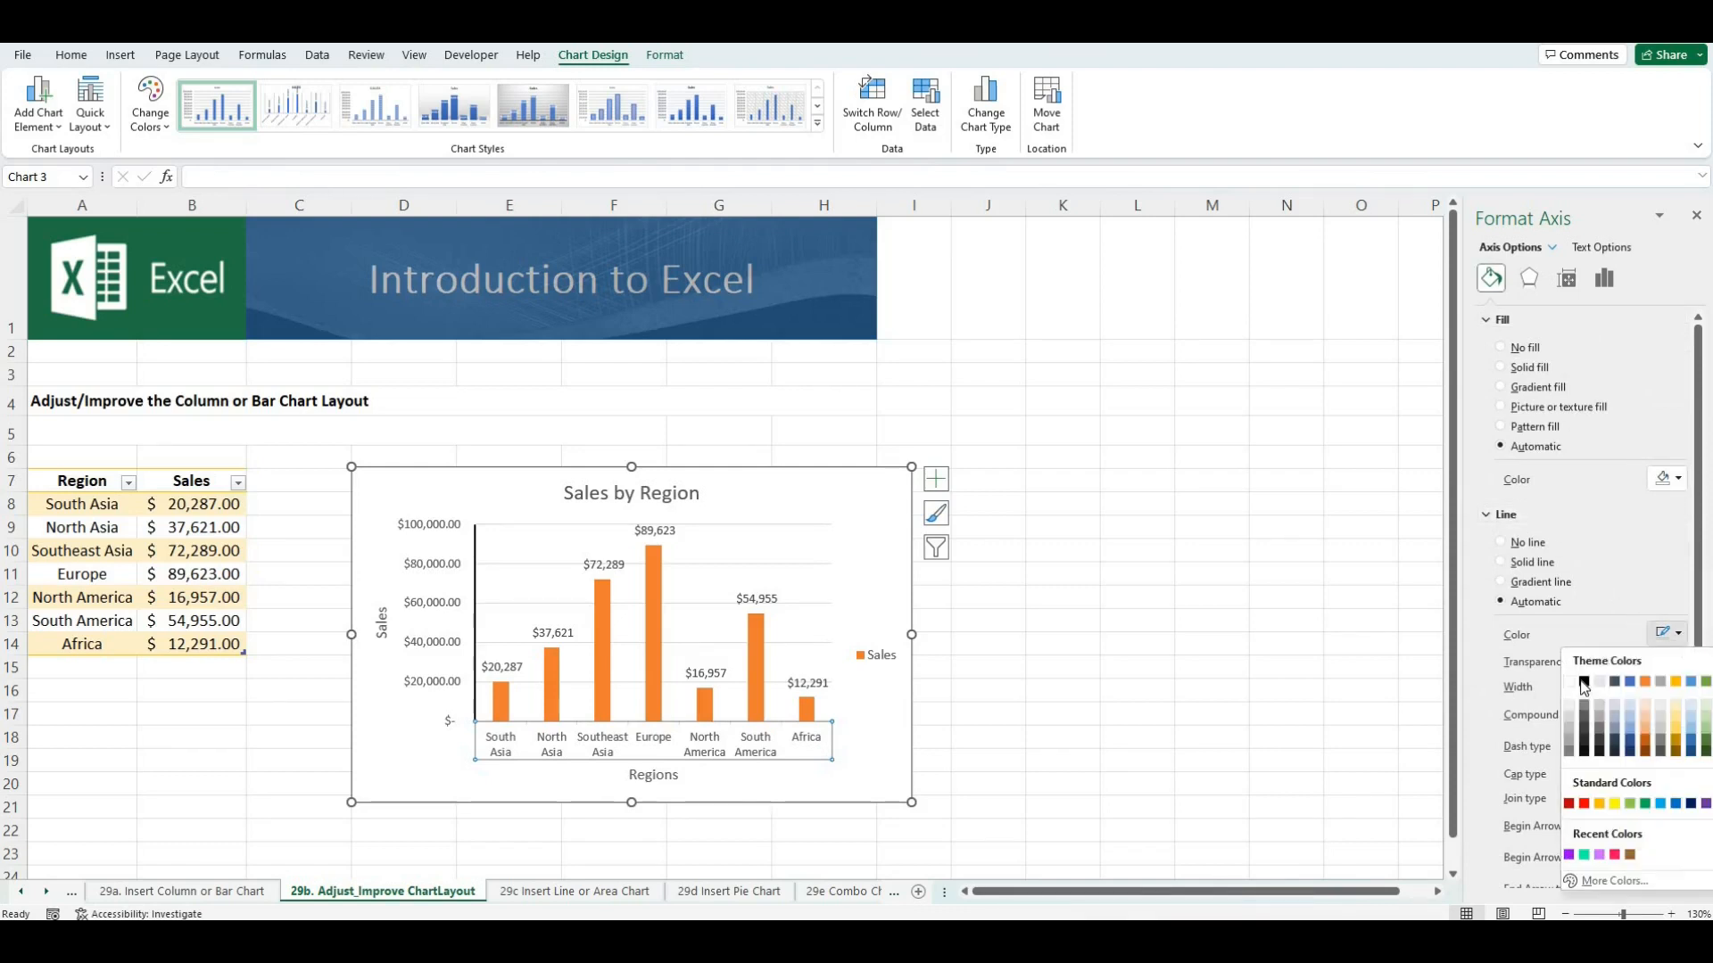
click(1627, 681)
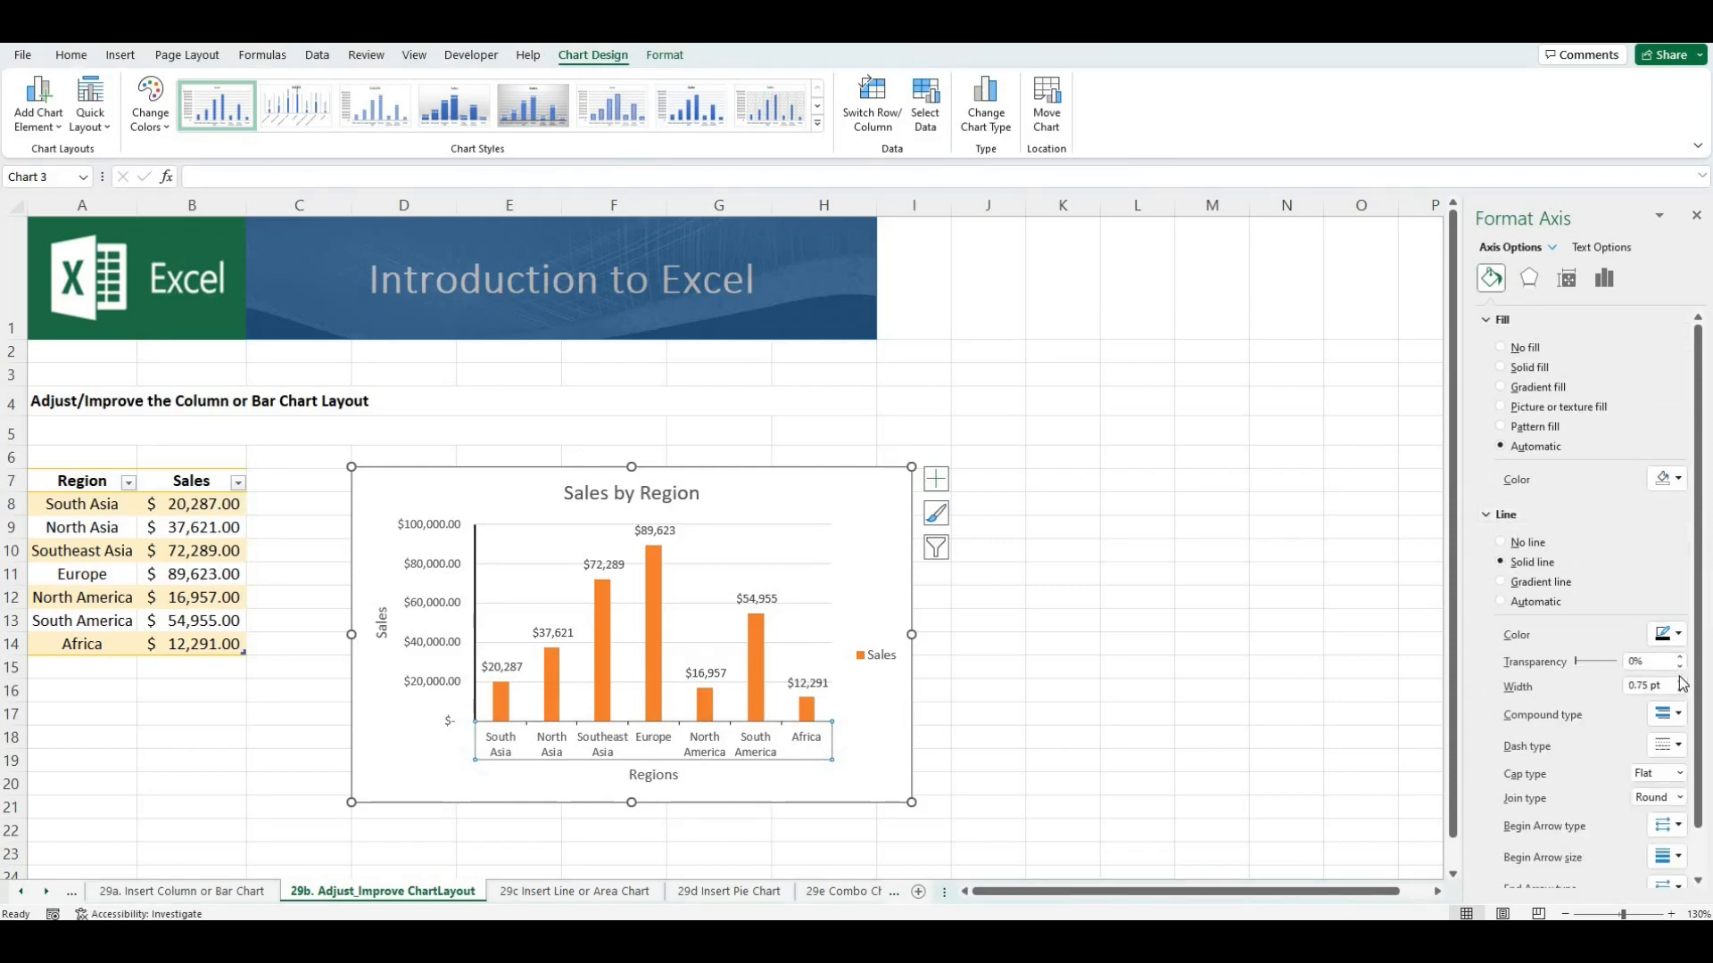
click(1681, 681)
Set the major tick mark type of the horizontal region axis to None and deselect the chart
click(1604, 278)
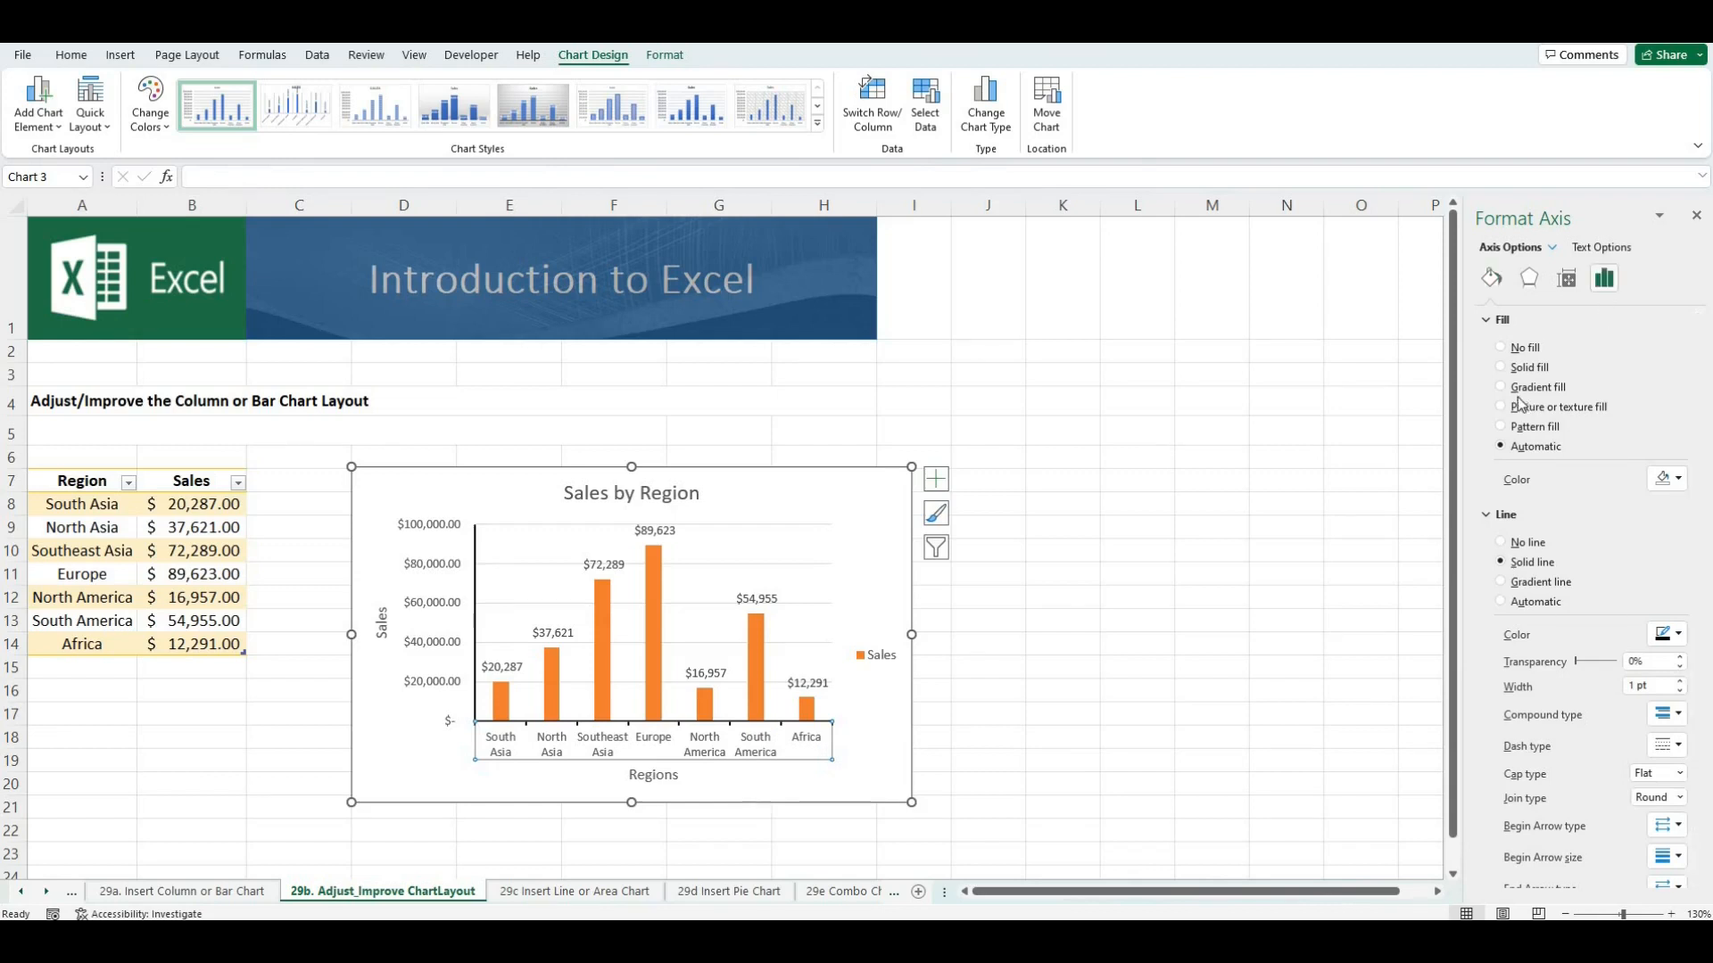
click(1521, 346)
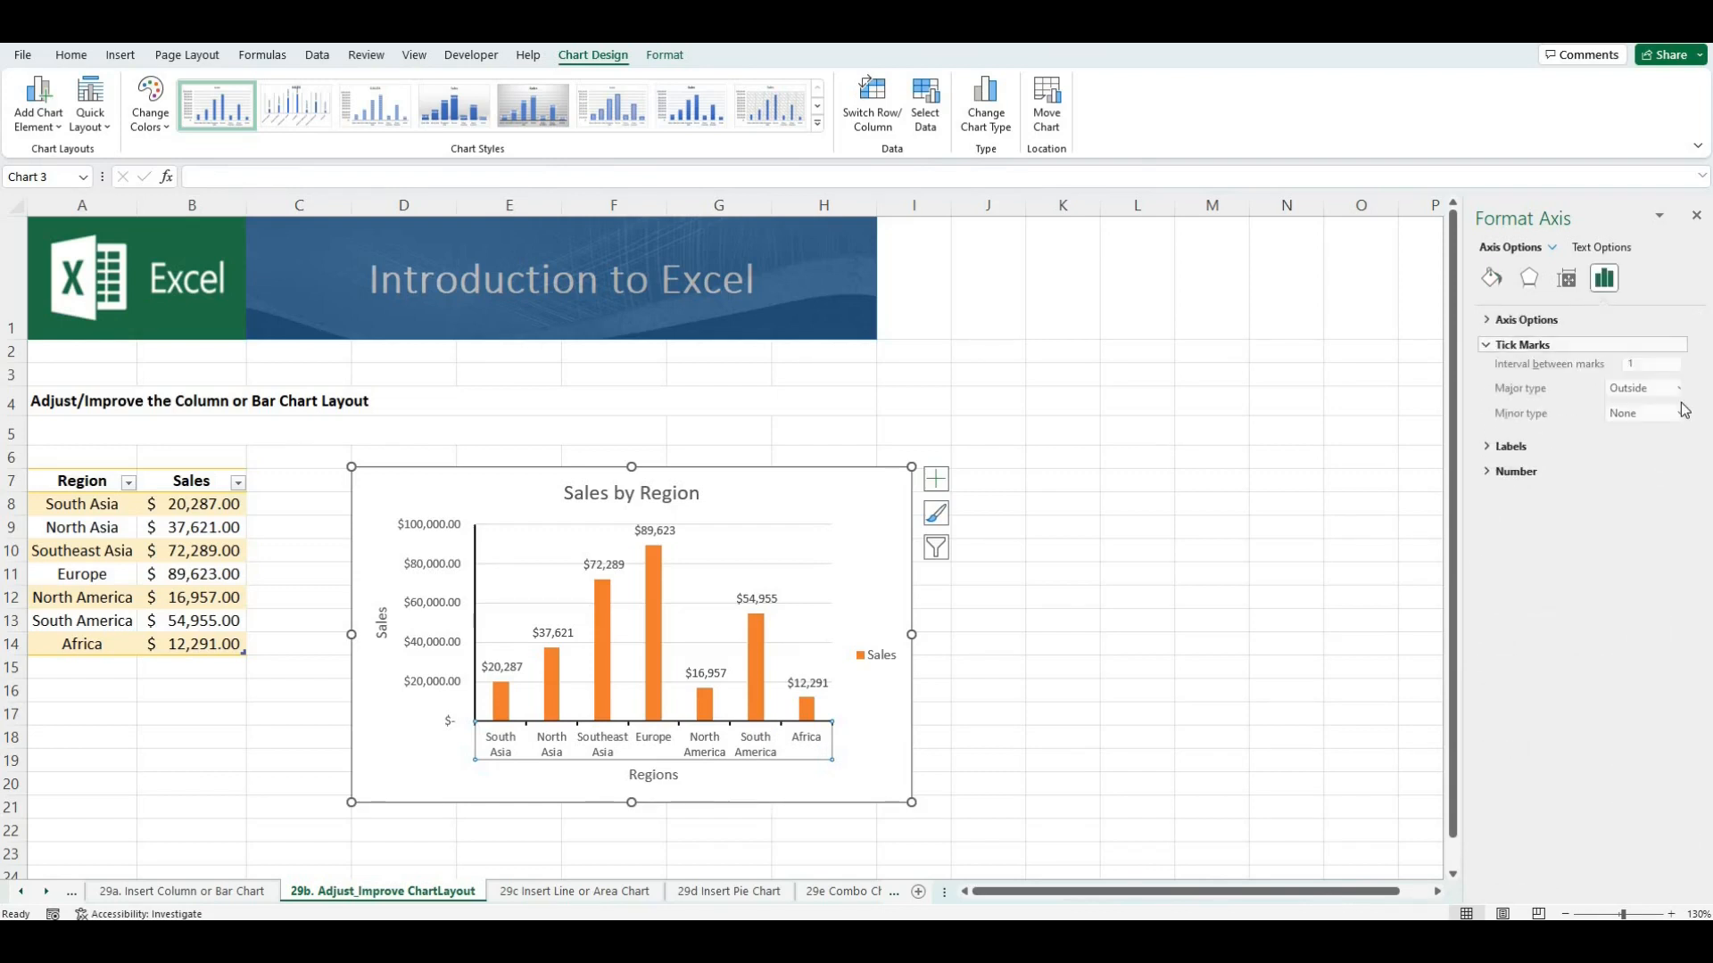
click(1679, 393)
click(1633, 412)
click(1176, 748)
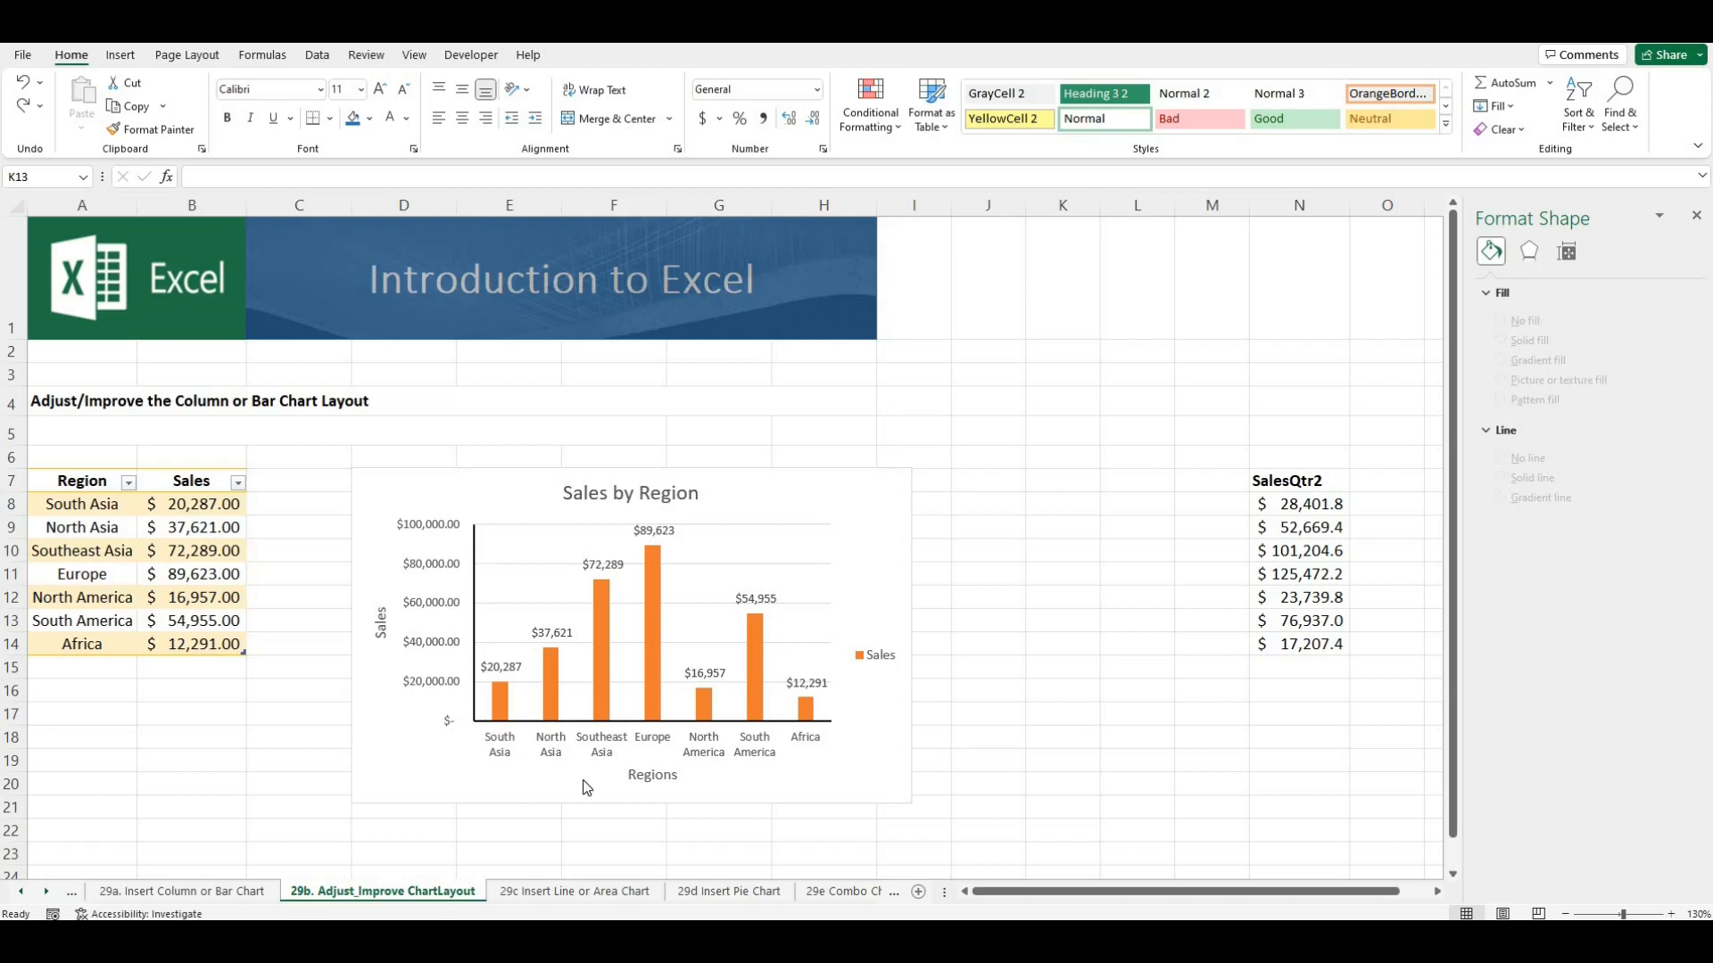
Move the SalesQtr2 data from N7:N14 to the column beside the Sales figures, starting at C7
click(1285, 480)
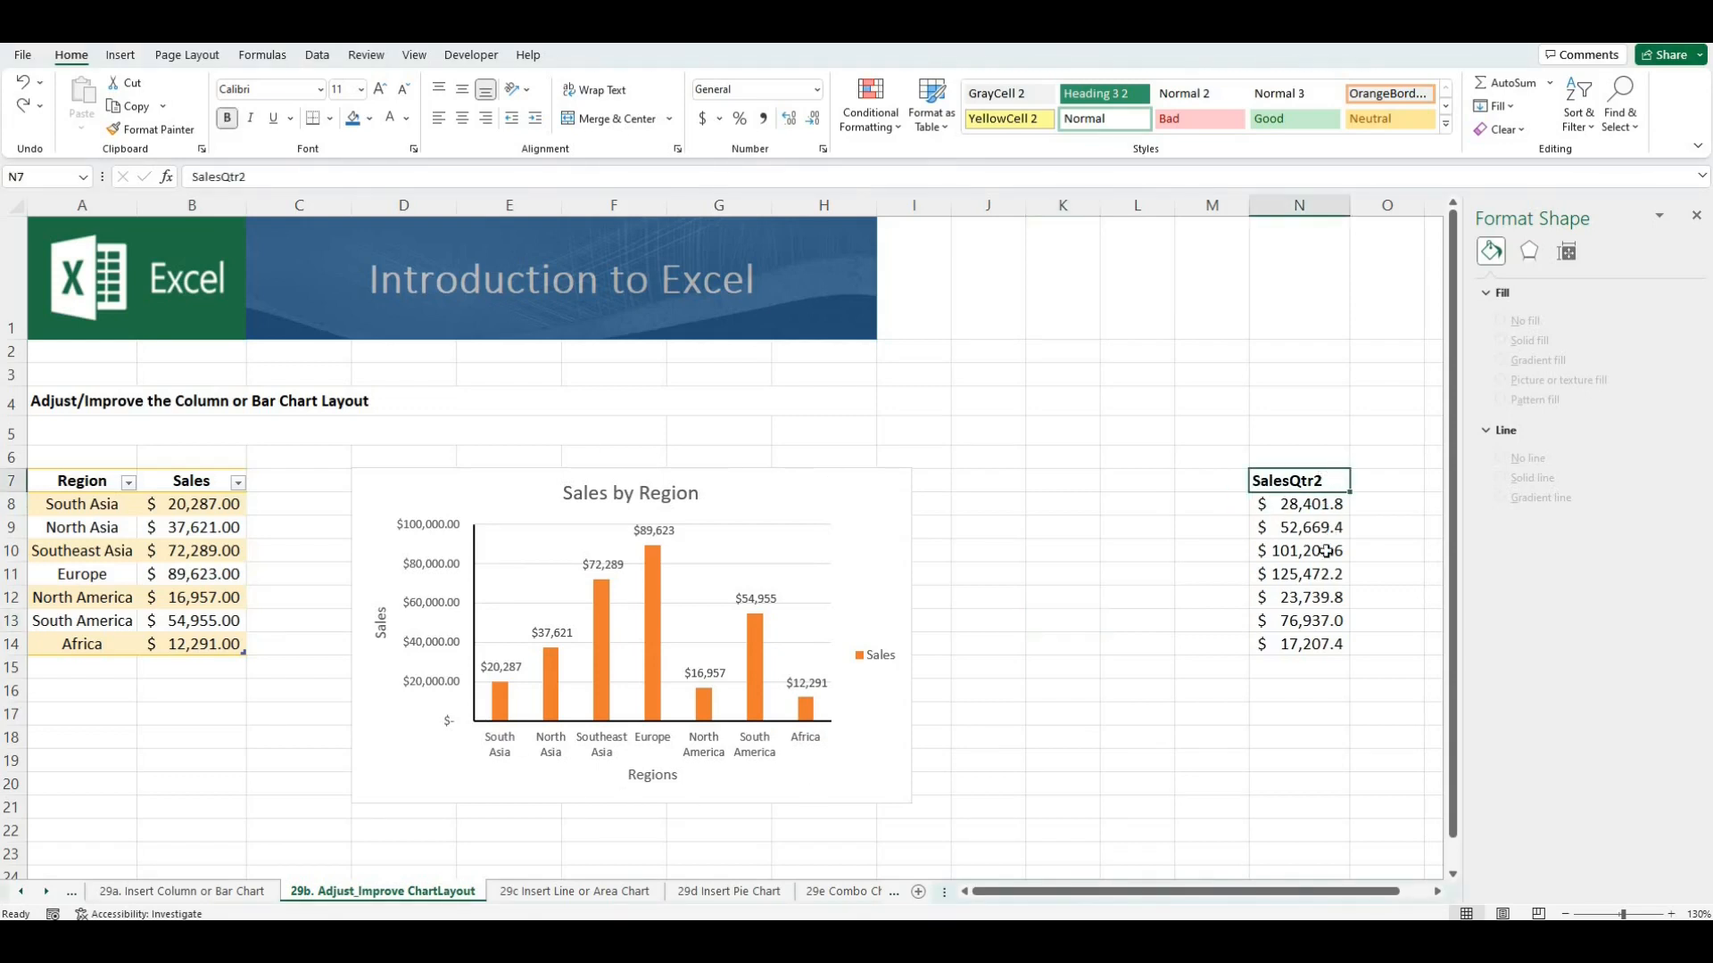
key(shift+Down)
key(shift+Down)
key(shift+Down)
key(shift+Down)
key(shift+Down)
key(shift+Down)
key(shift+Down)
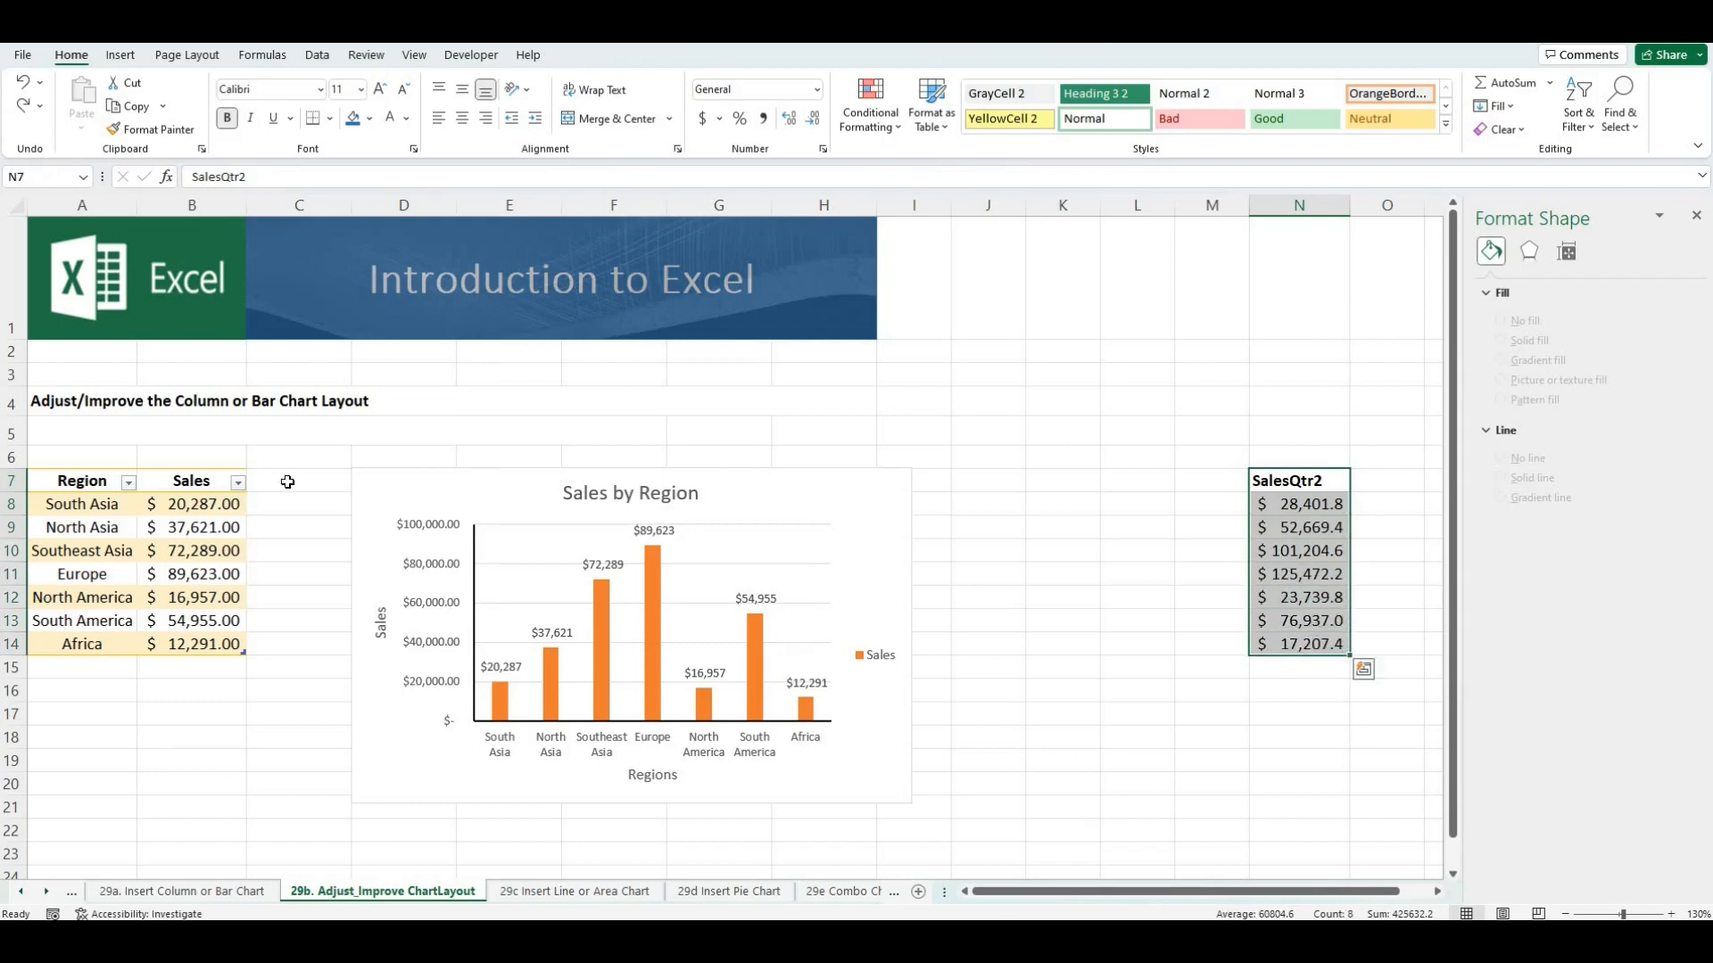
key(ctrl+c)
click(293, 478)
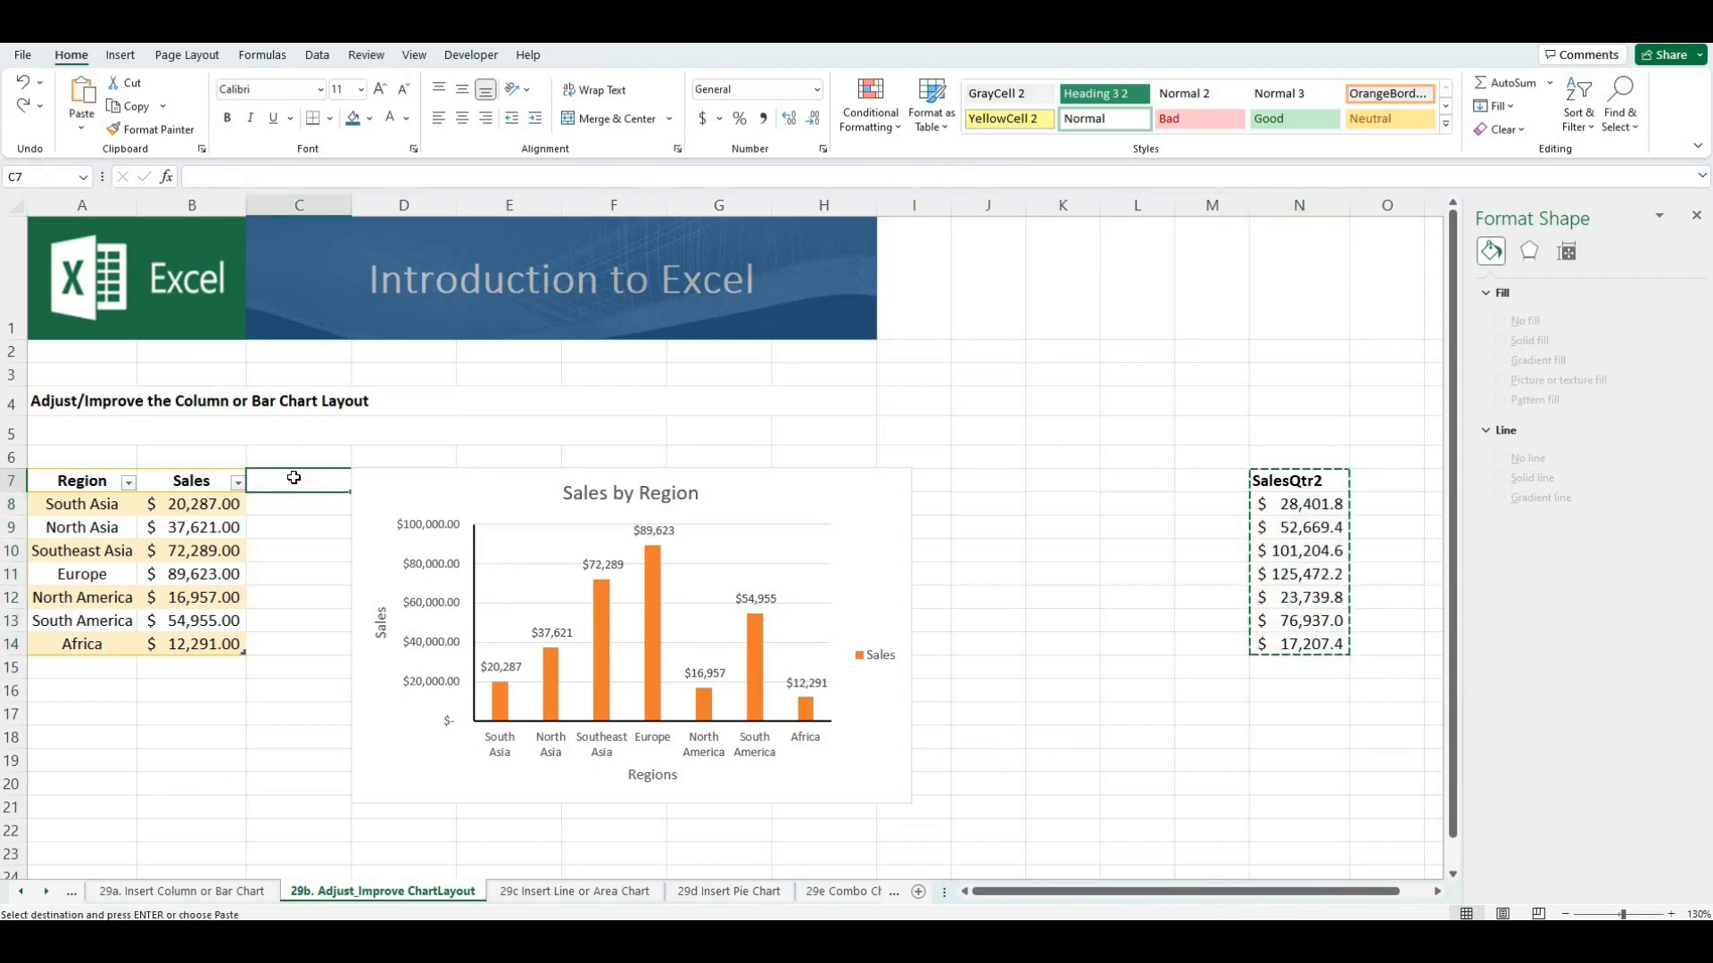
key(Return)
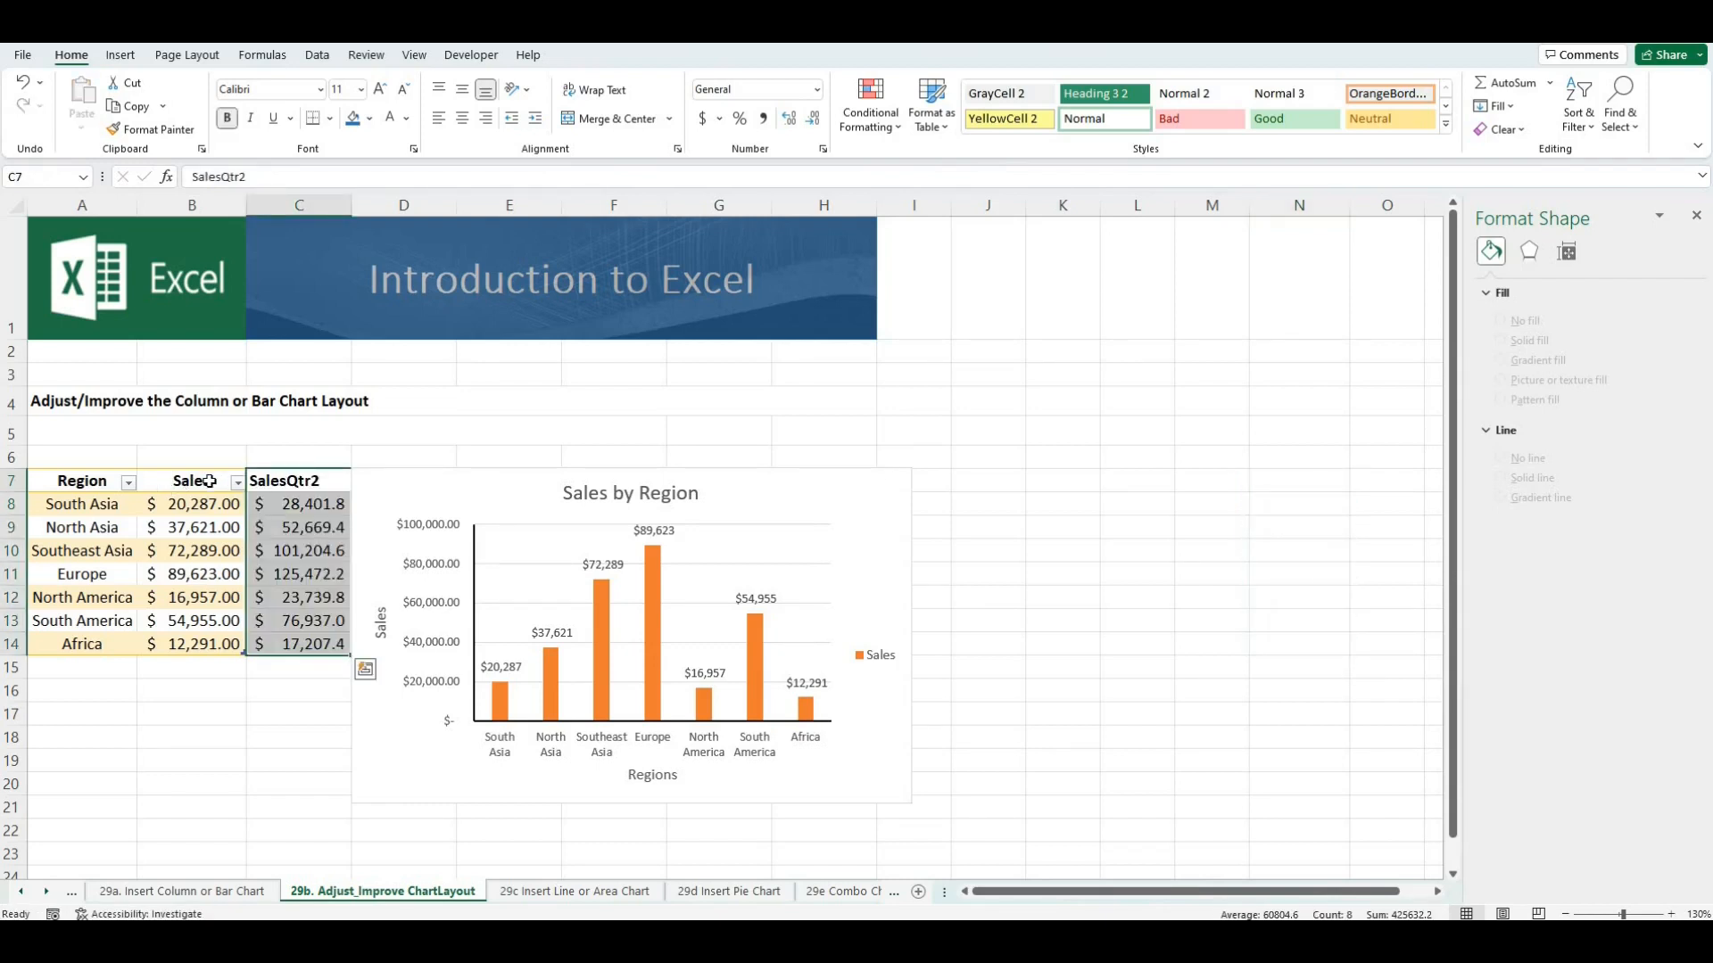
Rename the Sales column header in B7 as SalesQtr1
double_click(224, 479)
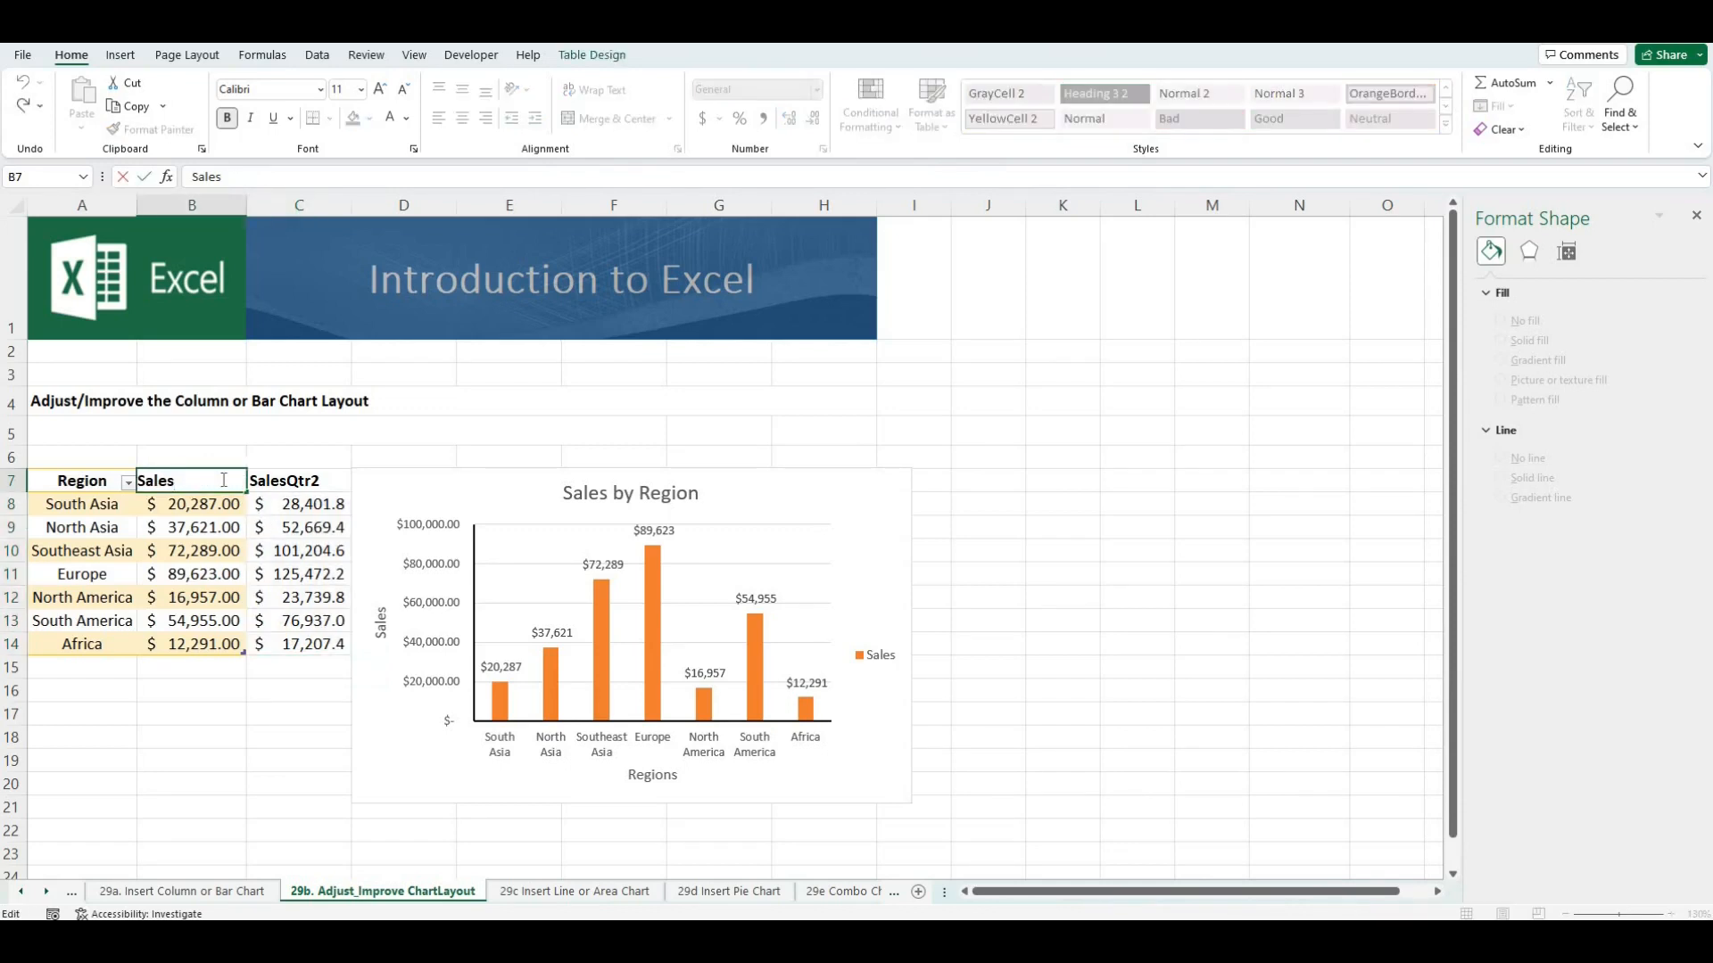
text(Qtr1)
key(Return)
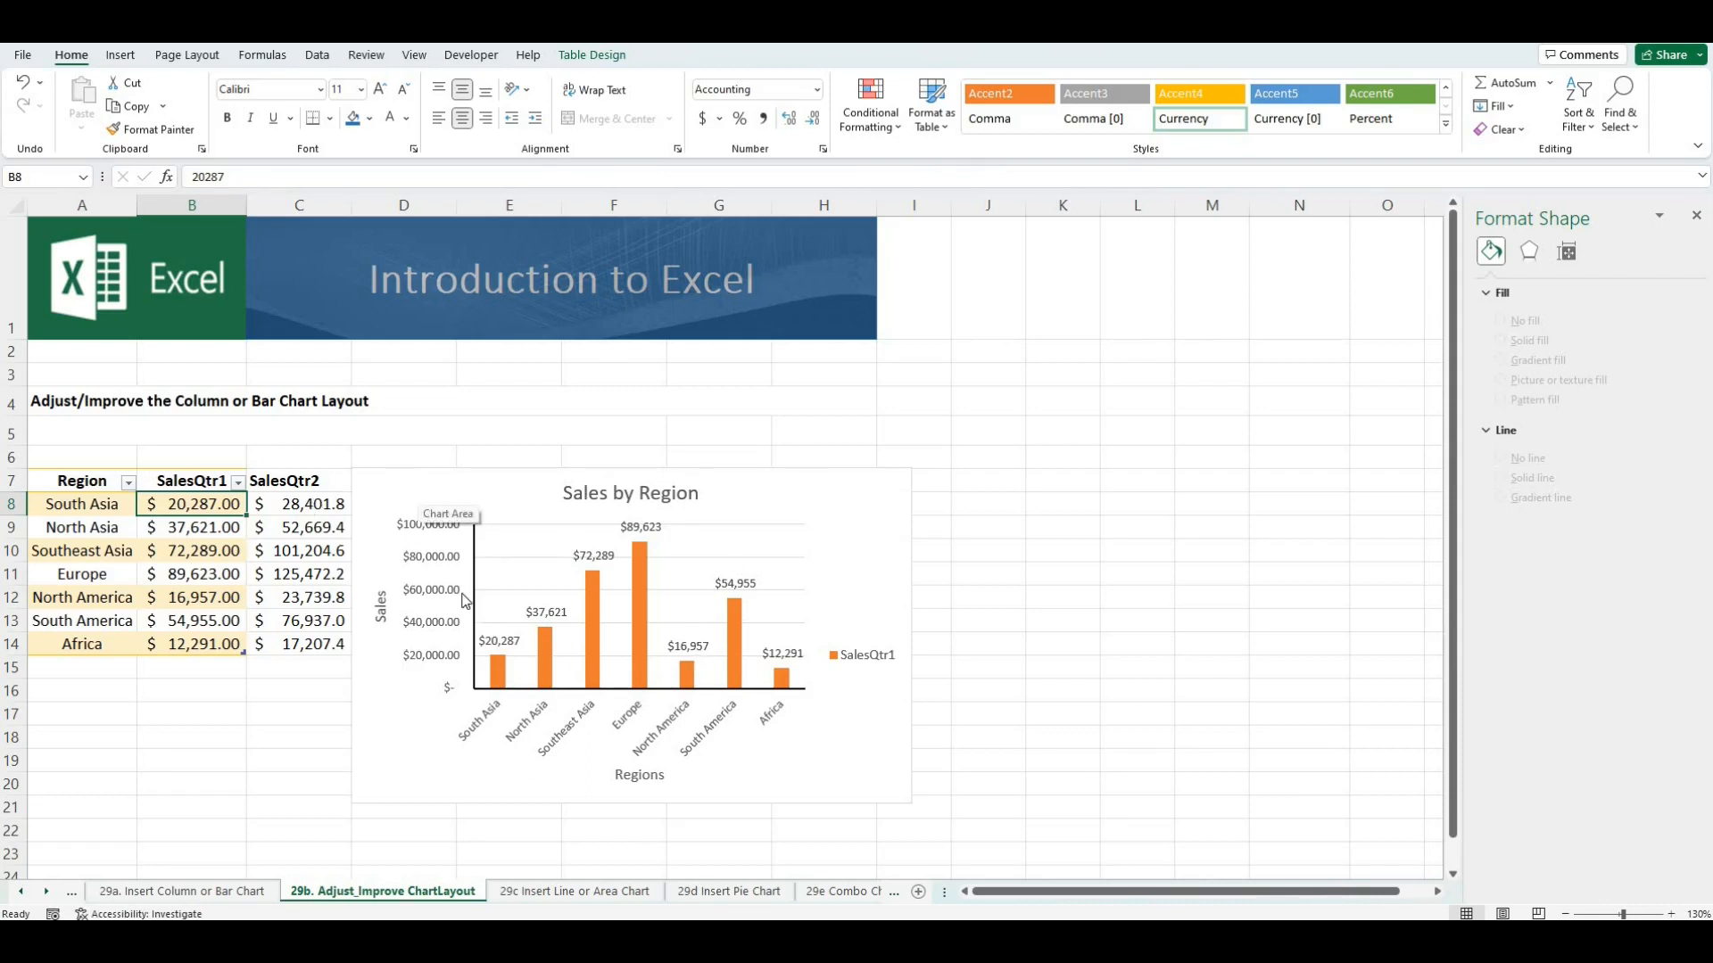
Extend the chart's data range to include the SalesQtr2 column and fill the SalesQtr2 columns with green
click(432, 489)
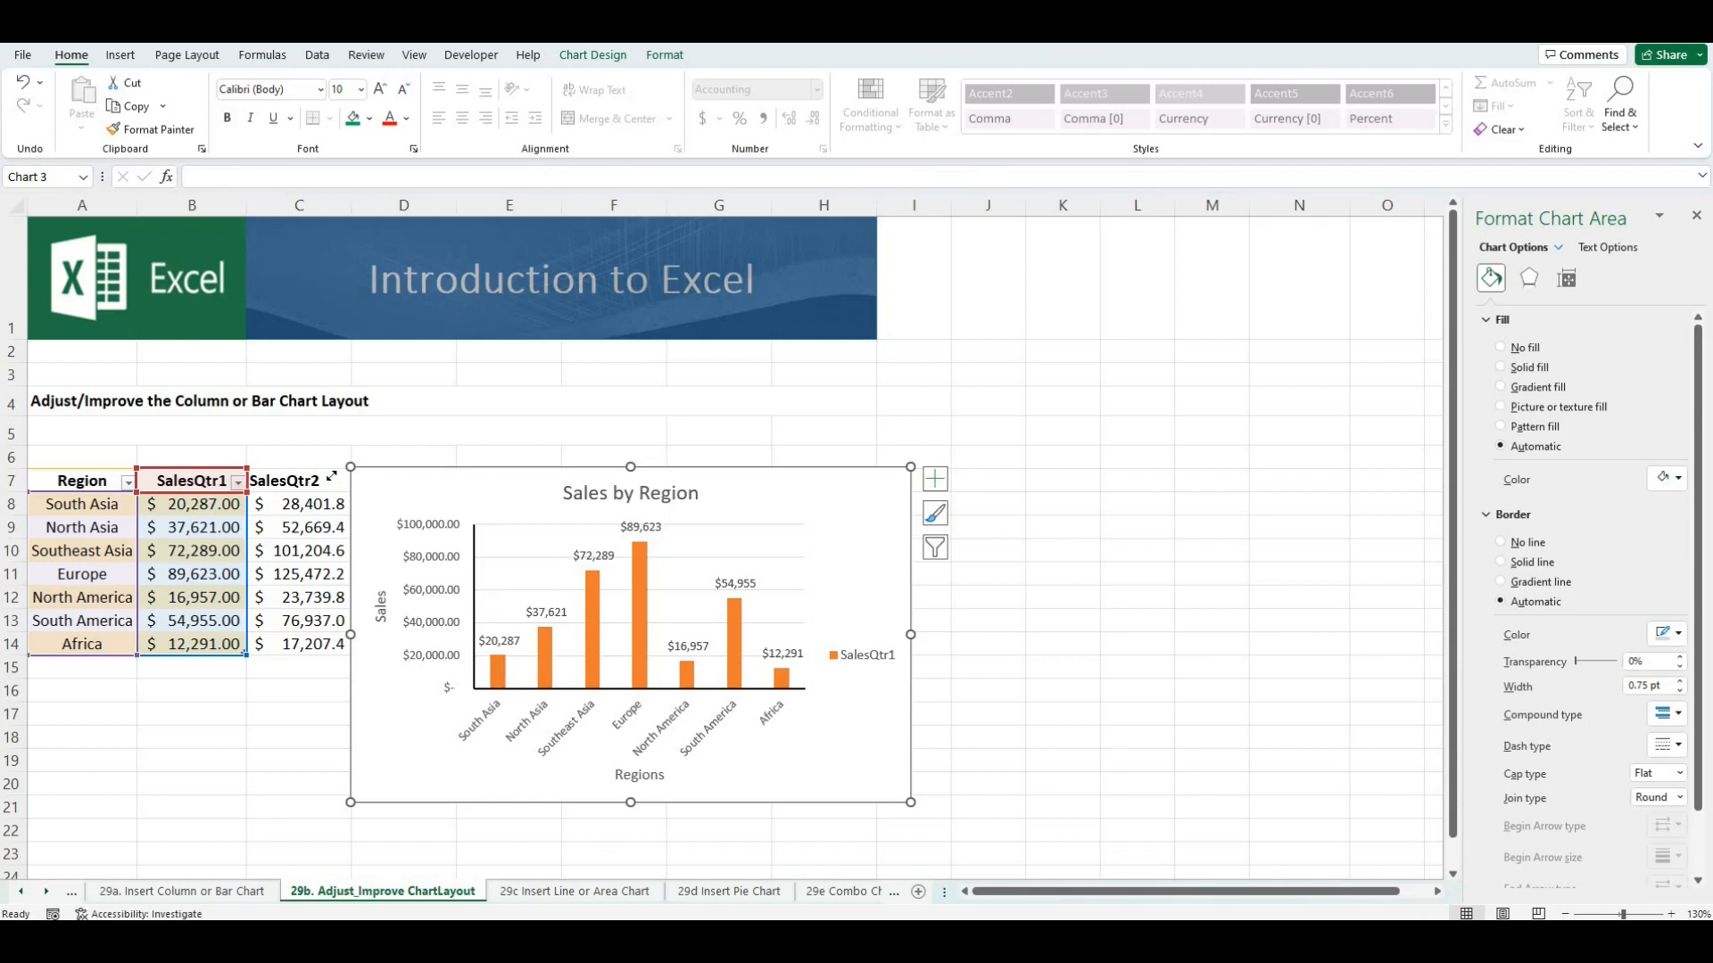
drag(247, 469, 331, 476)
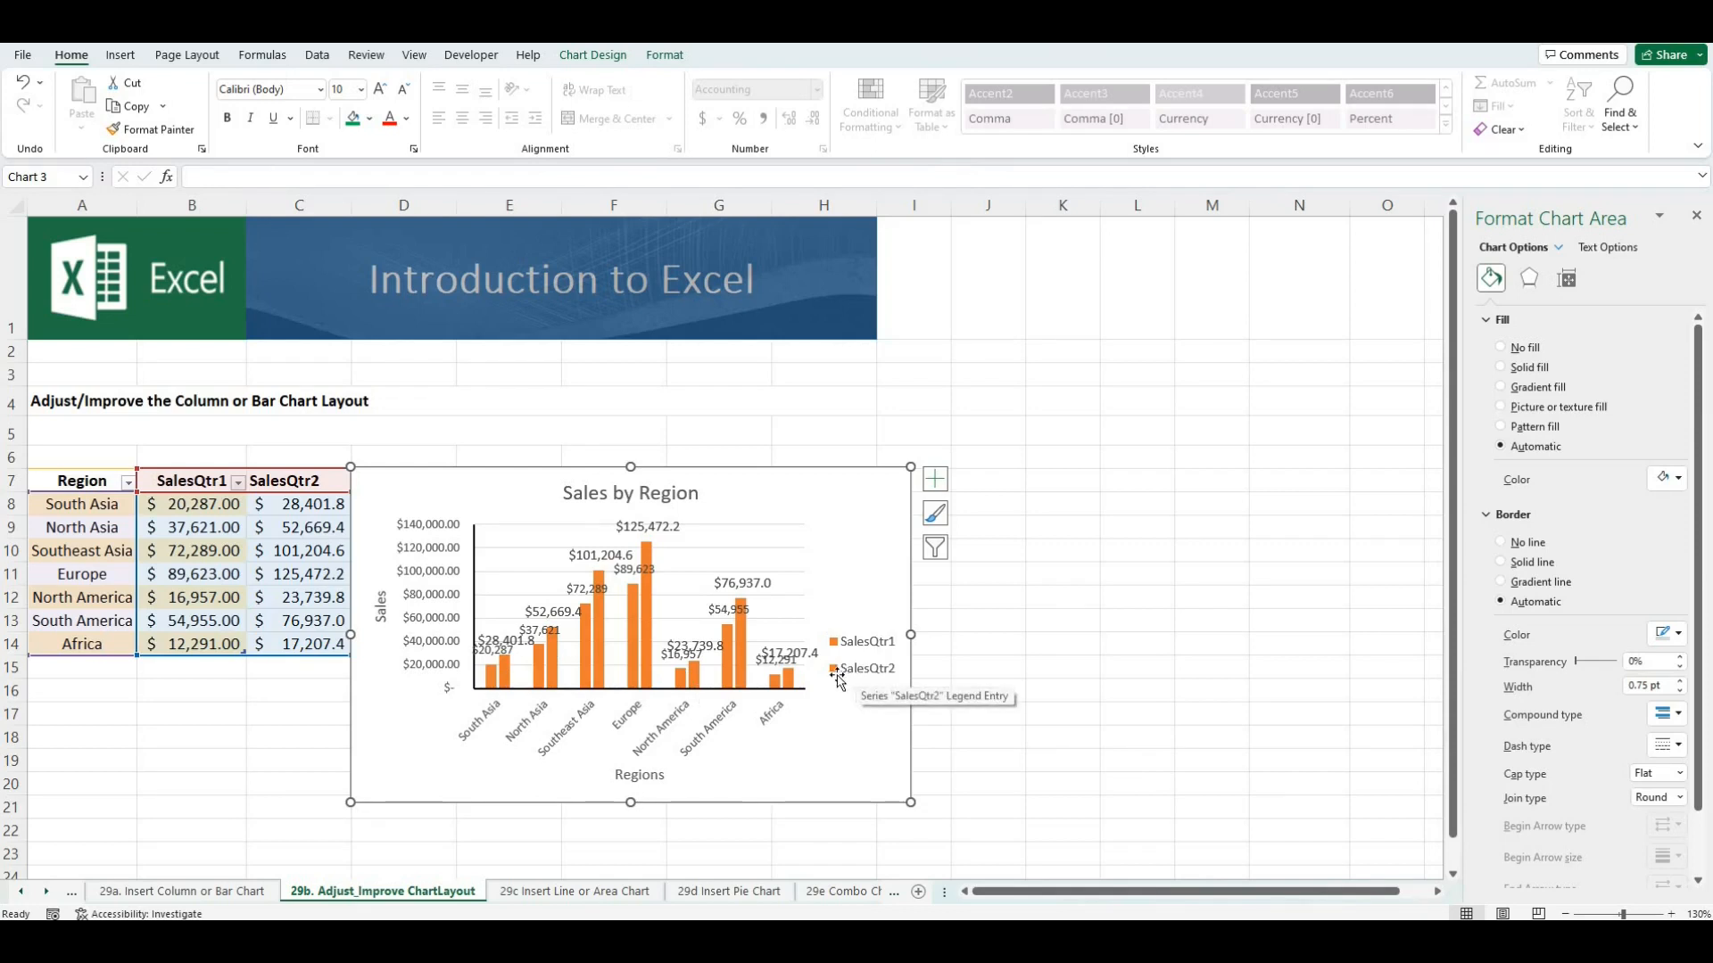
click(507, 673)
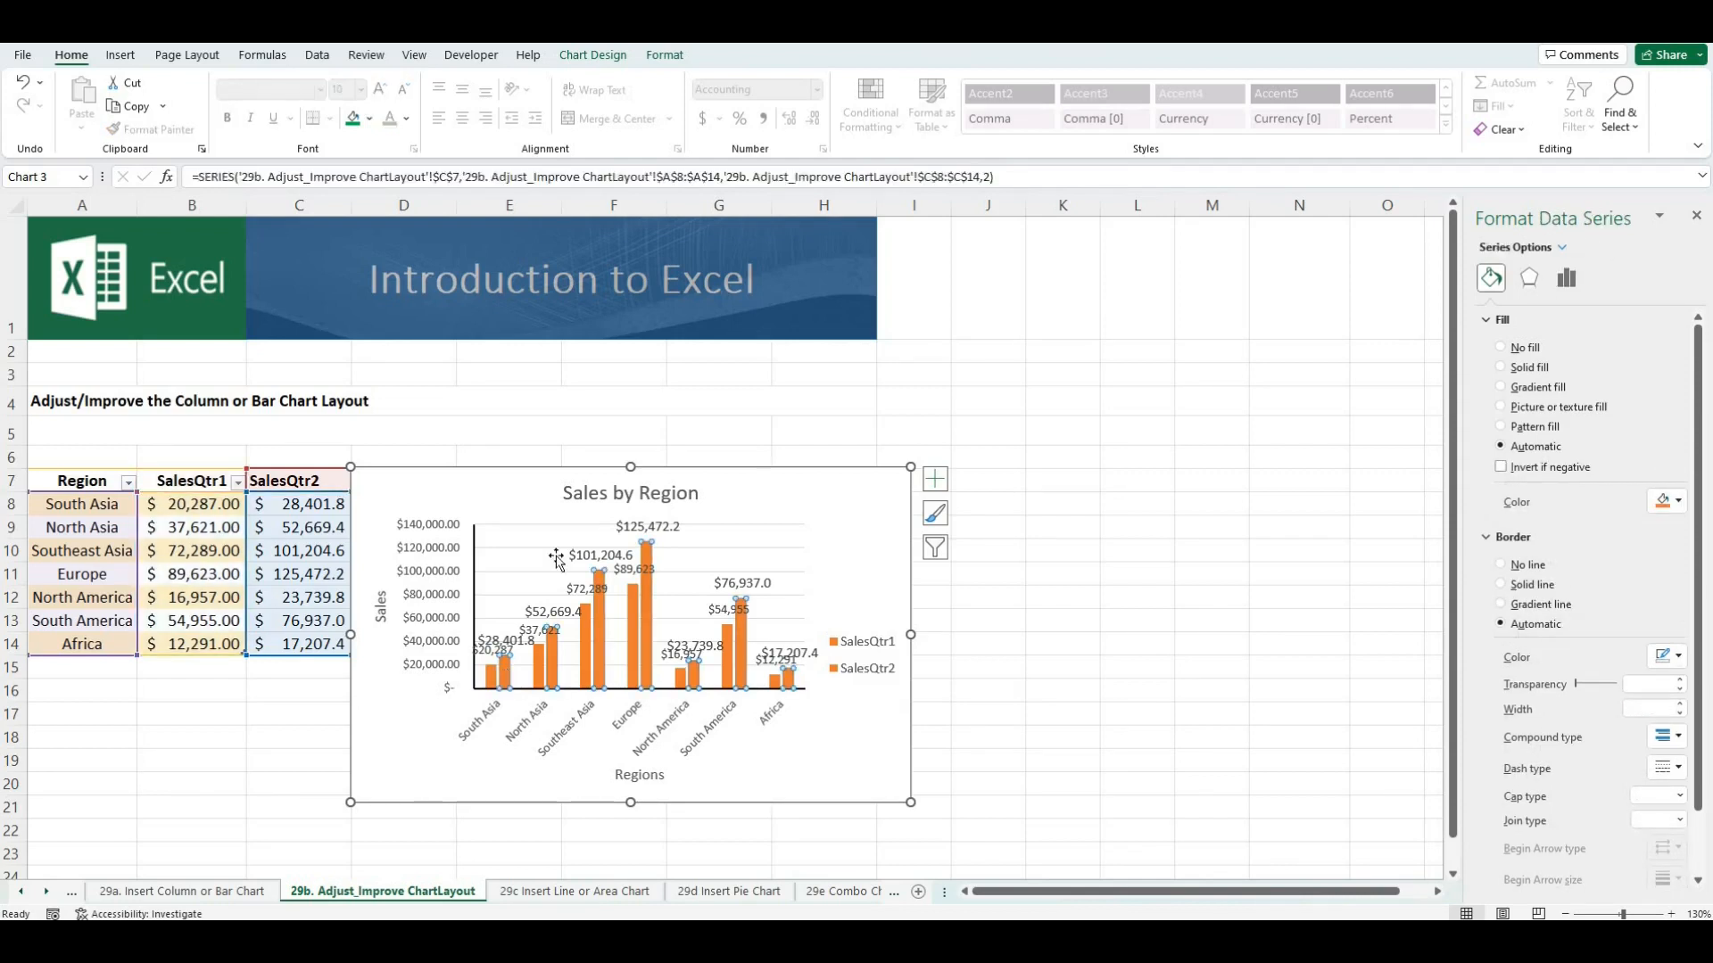
click(664, 56)
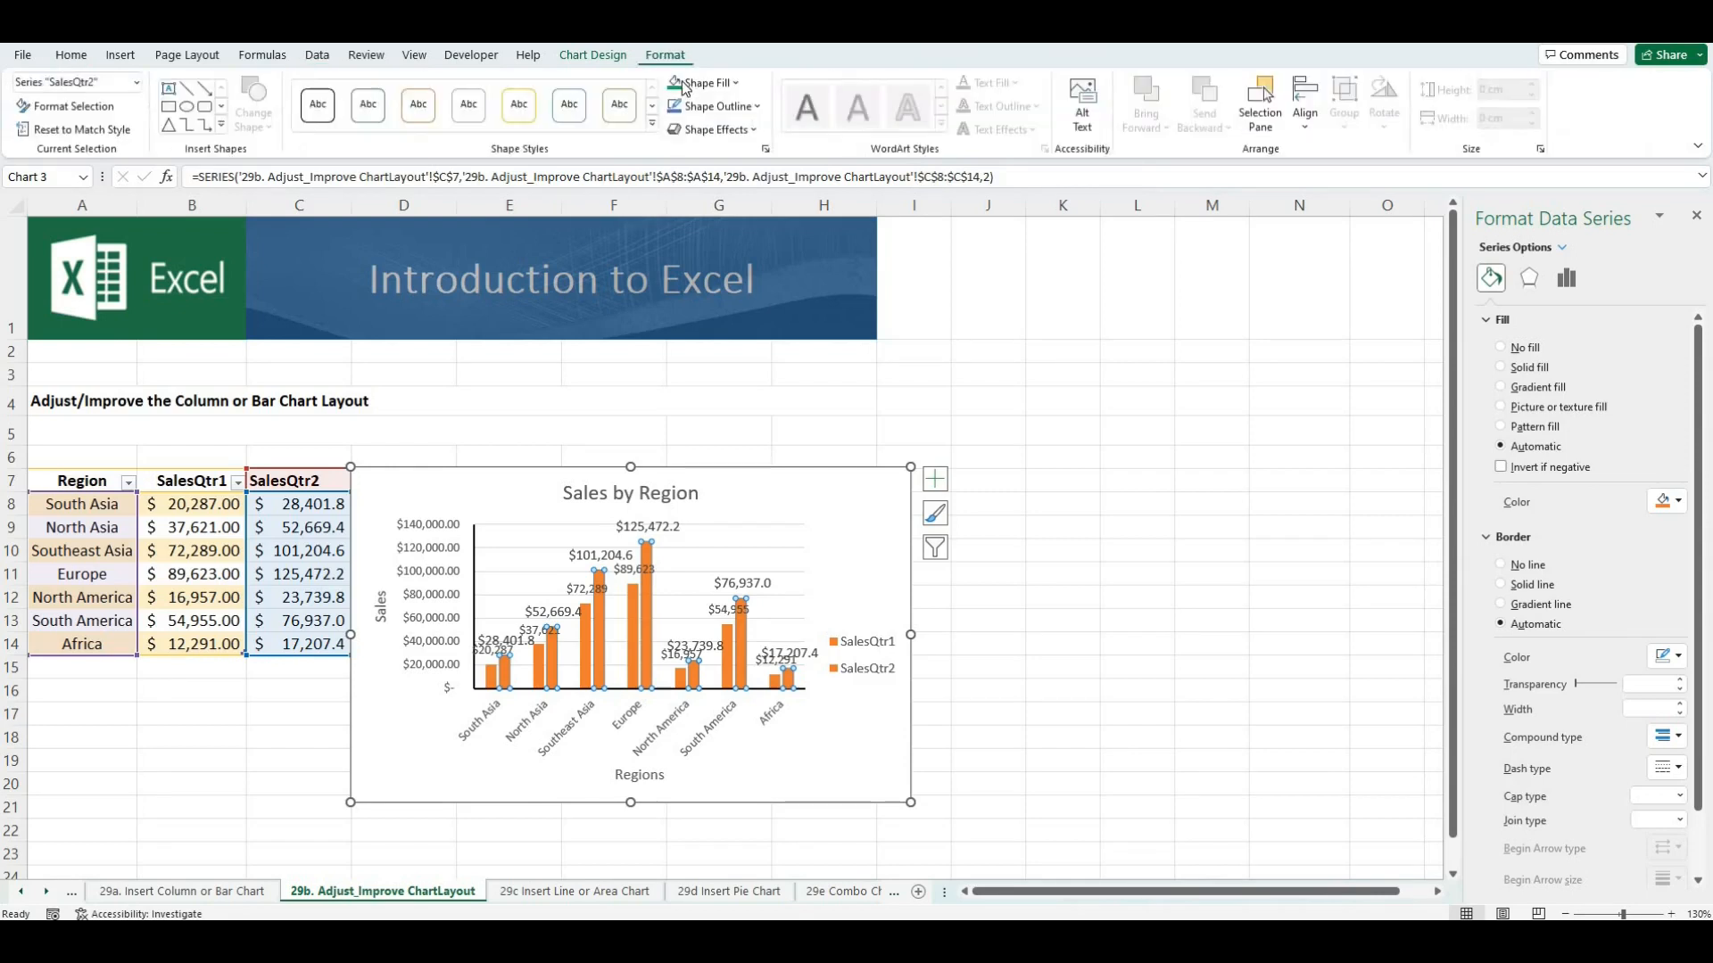
click(675, 83)
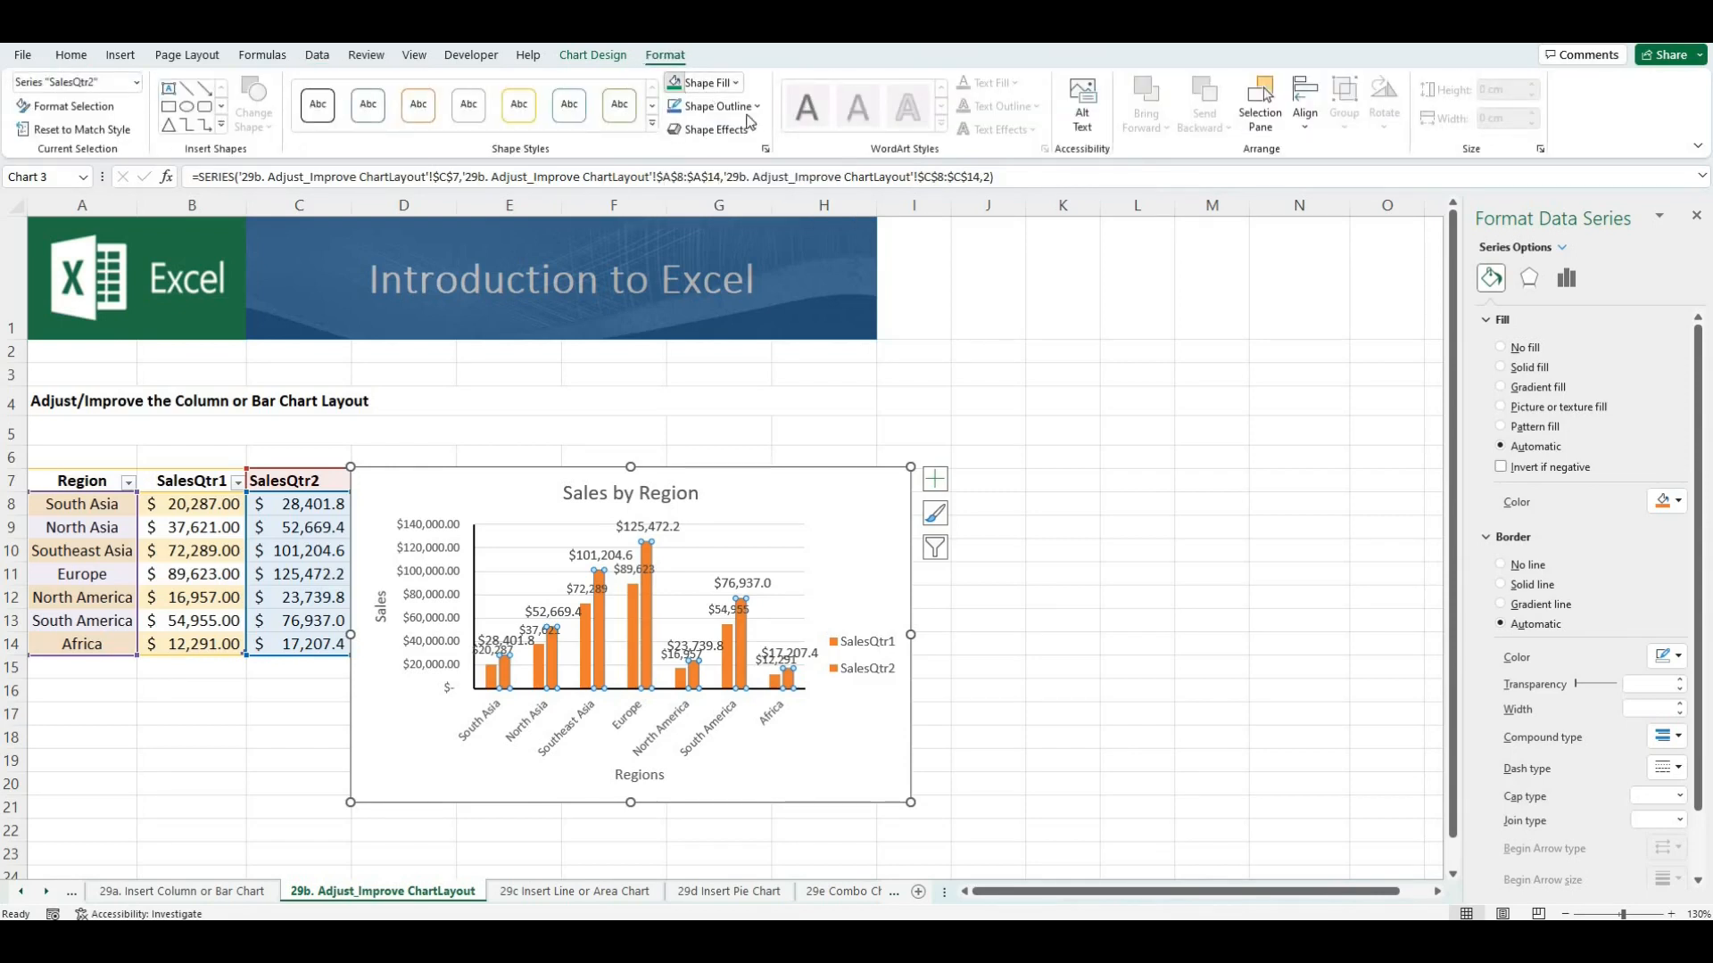
click(679, 665)
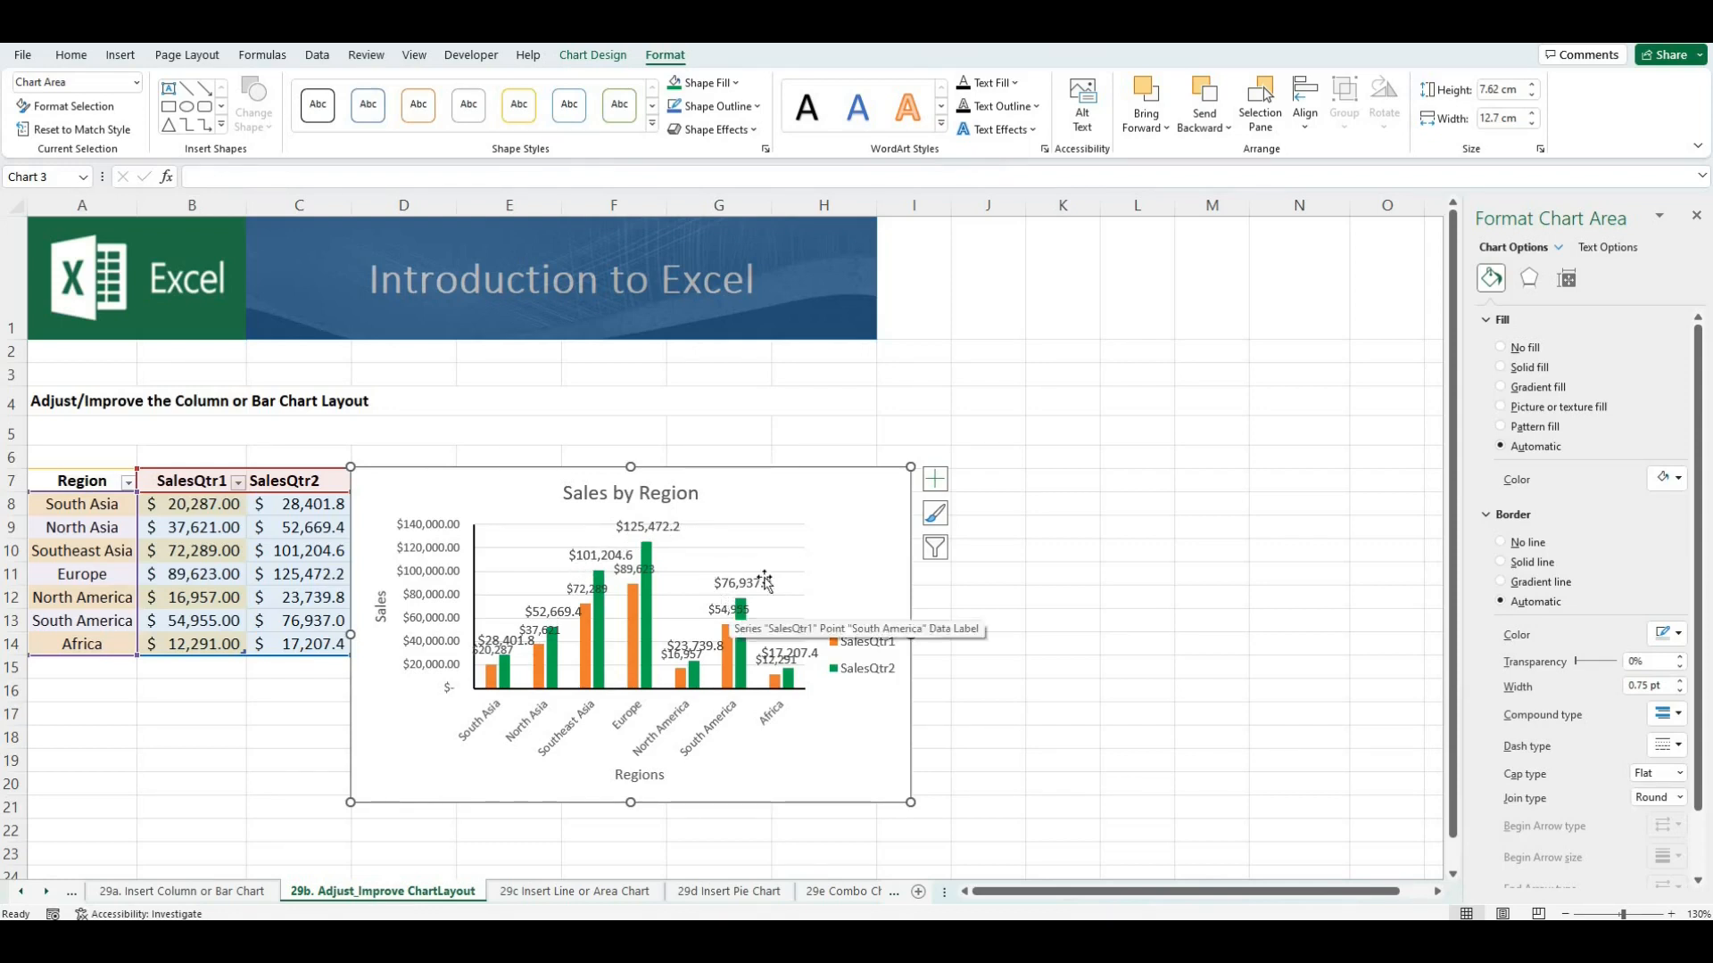
Remove the data labels from the whole chart and deselect it
click(937, 481)
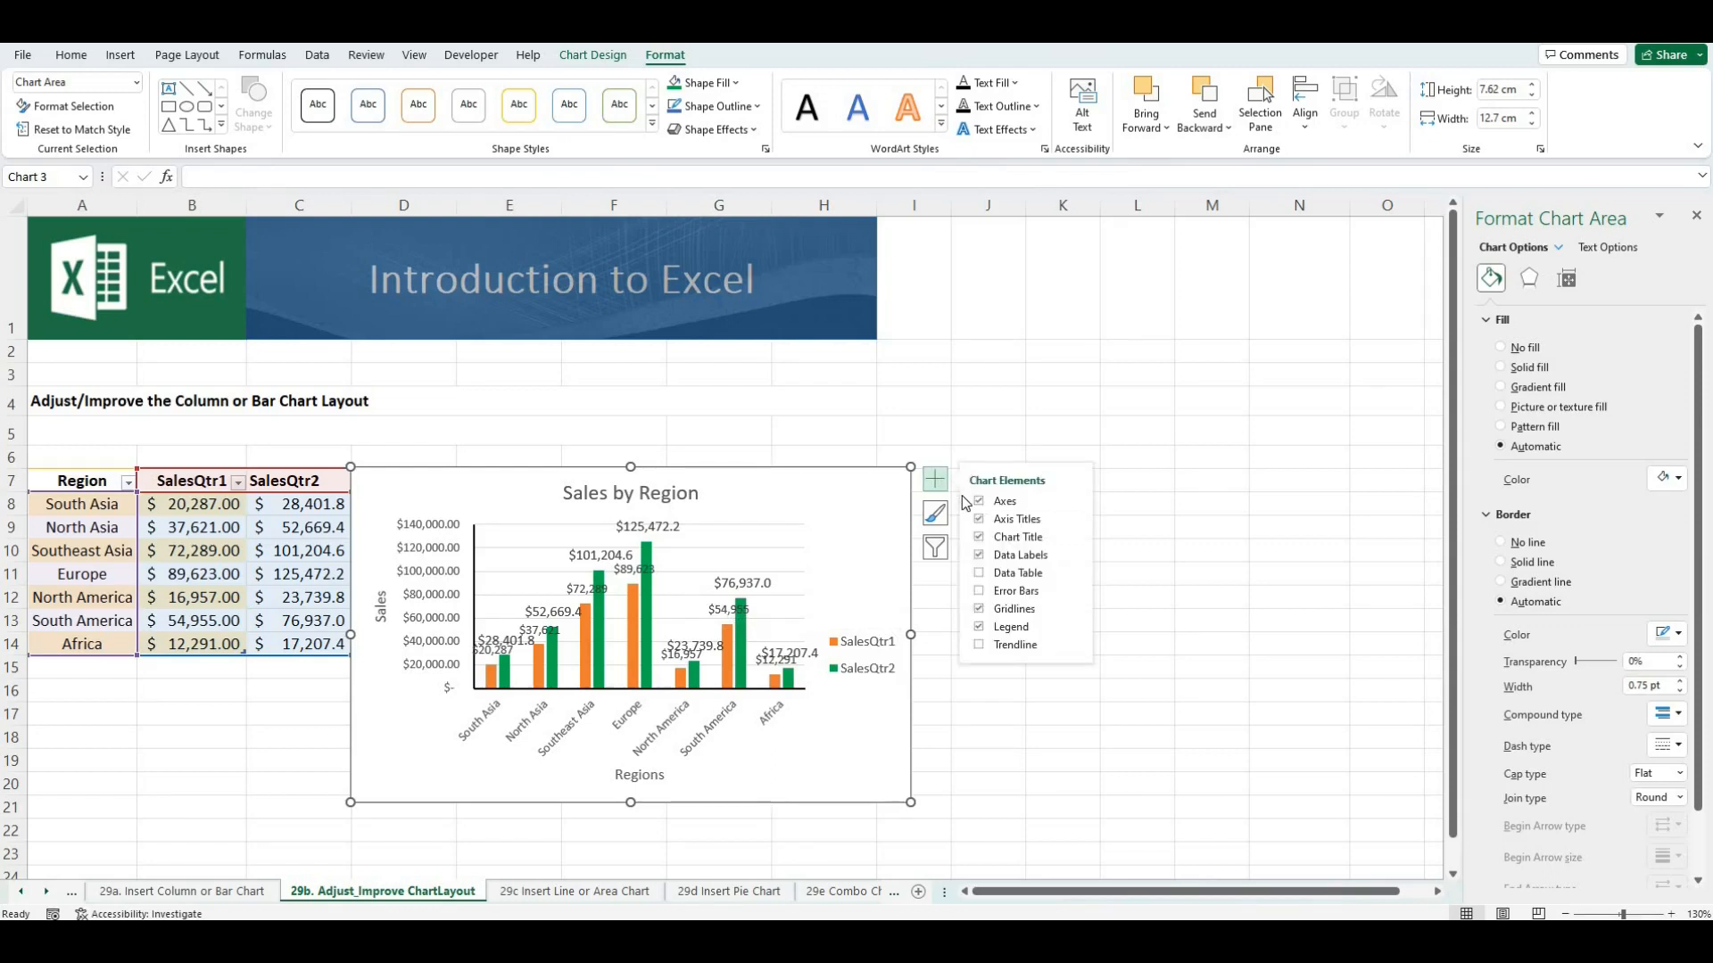
click(979, 554)
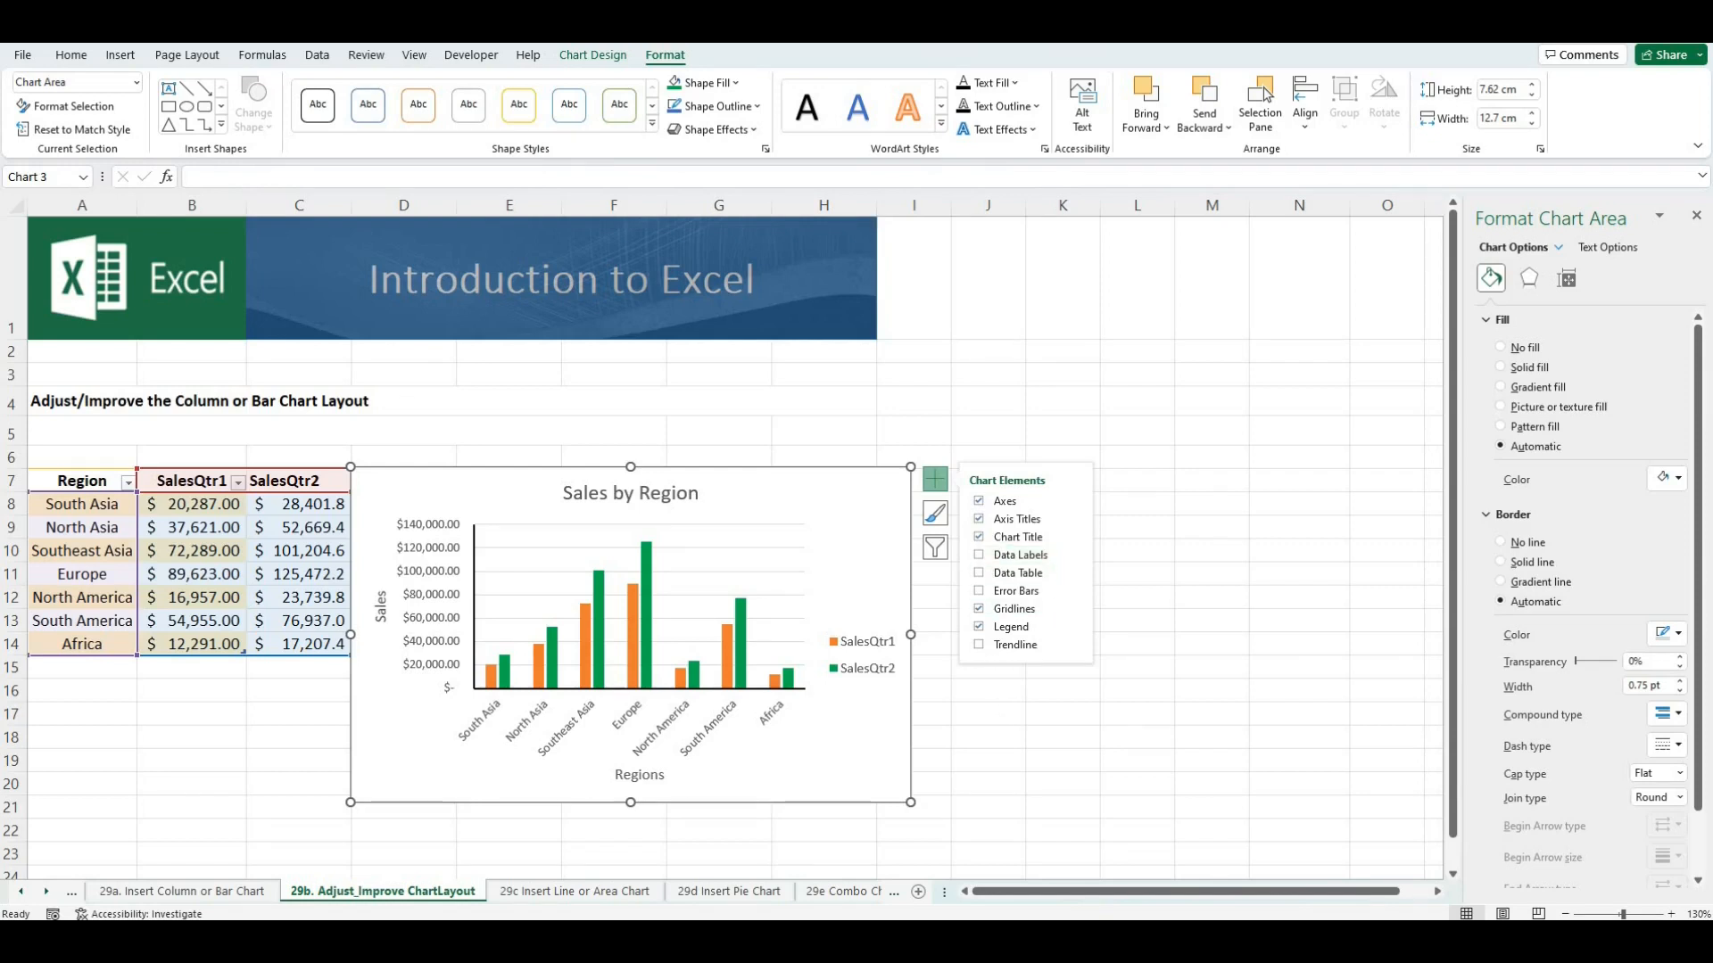
click(999, 710)
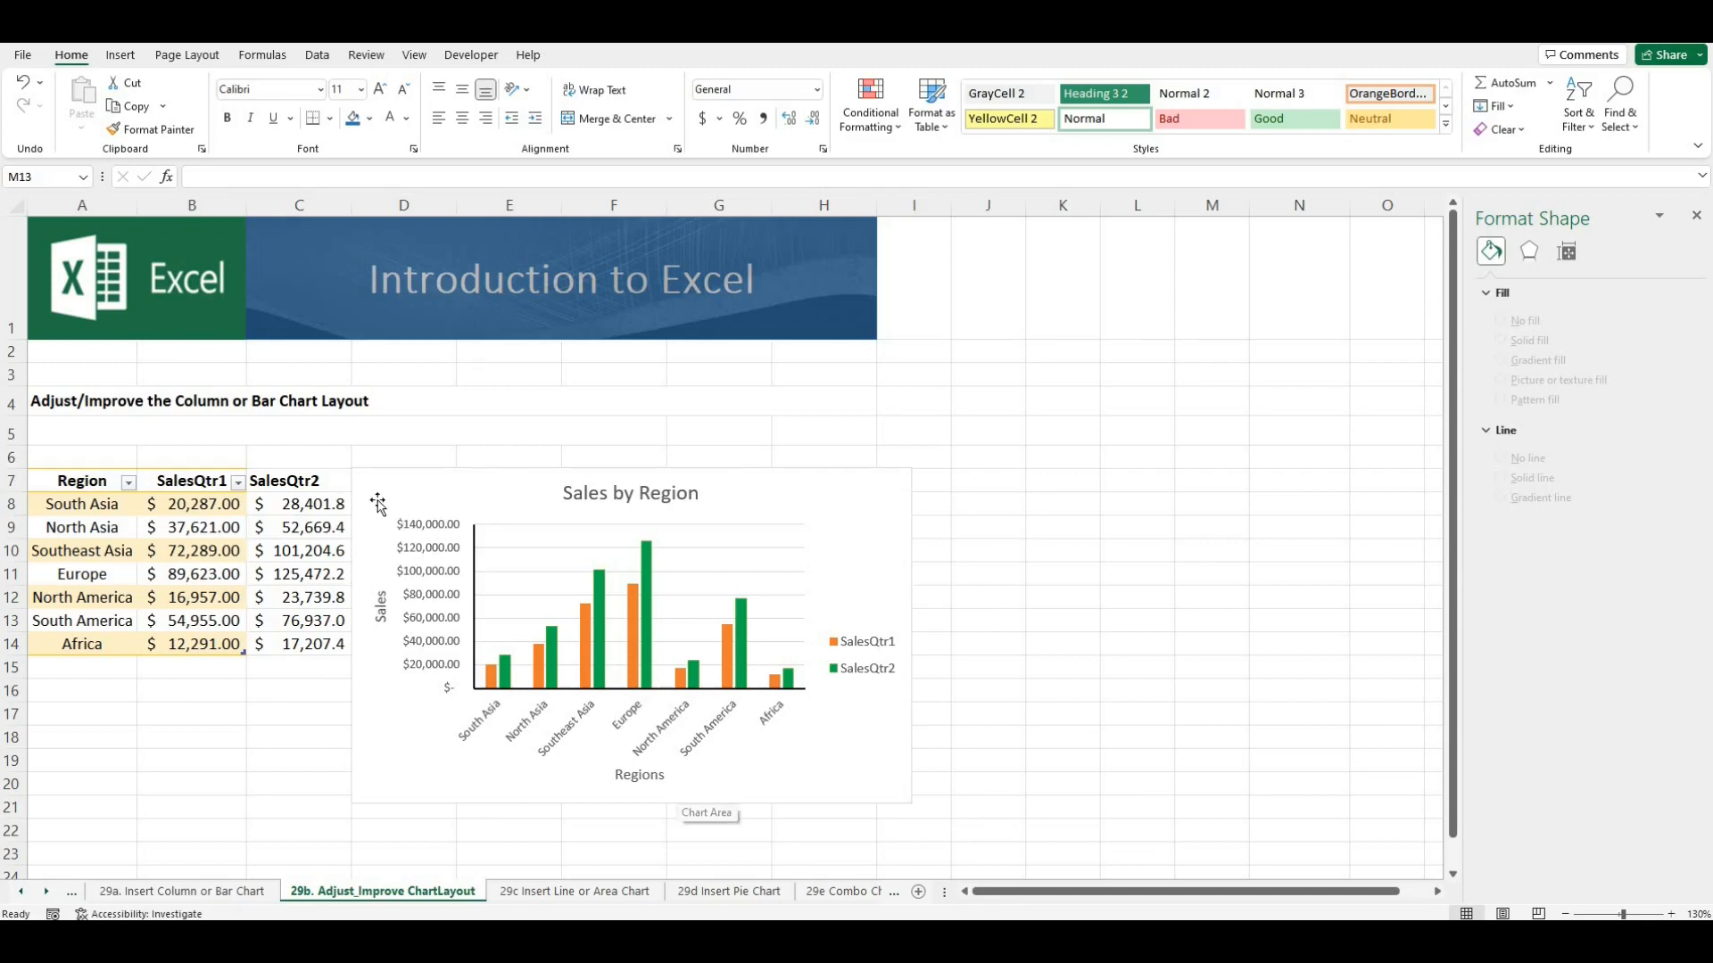
Undo the data label removal, the green fill and the extension of the chart's data range to SalesQtr2
click(25, 87)
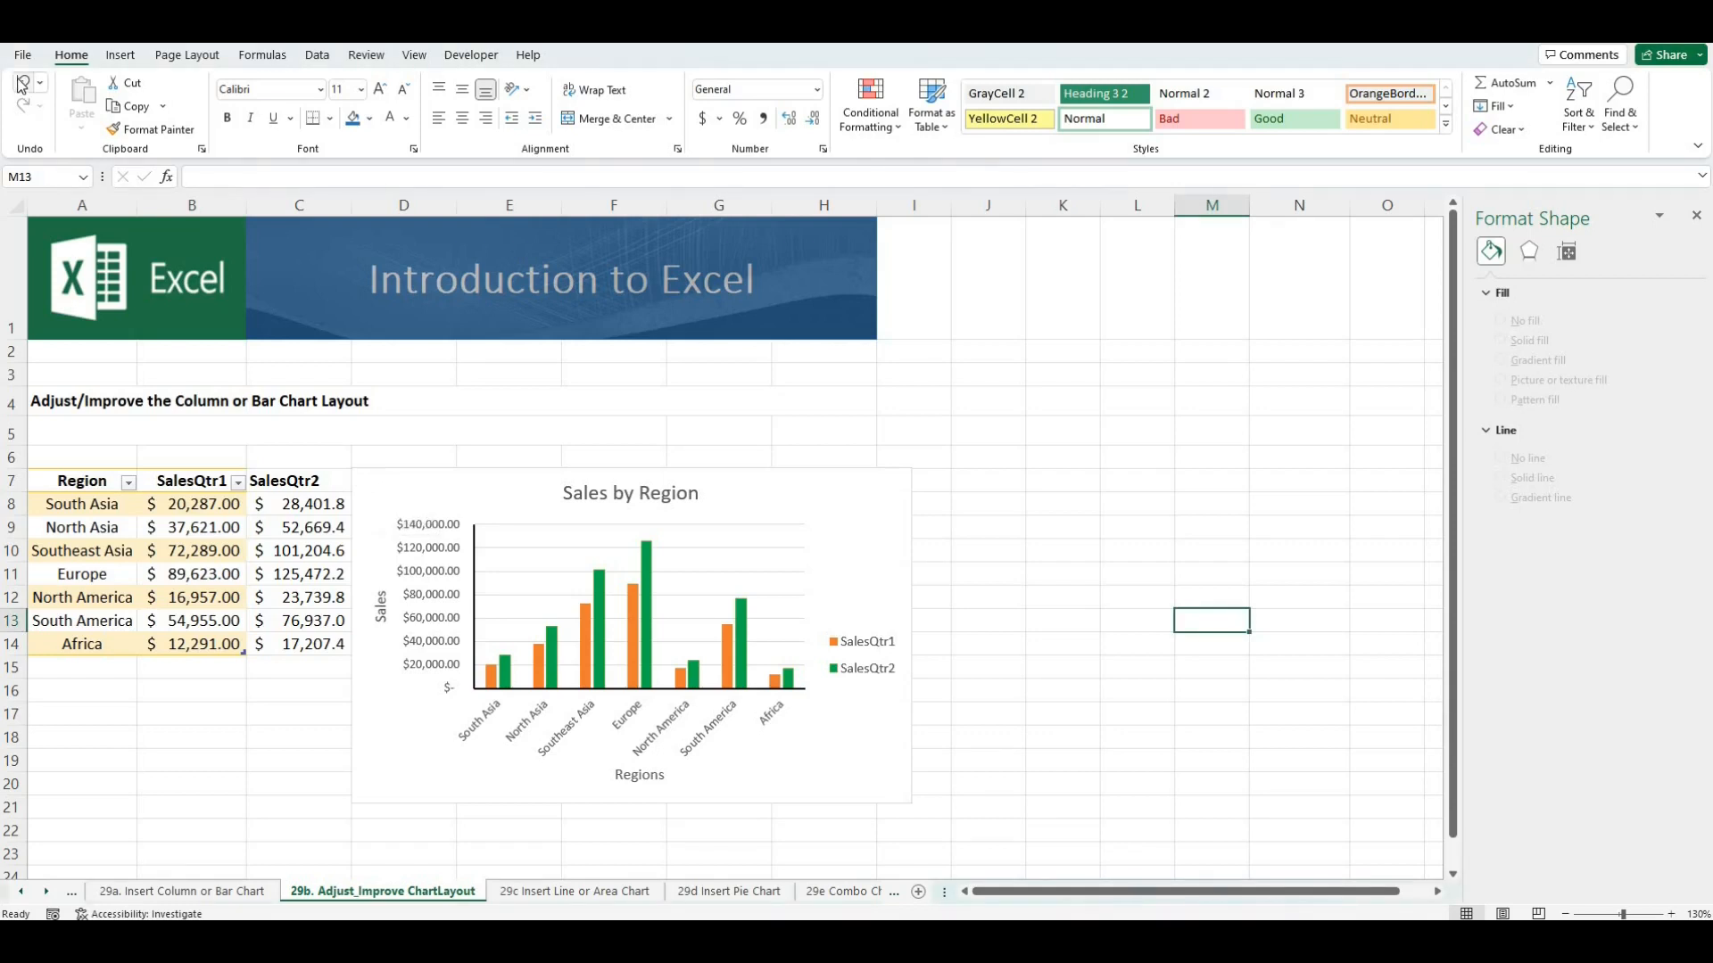
click(22, 84)
click(22, 84)
click(21, 84)
click(21, 84)
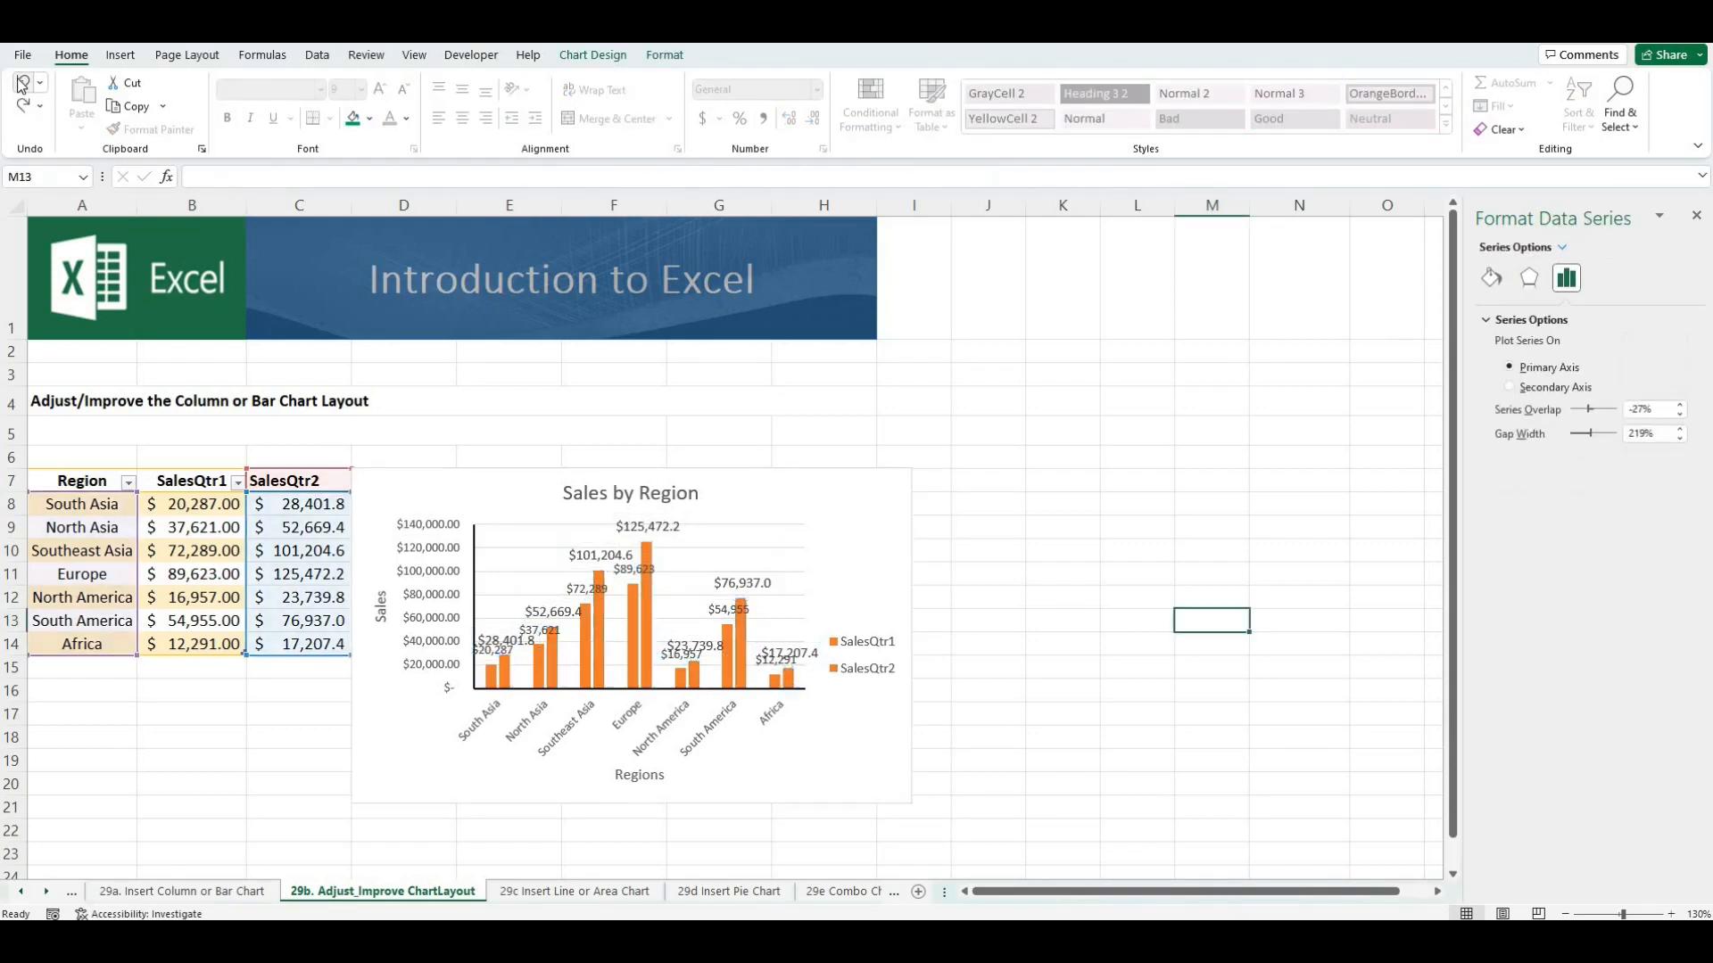
click(21, 84)
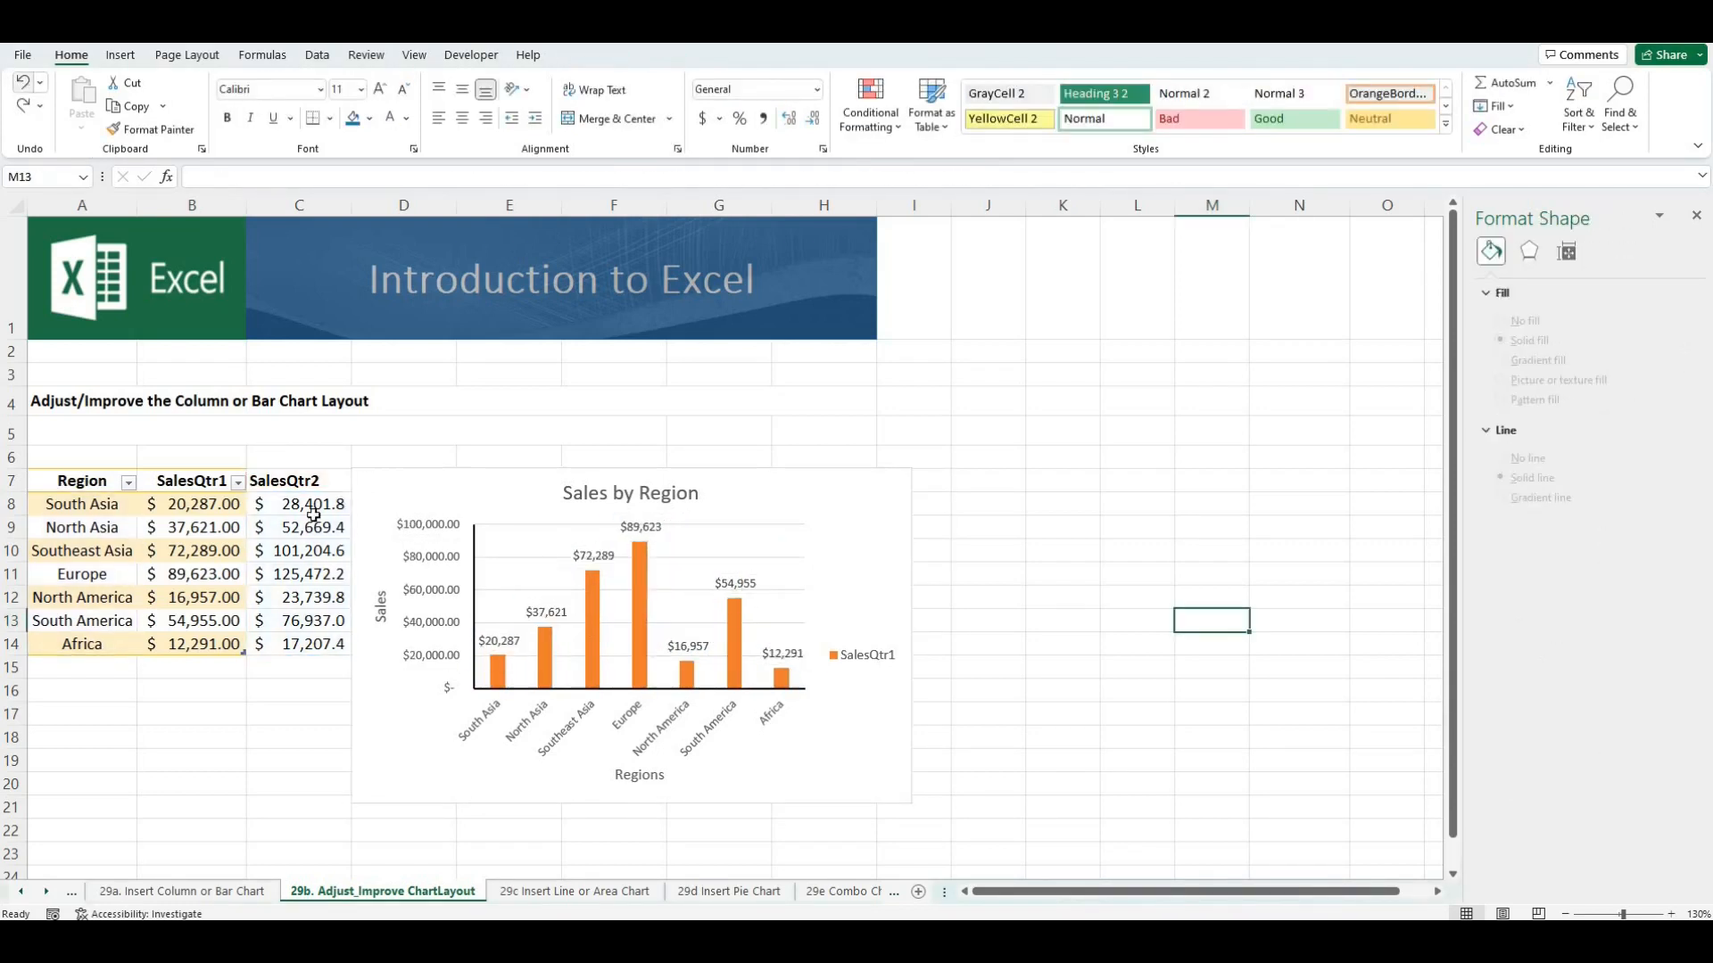
Add a data series to the chart through its data source, with C7 as series name and C8:C14 as values
click(368, 497)
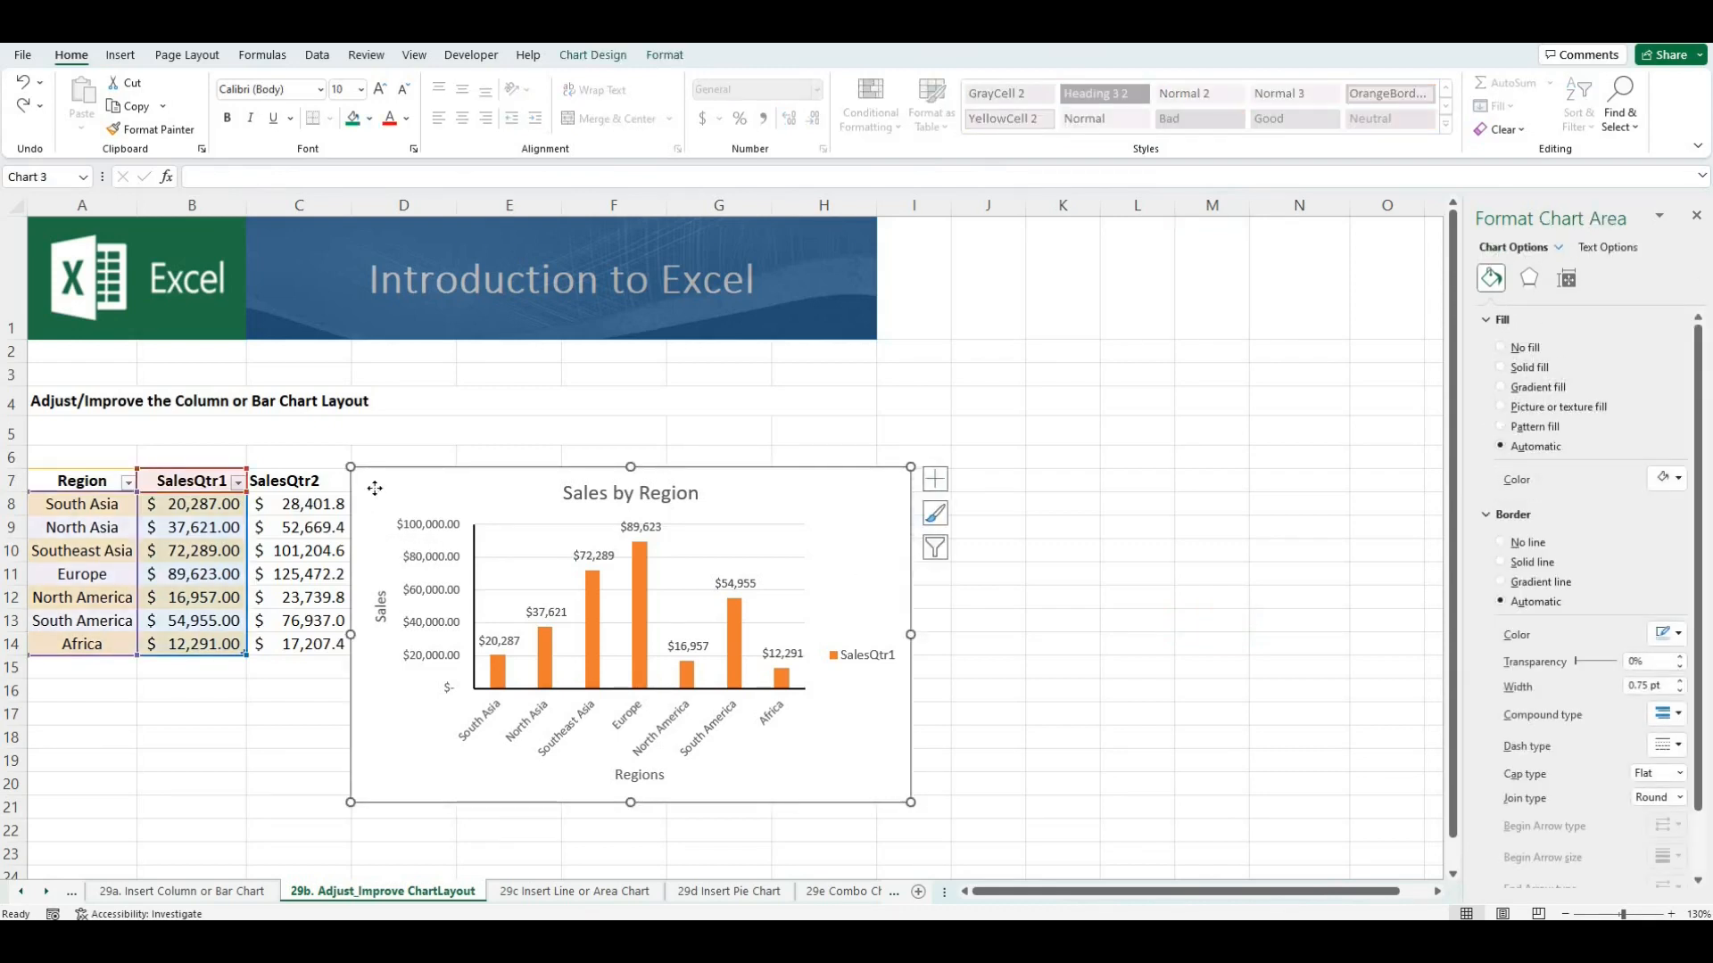
right_click(444, 558)
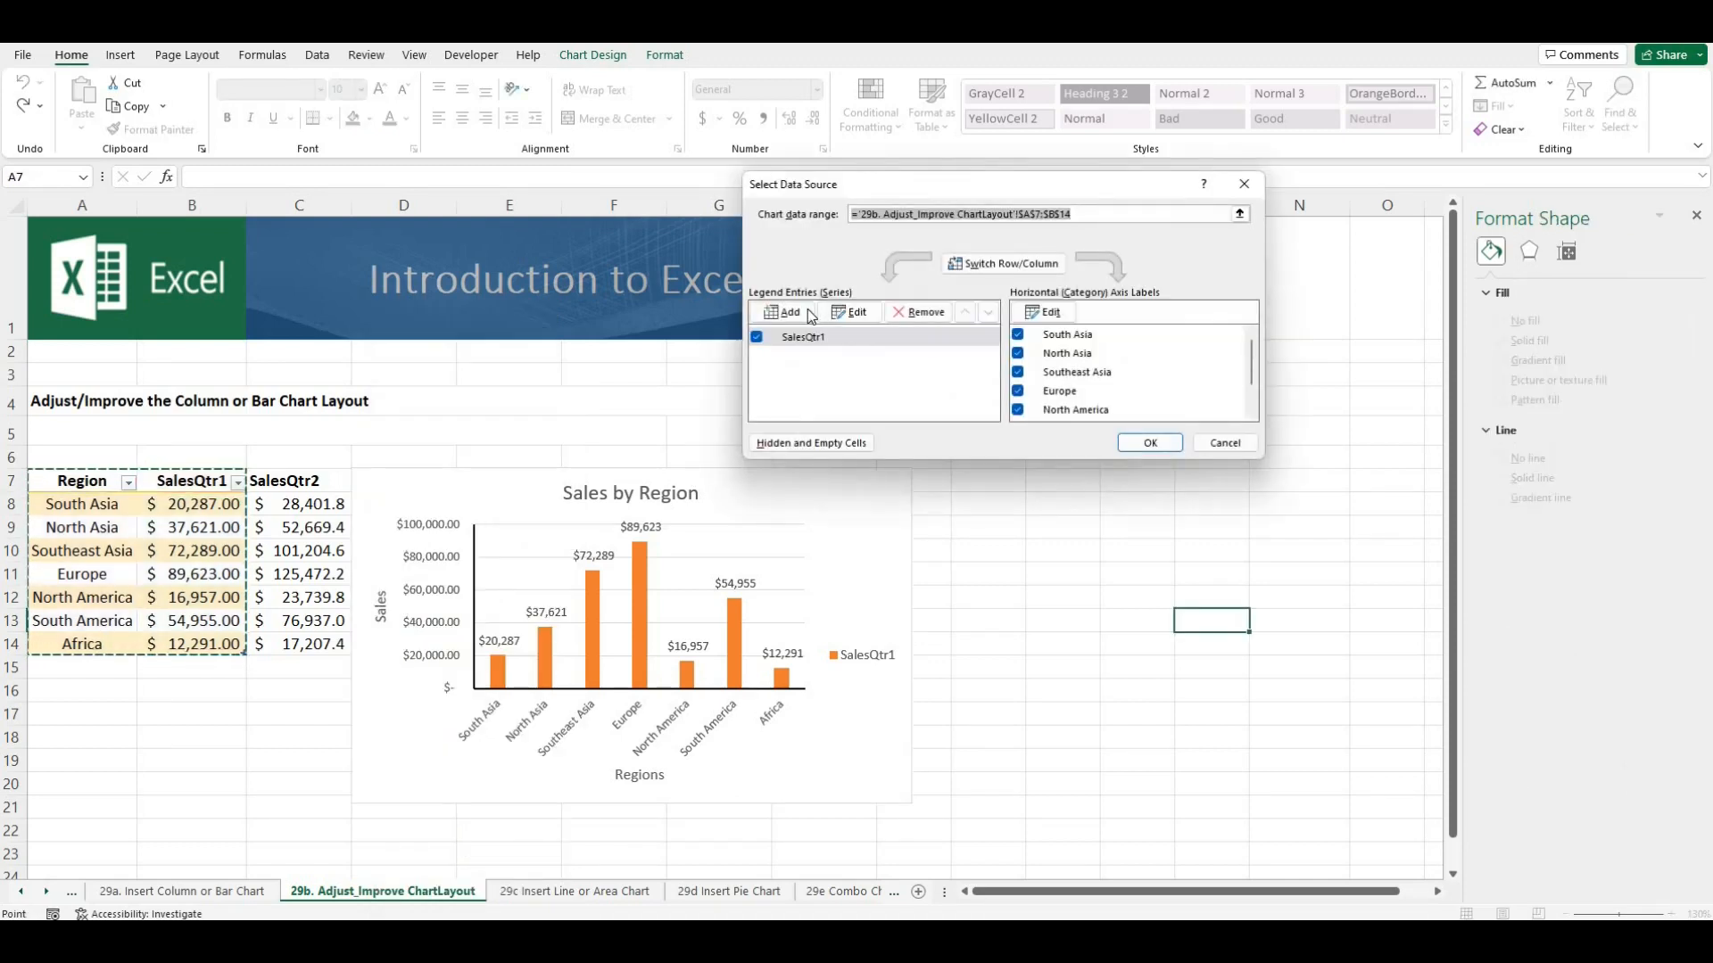
click(809, 314)
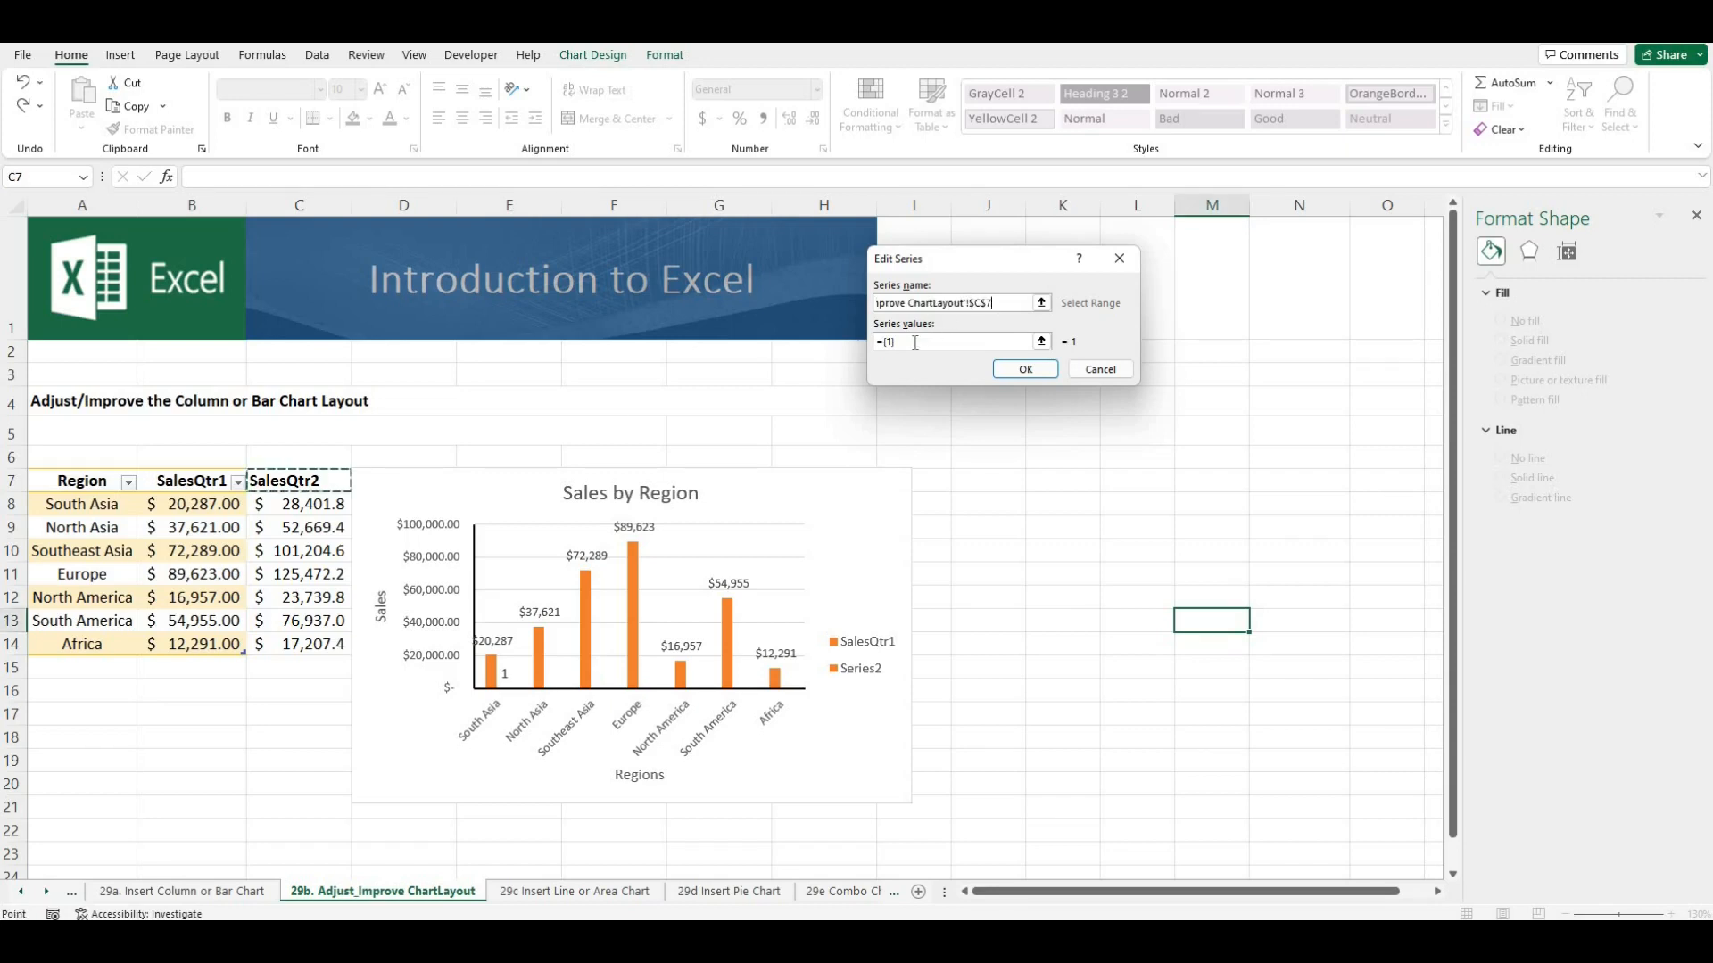
click(909, 344)
drag(332, 505, 325, 644)
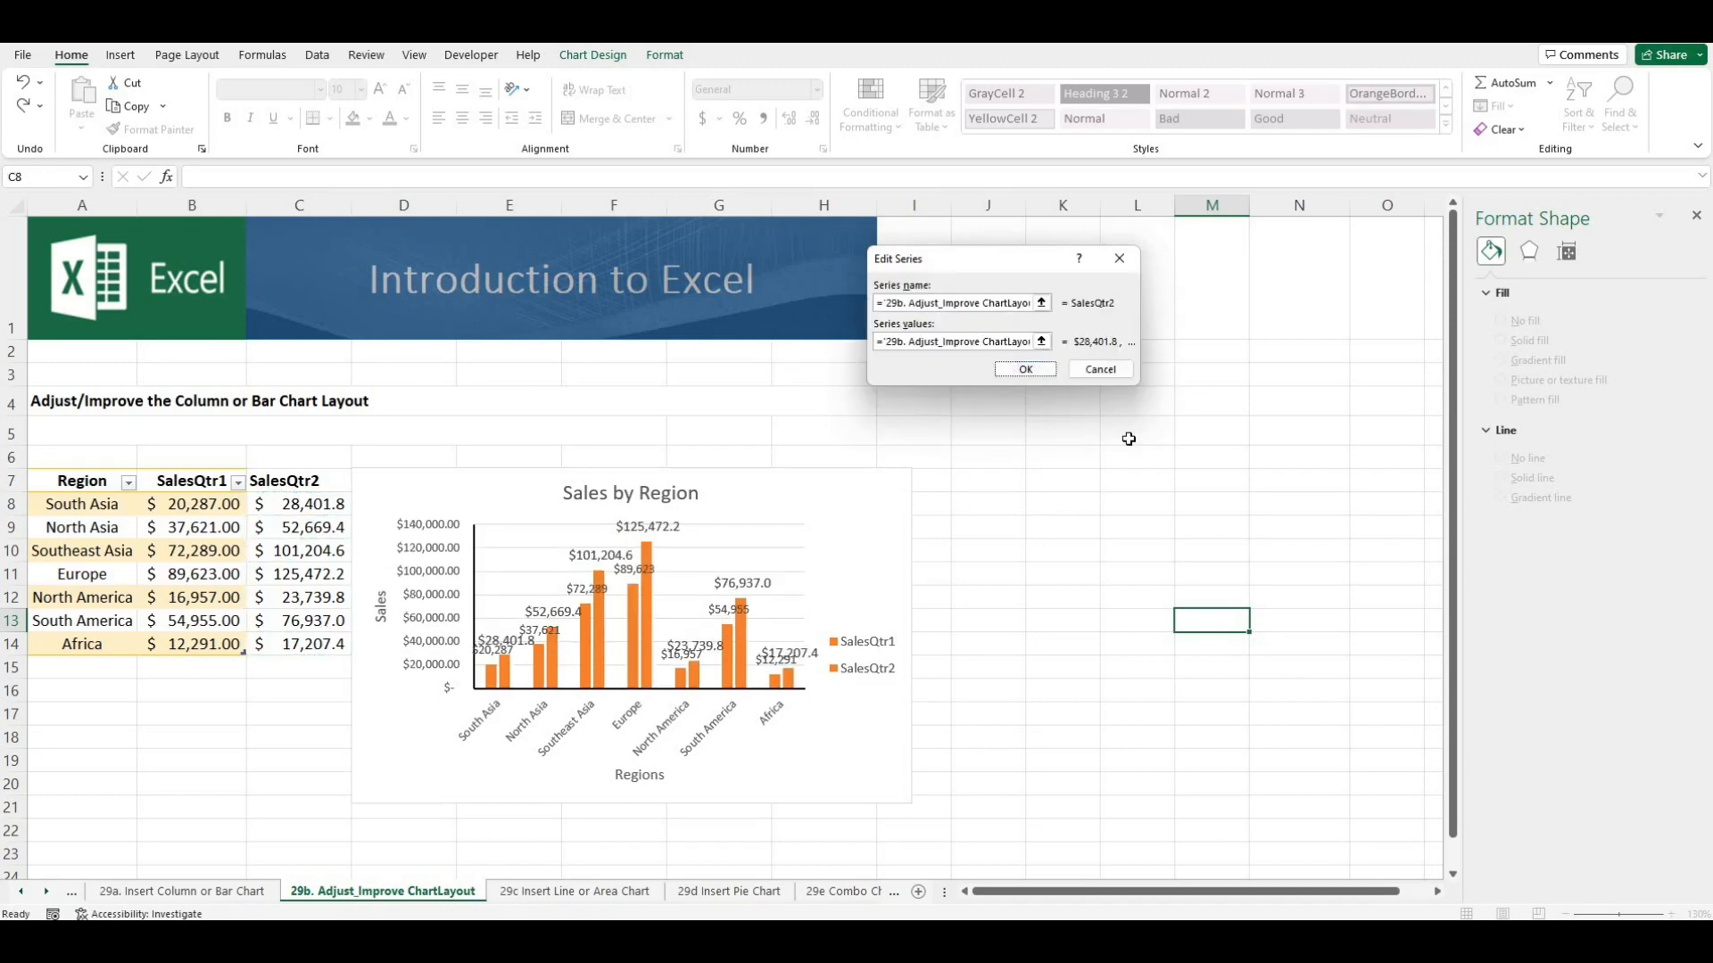
key(Return)
click(1128, 439)
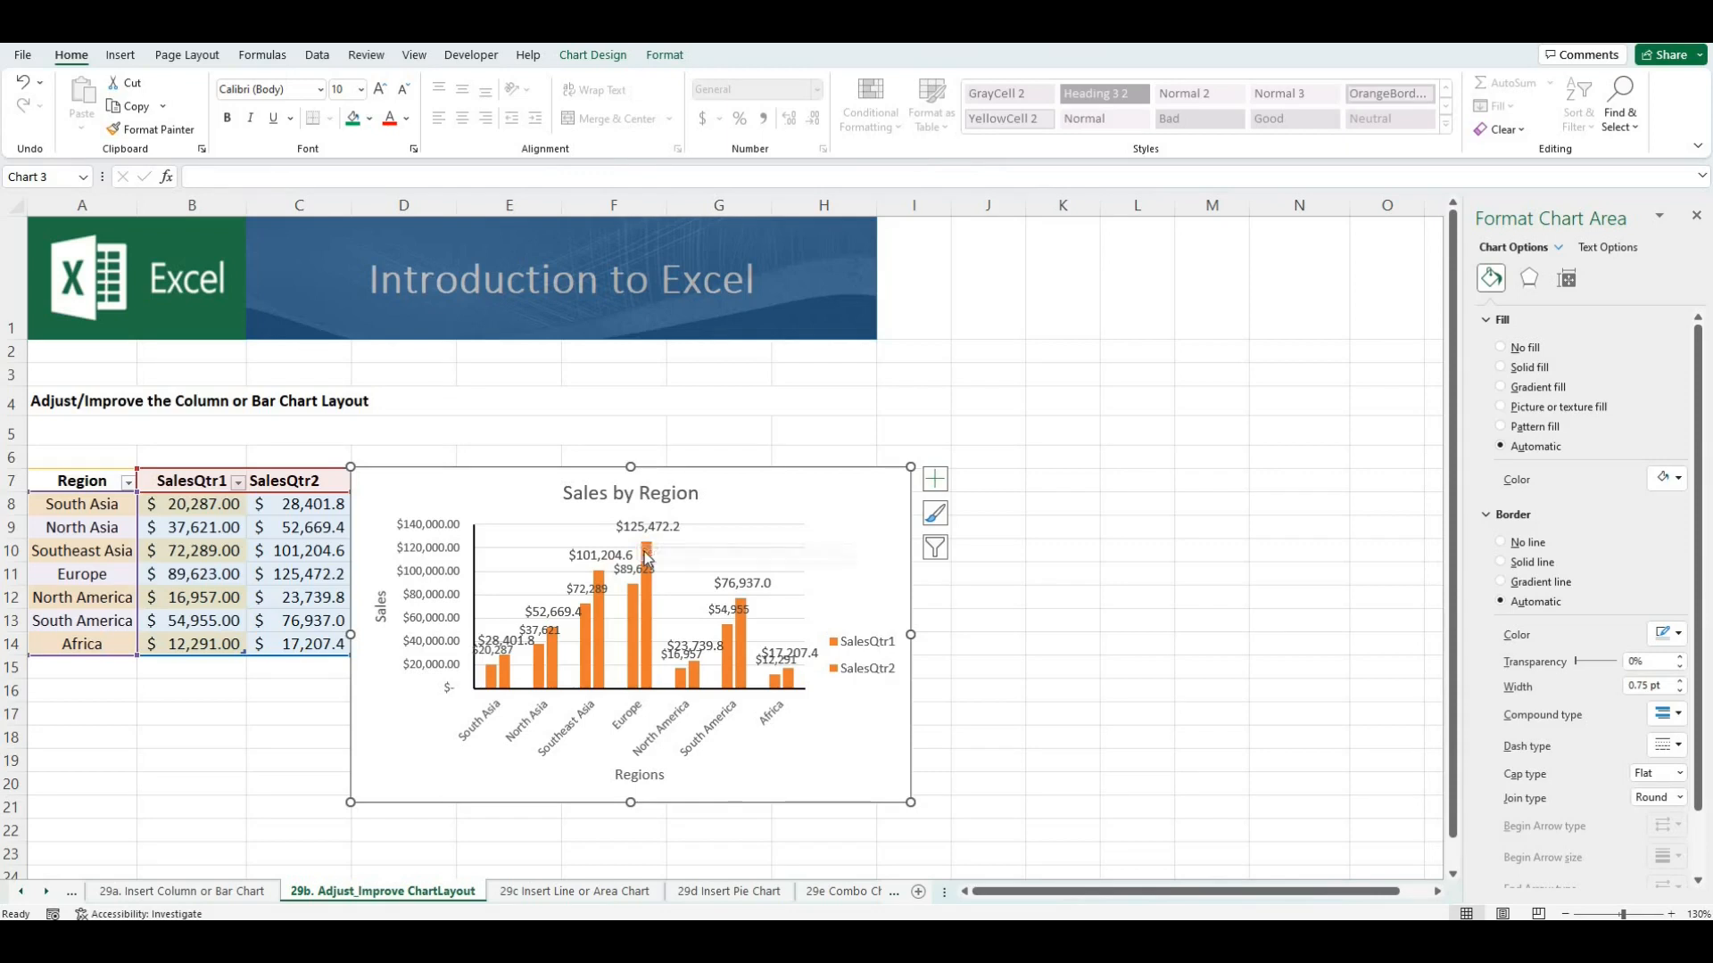
Fill the whole SalesQtr2 series with a solid green theme colour
mouse_move(647, 558)
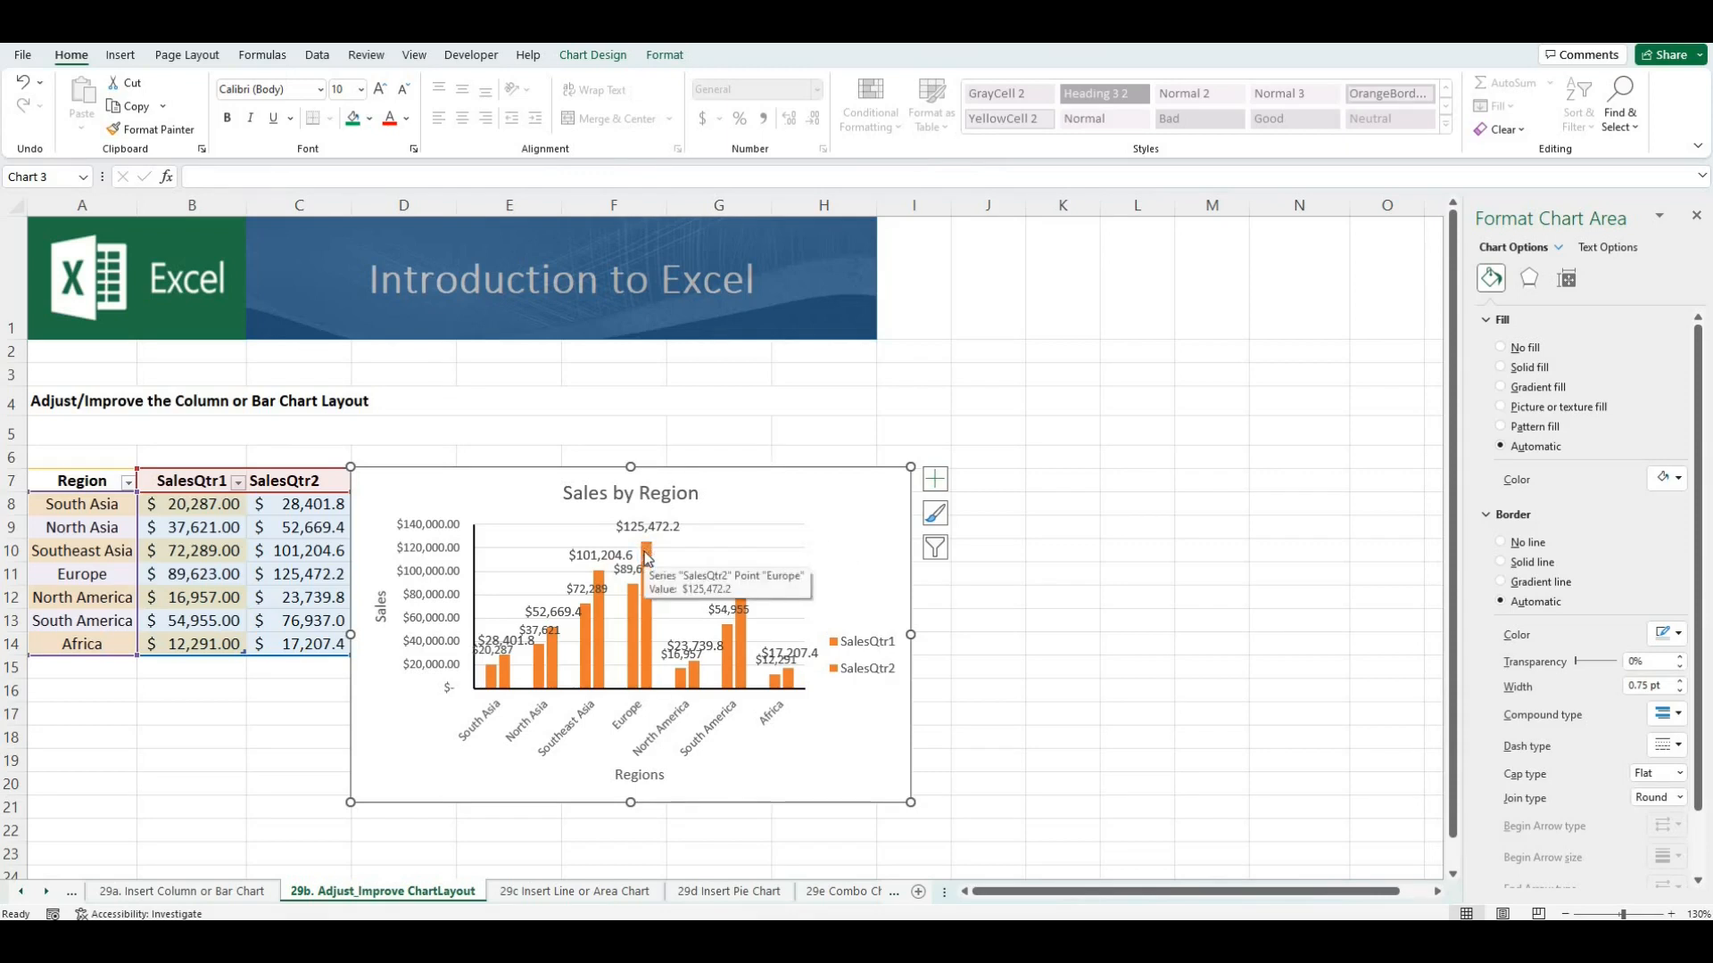
click(648, 559)
click(647, 559)
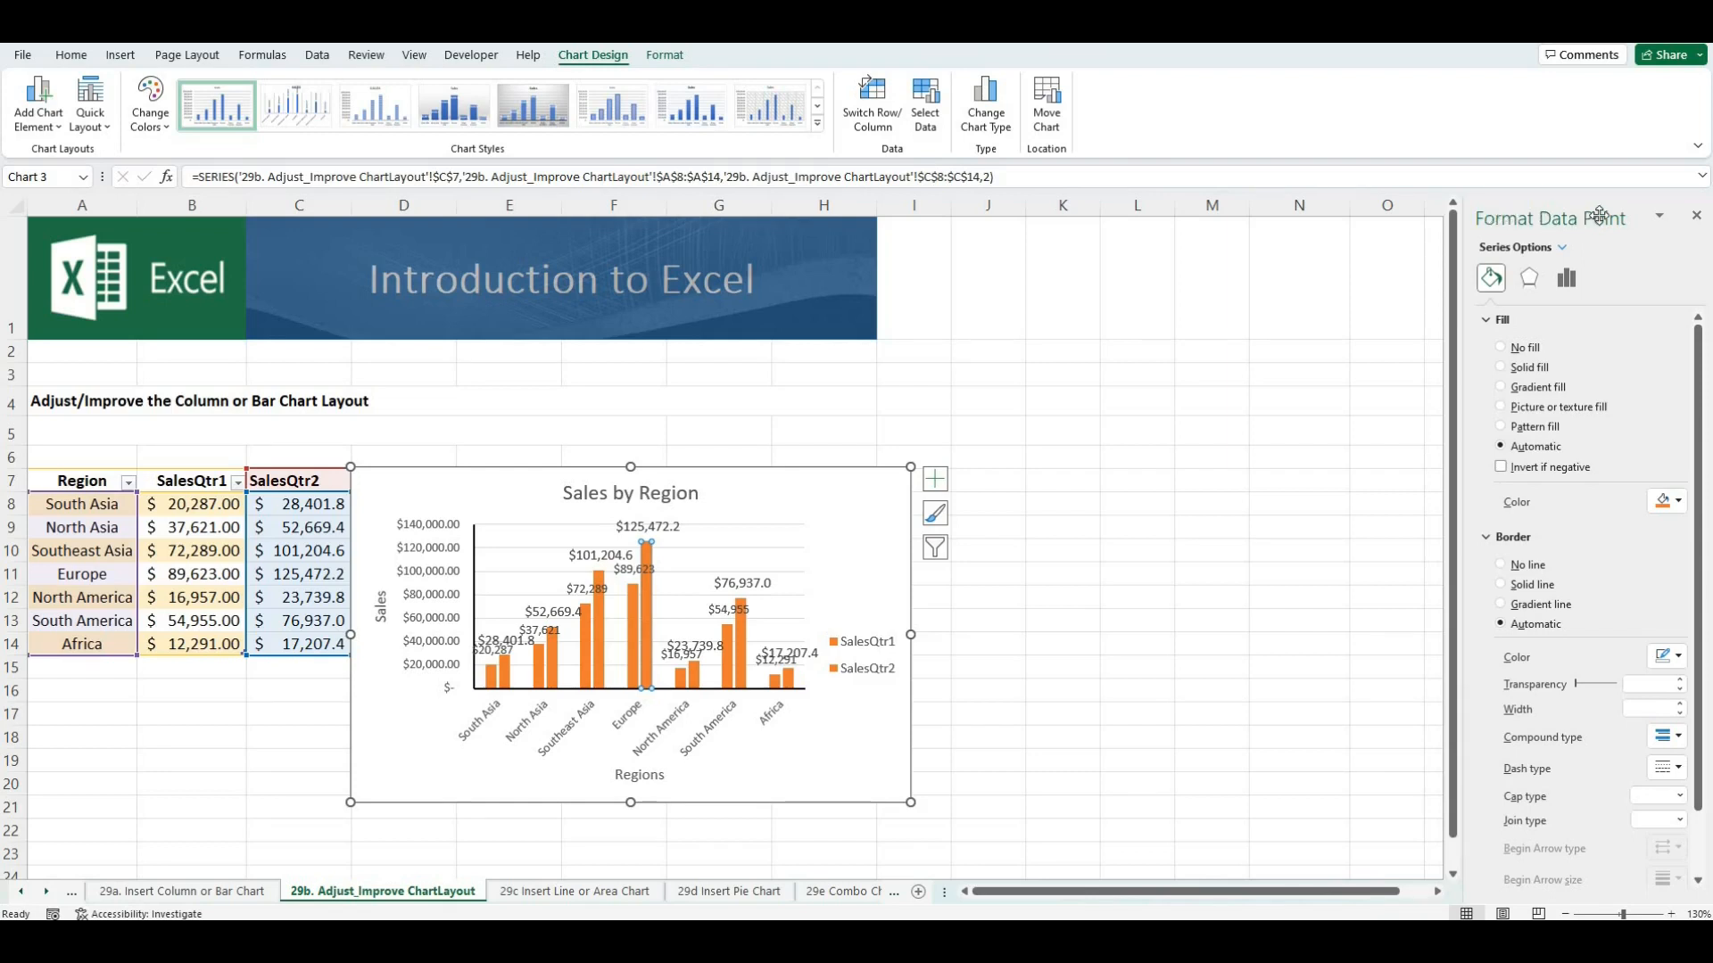
click(1563, 248)
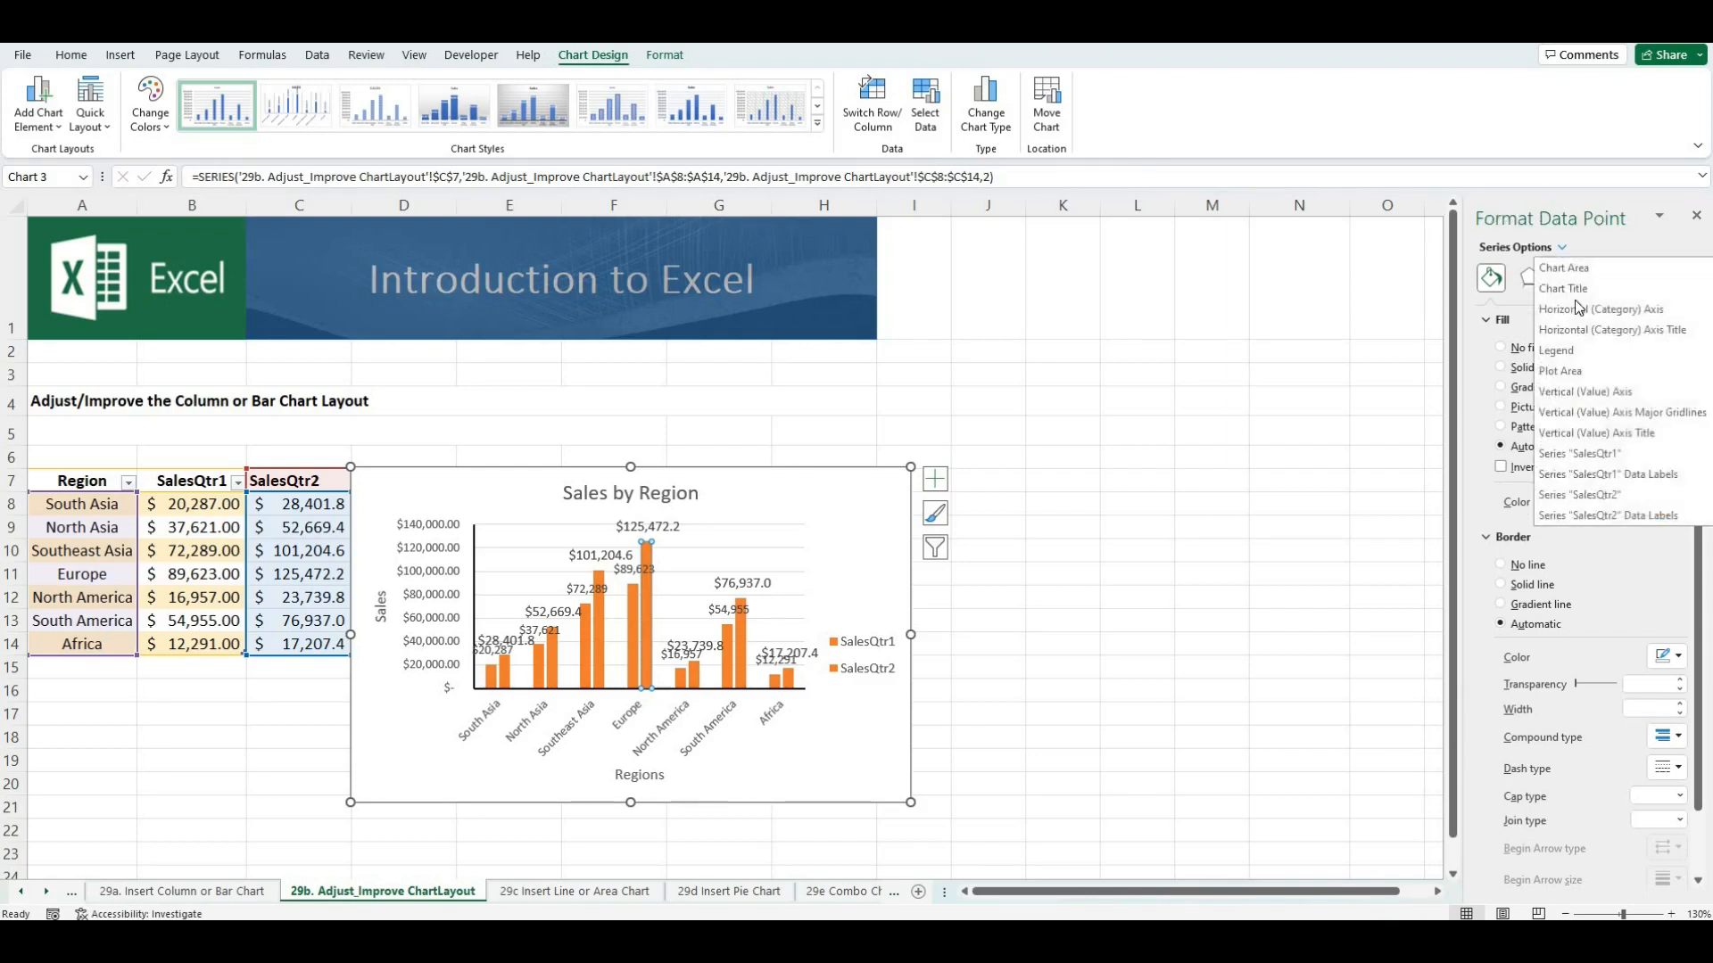
click(1584, 497)
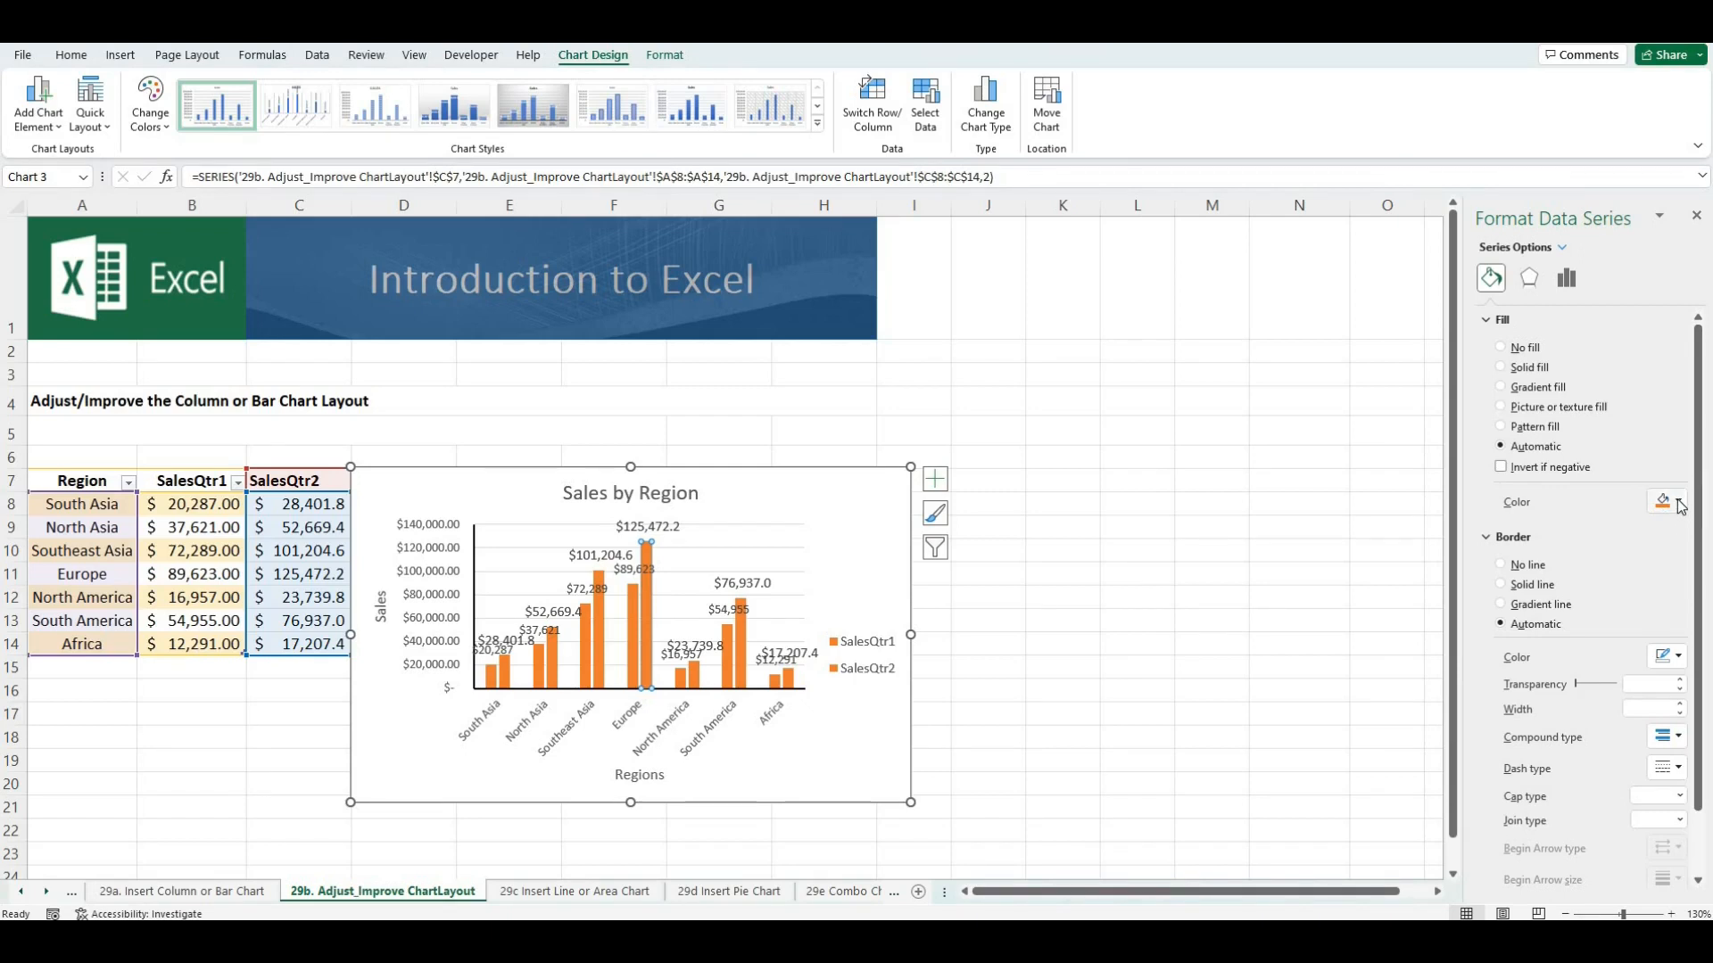
click(1679, 503)
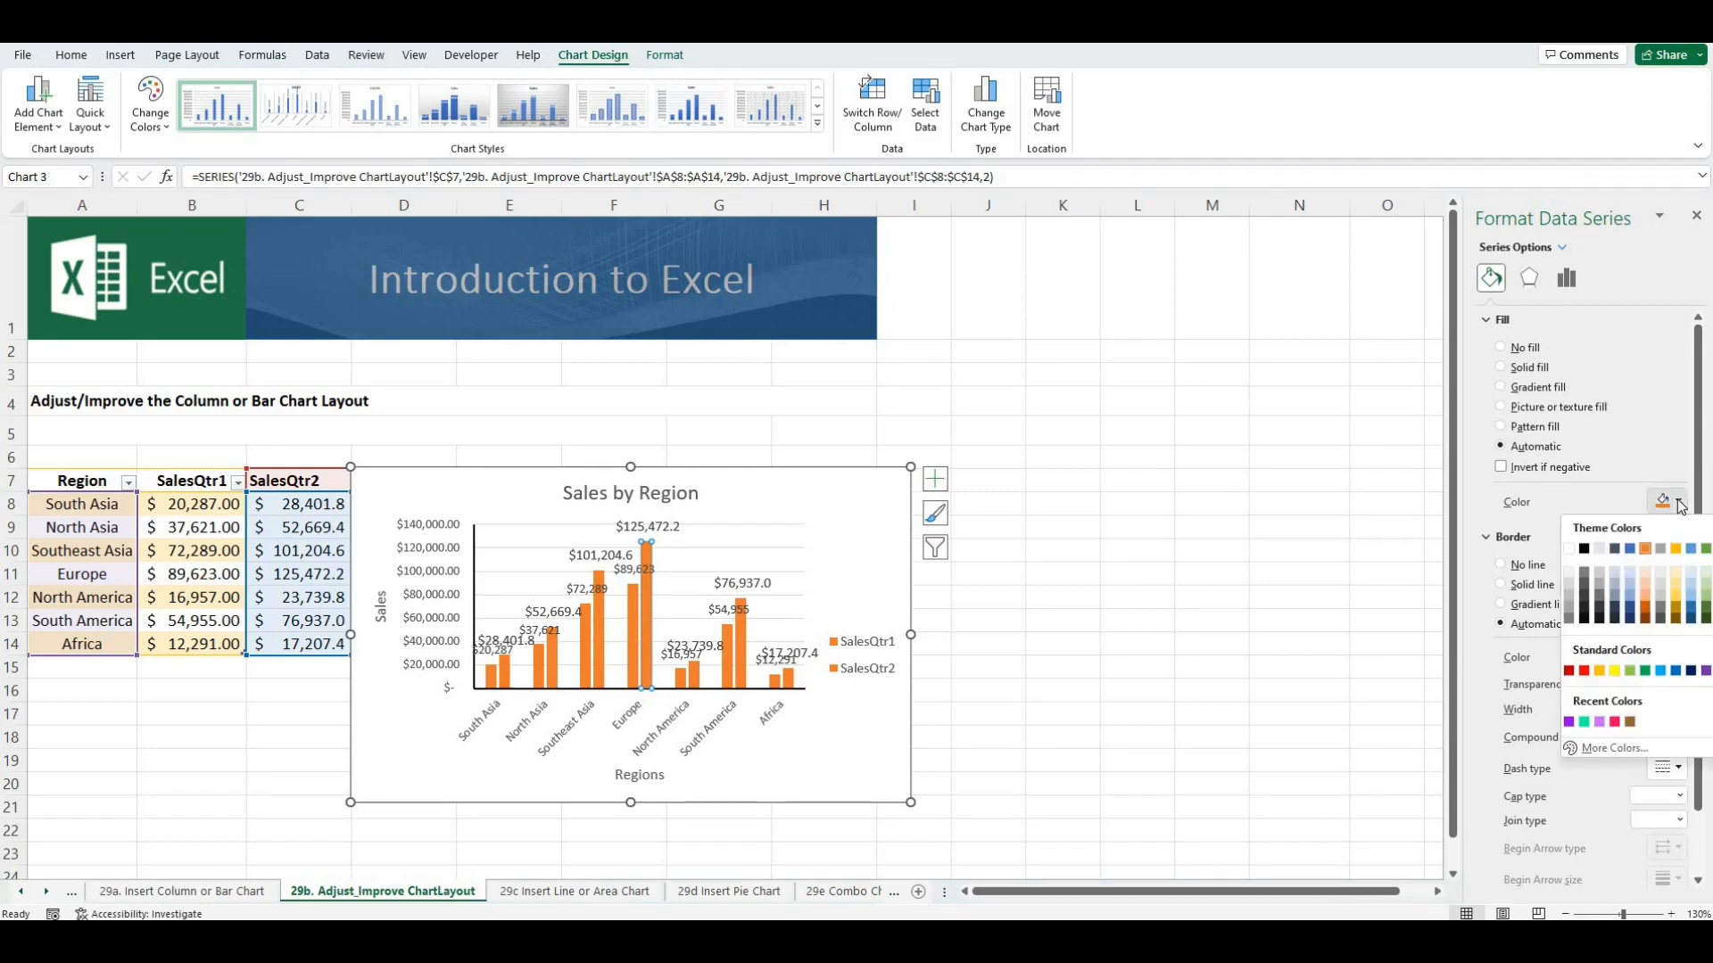
click(1704, 550)
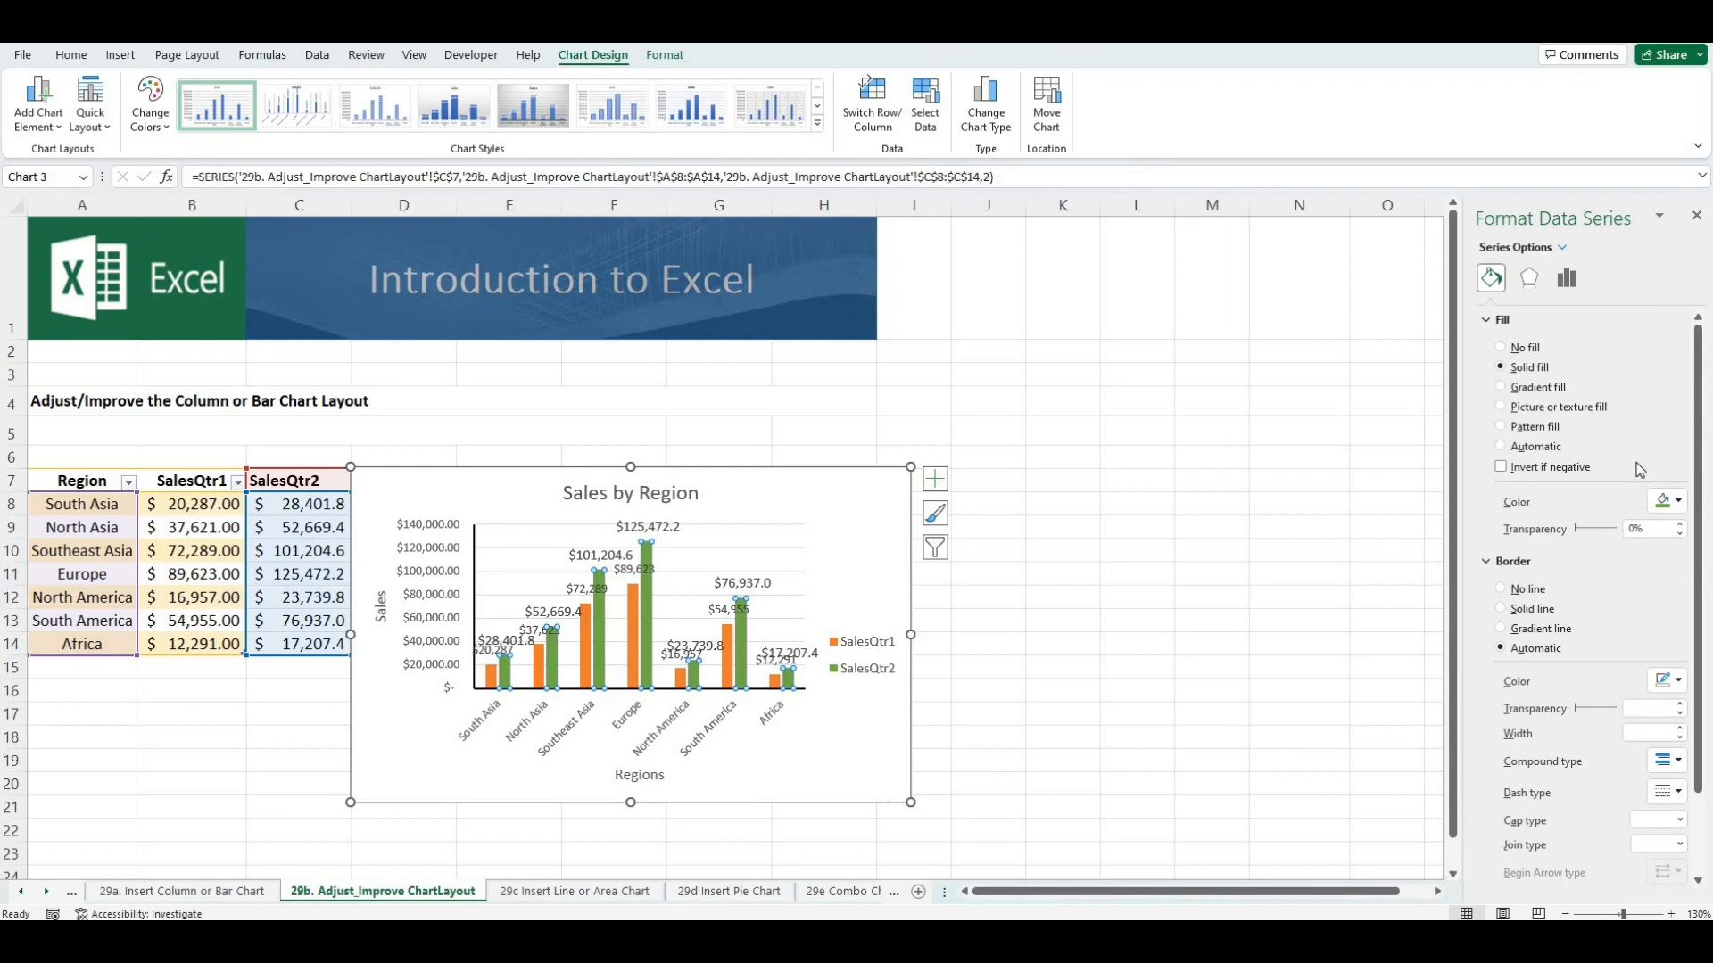
Turn off the Value option for the data labels of the SalesQtr2 series and of the SalesQtr1 series
click(1560, 247)
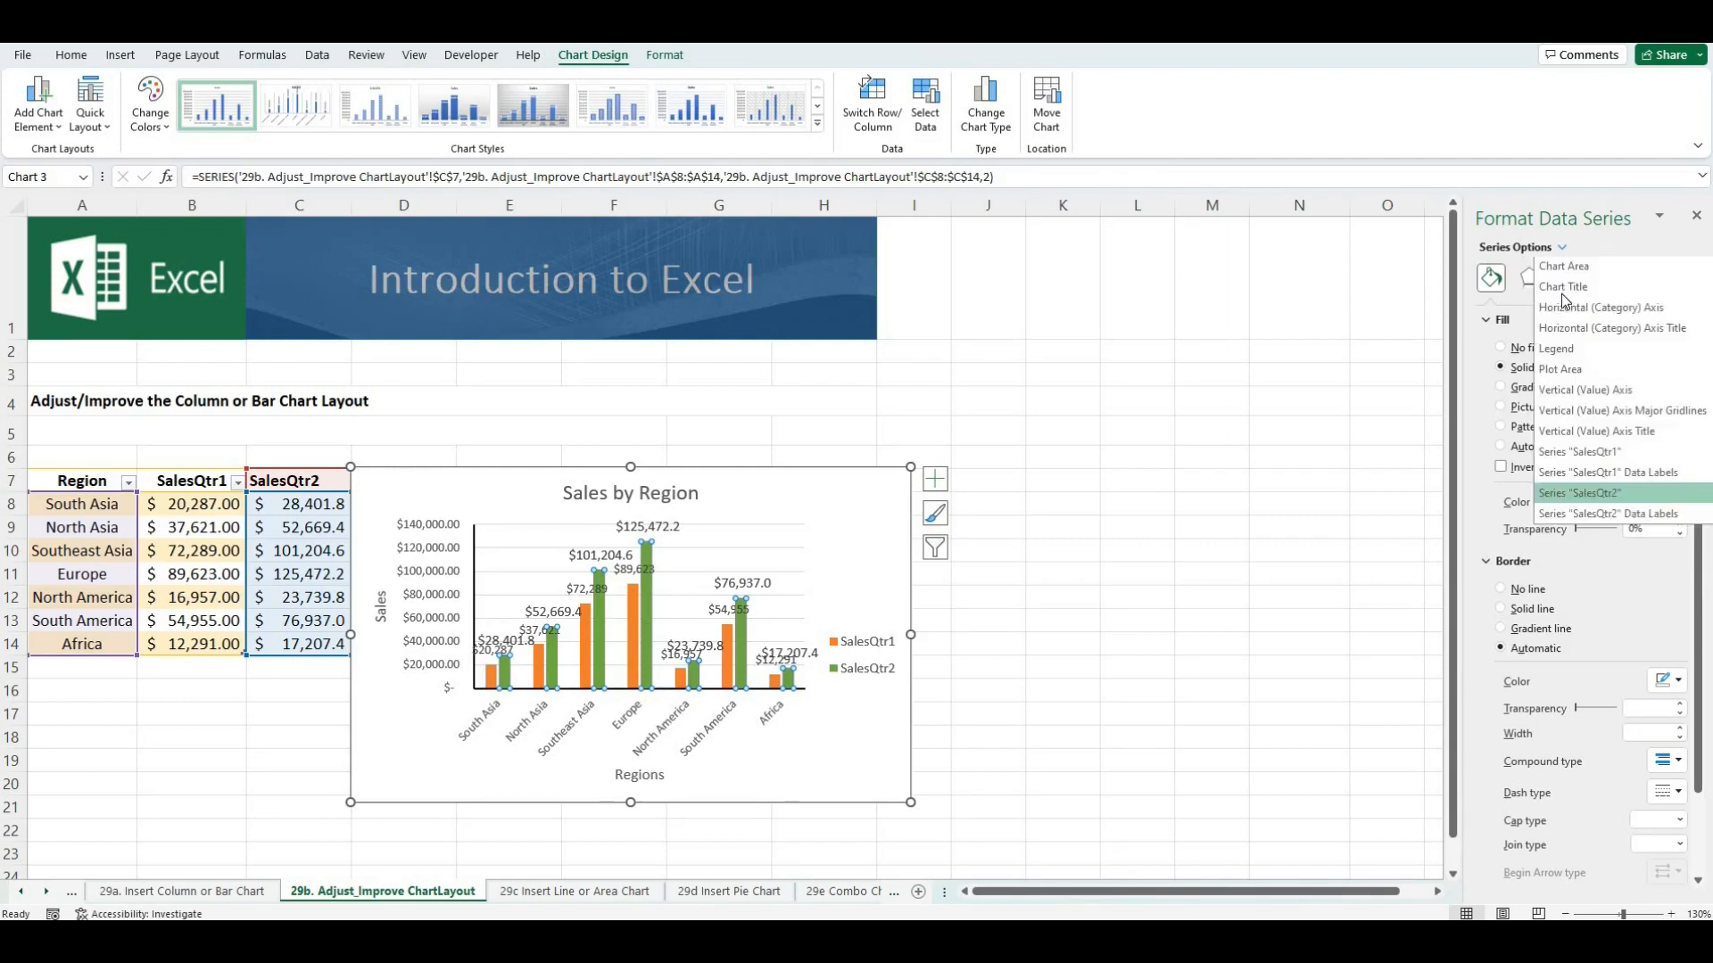
click(1635, 519)
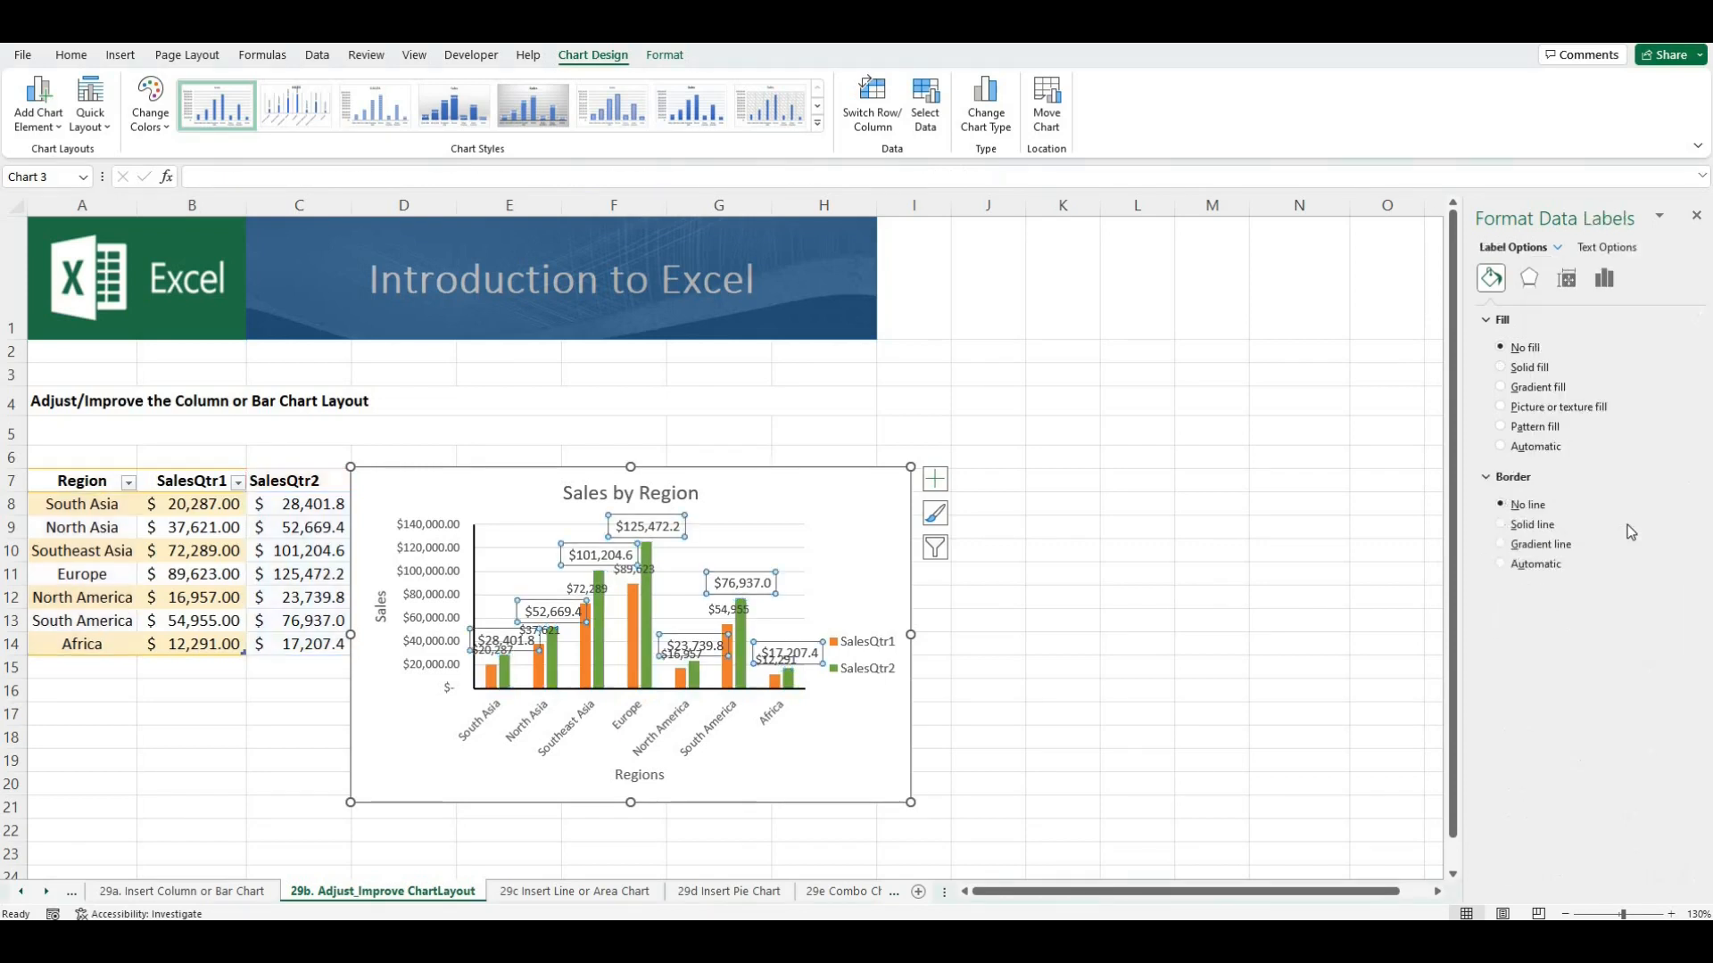
click(1604, 280)
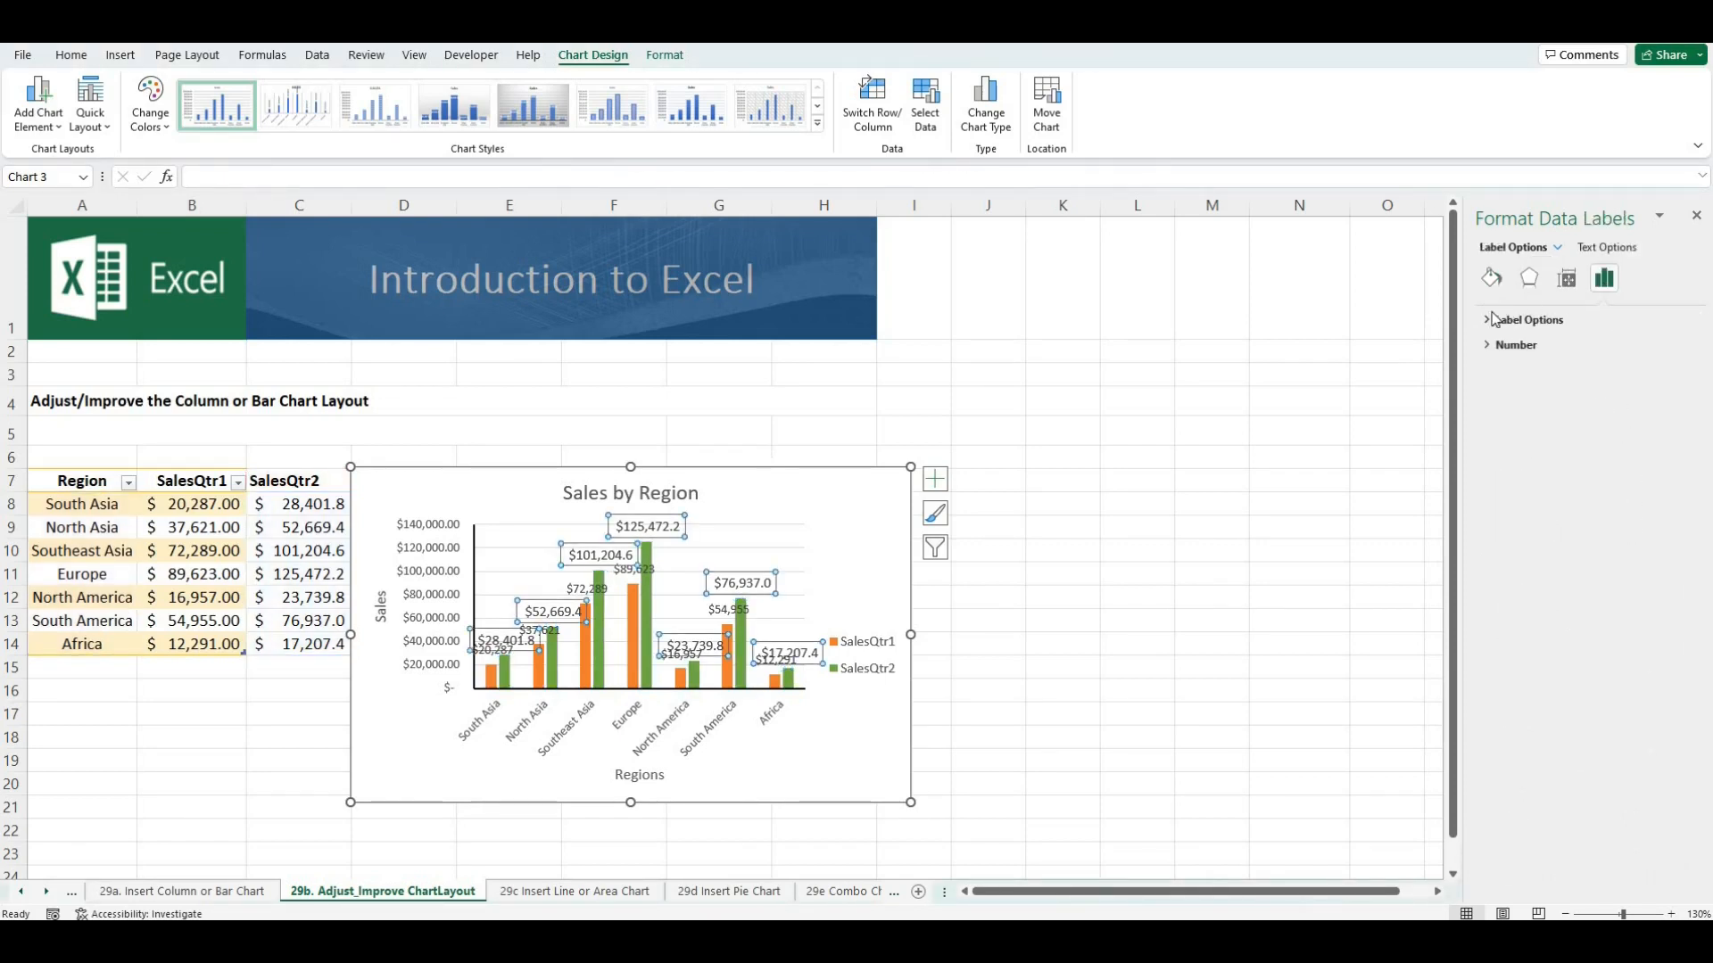
click(1489, 322)
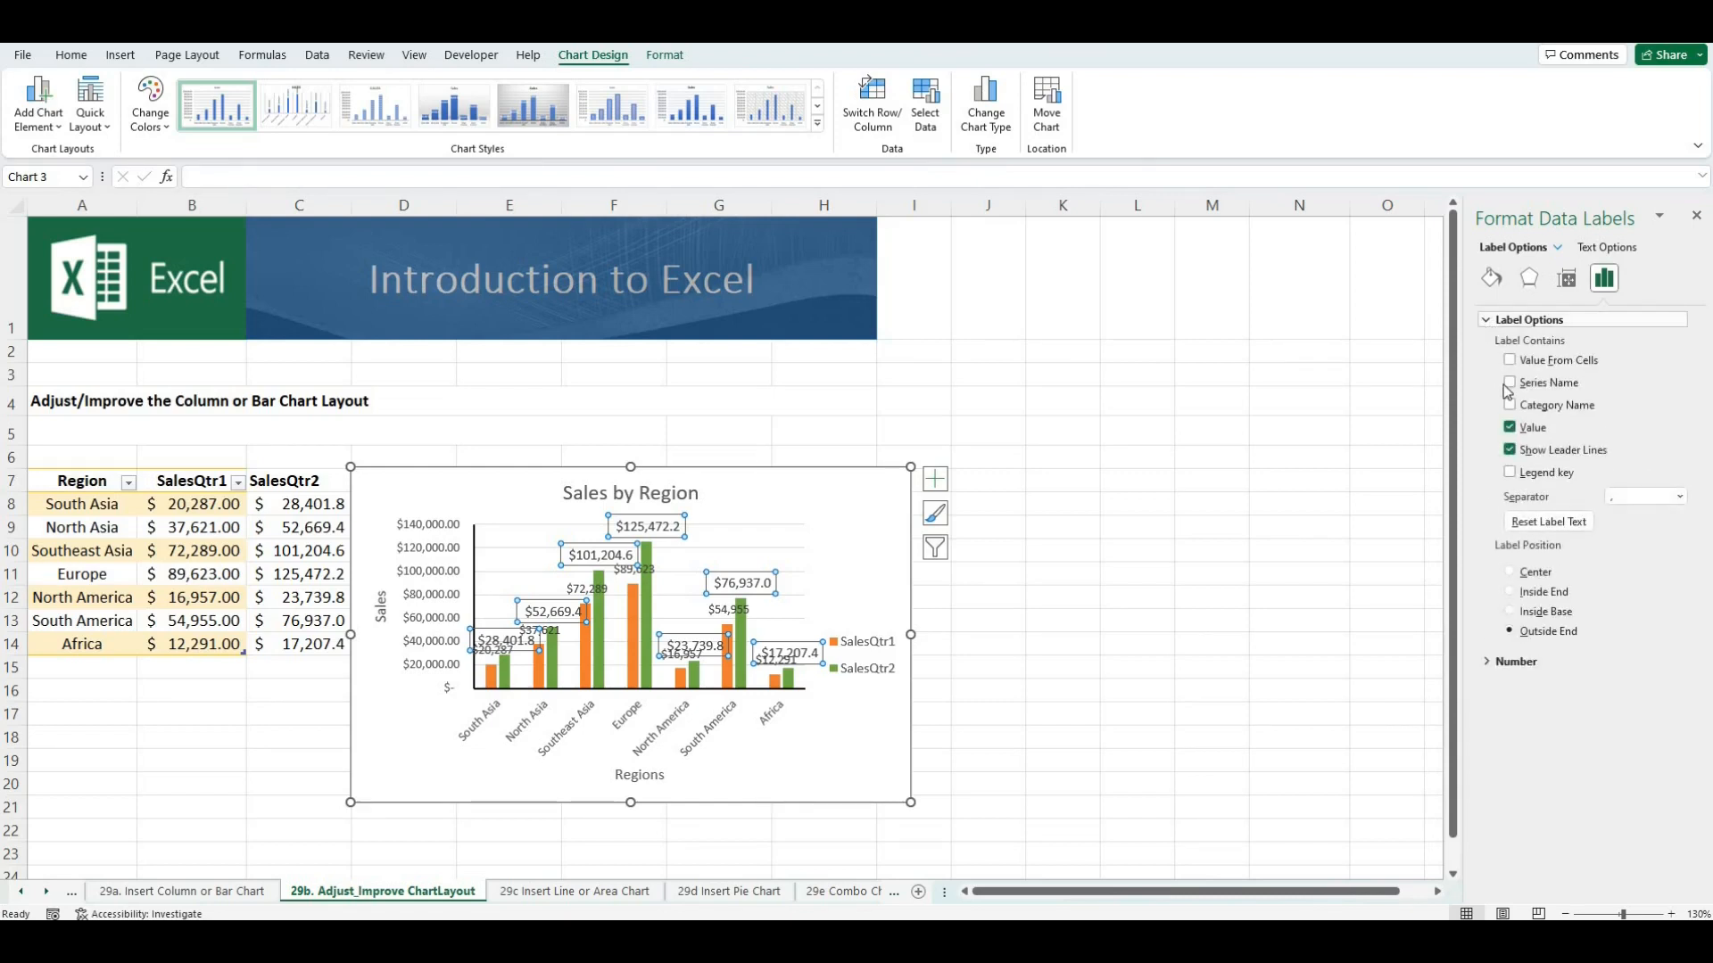
click(1508, 429)
key(Escape)
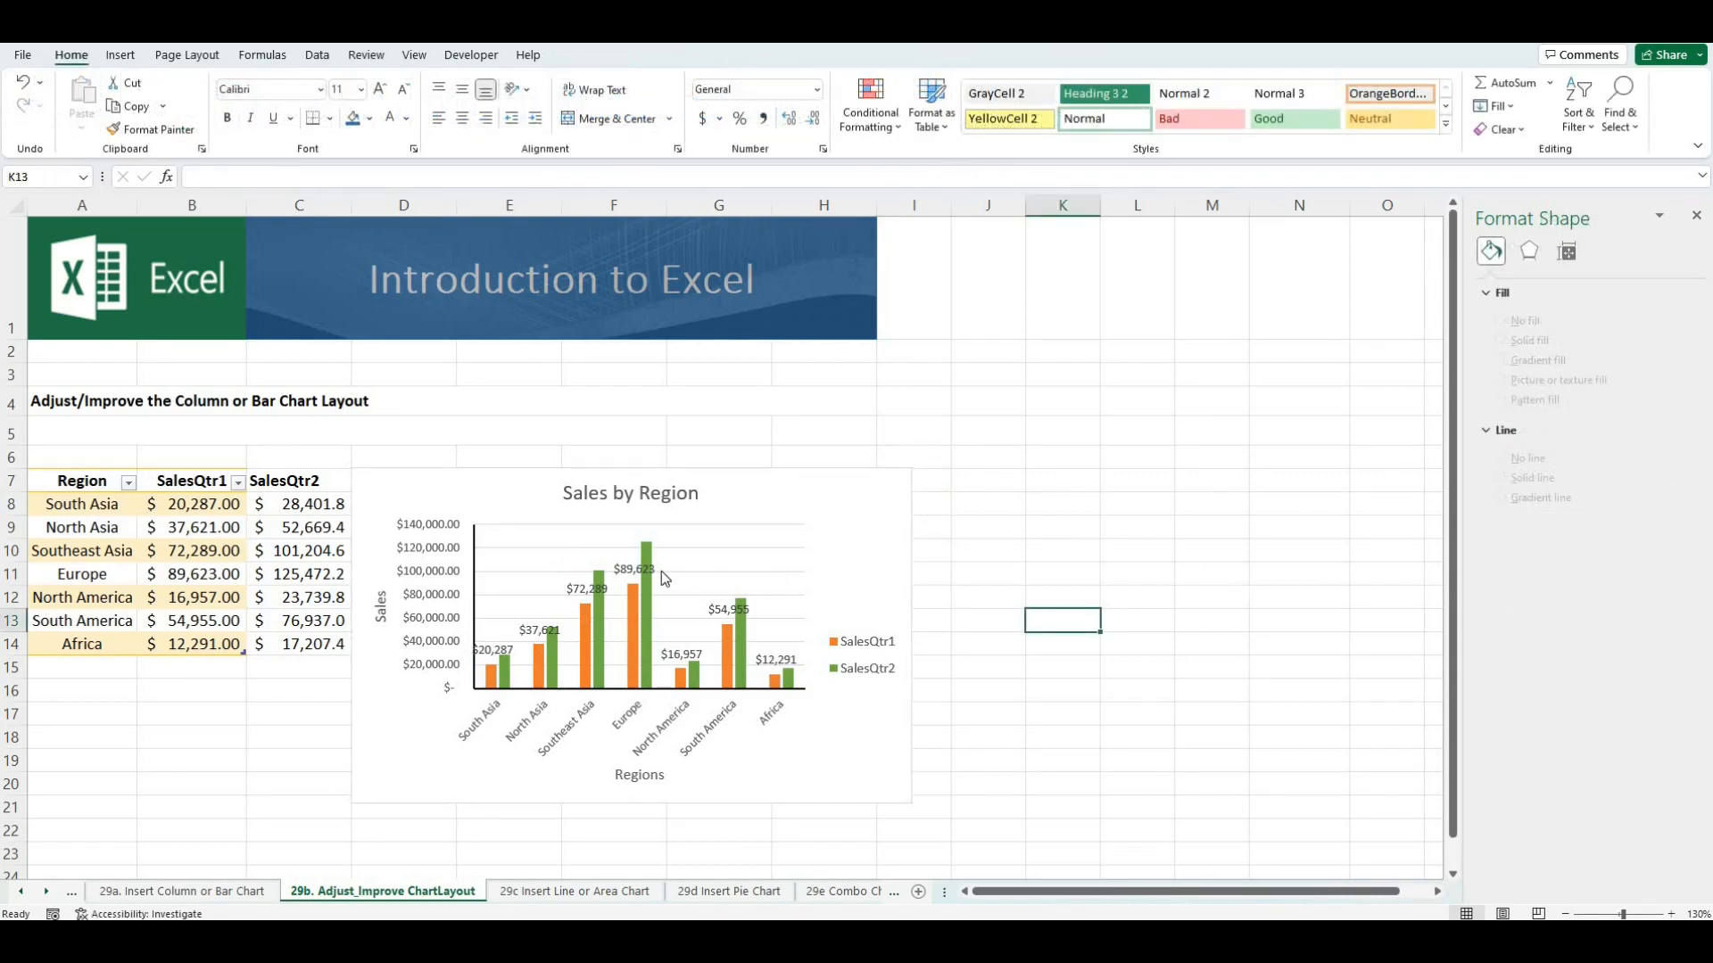
click(629, 572)
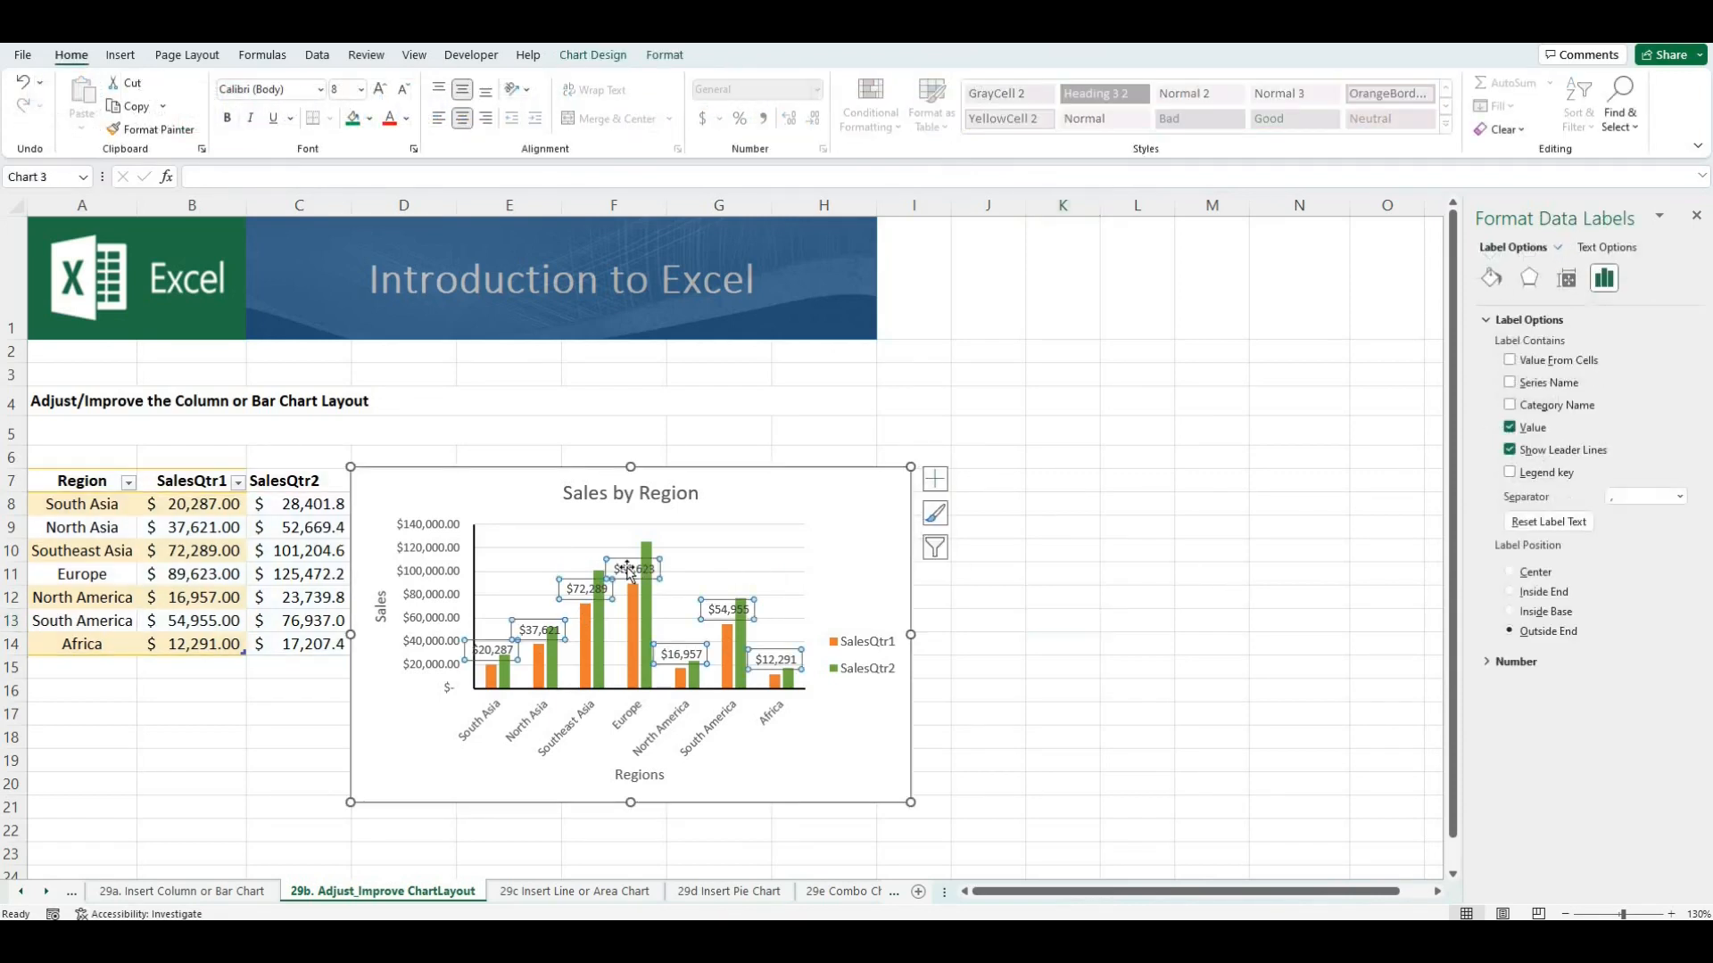
click(1509, 429)
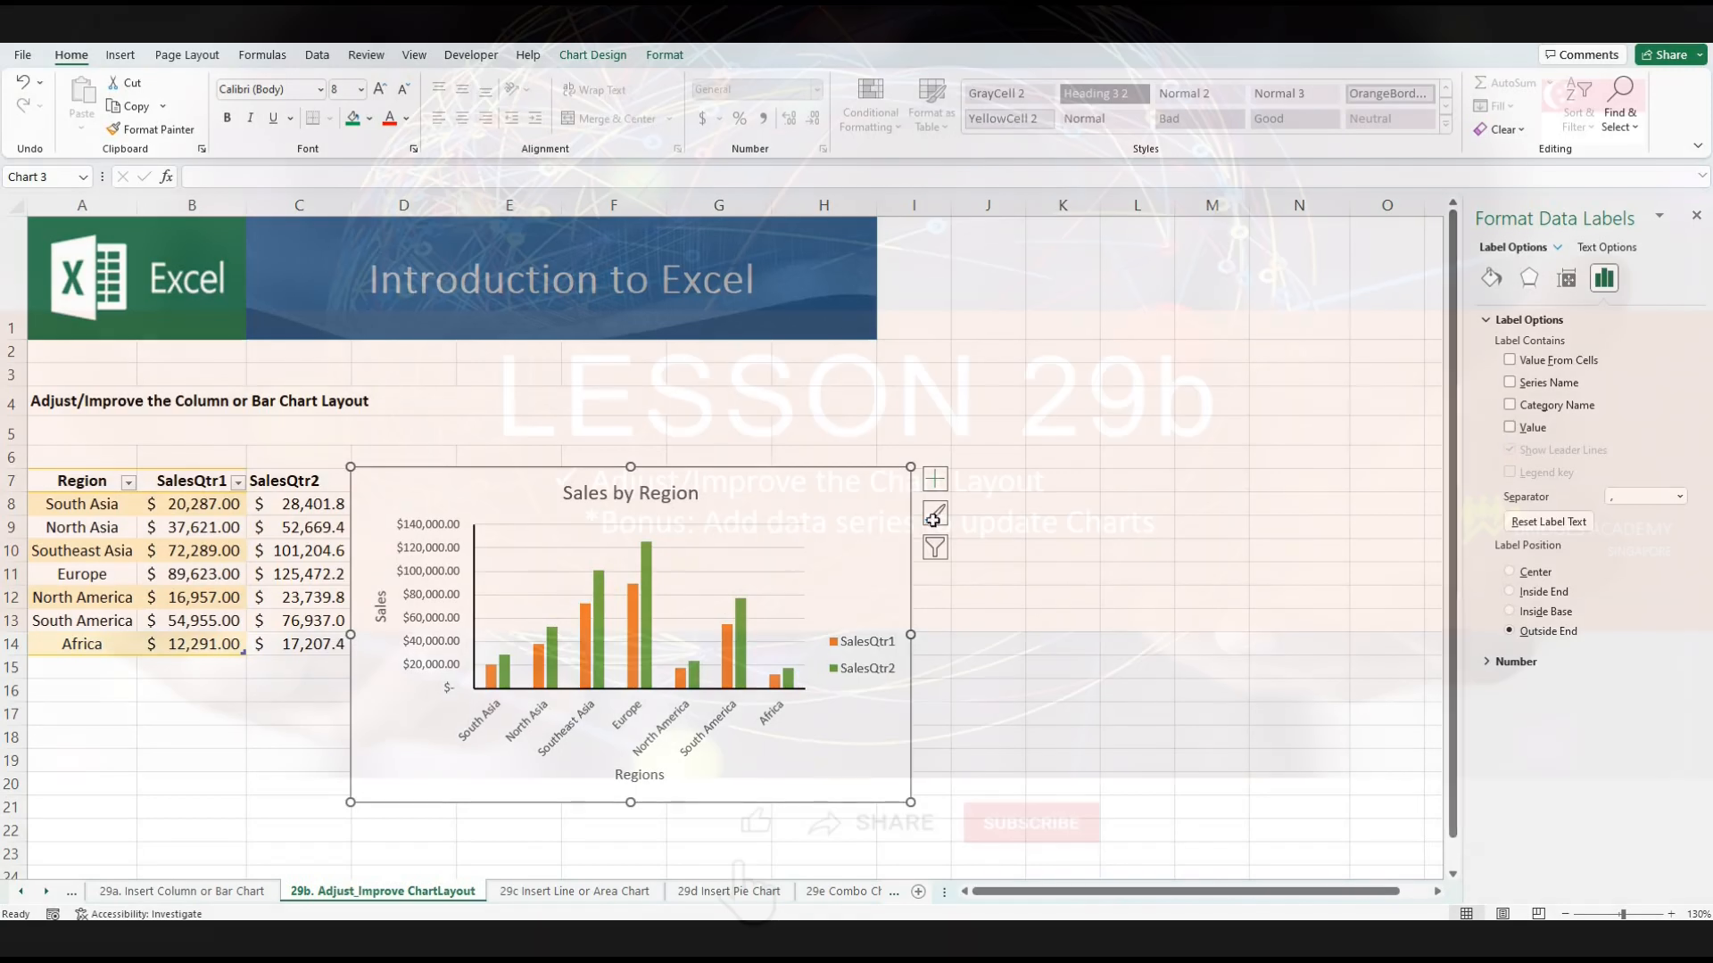